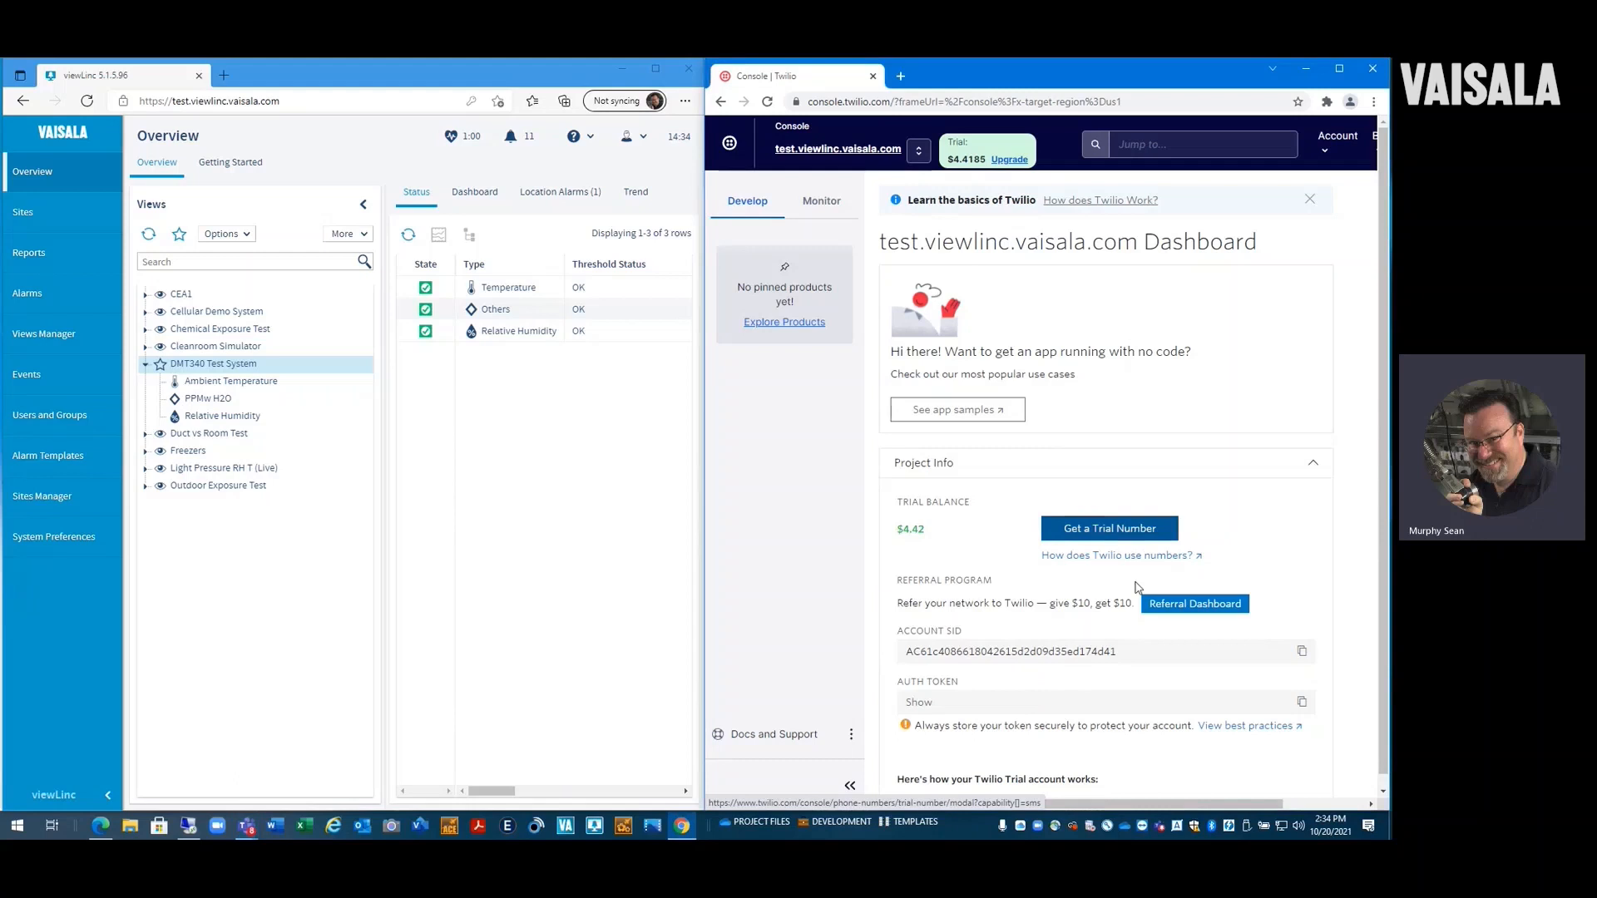
# Step: Get a Twilio trial phone number, accept the offered number and copy it to the clipboard
pyautogui.click(1116, 535)
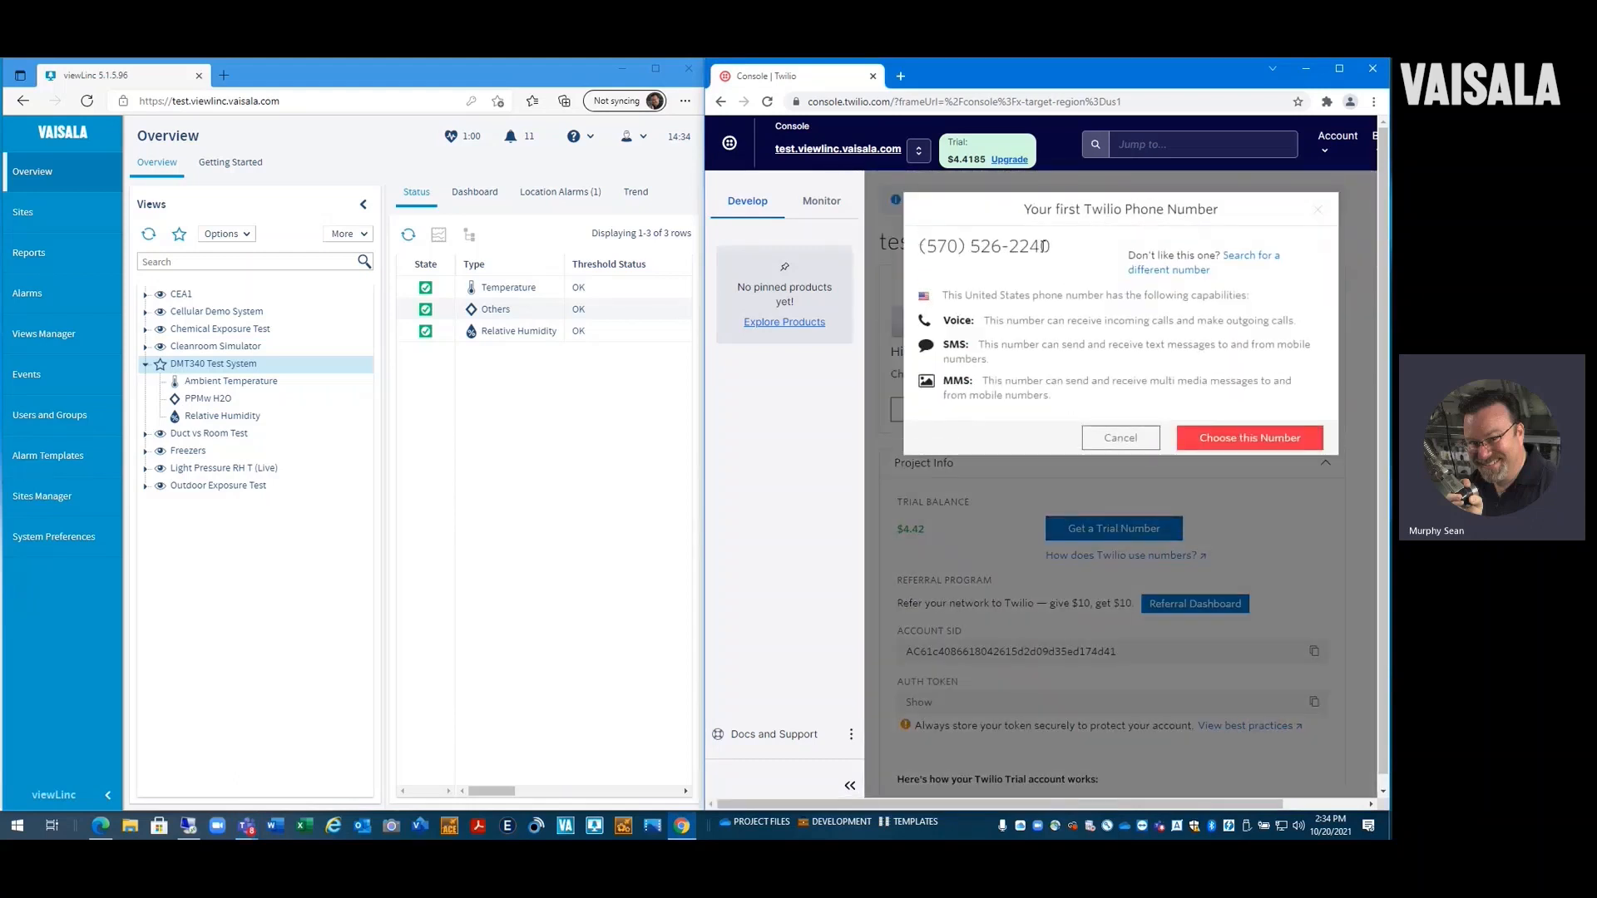
pyautogui.click(1215, 448)
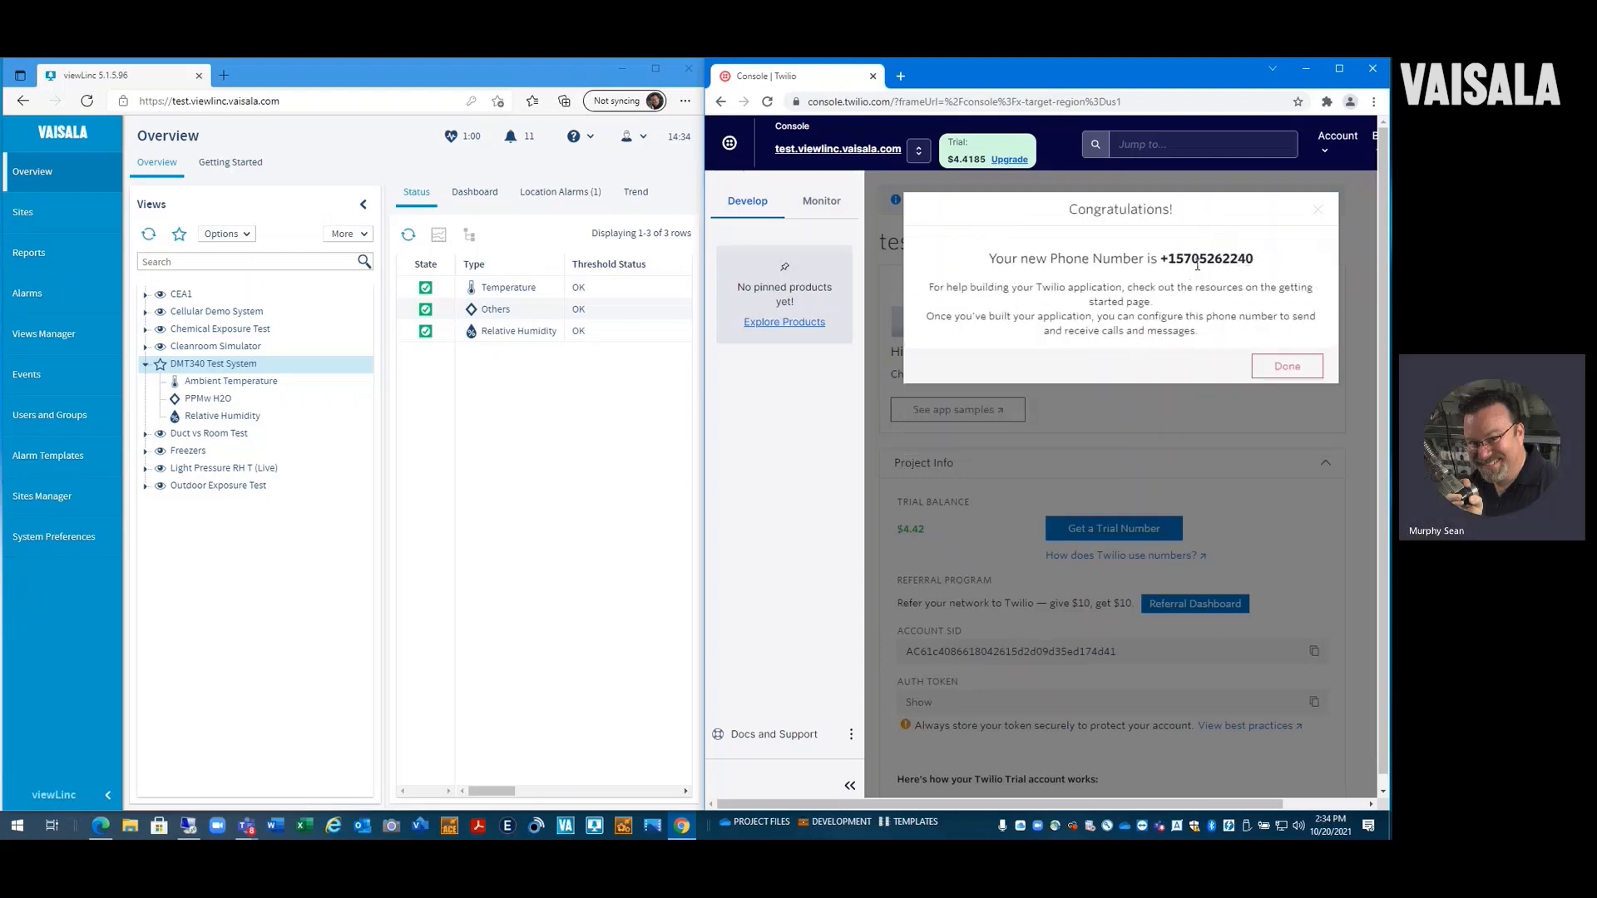
pyautogui.moveTo(1161, 260); pyautogui.dragTo(1257, 266)
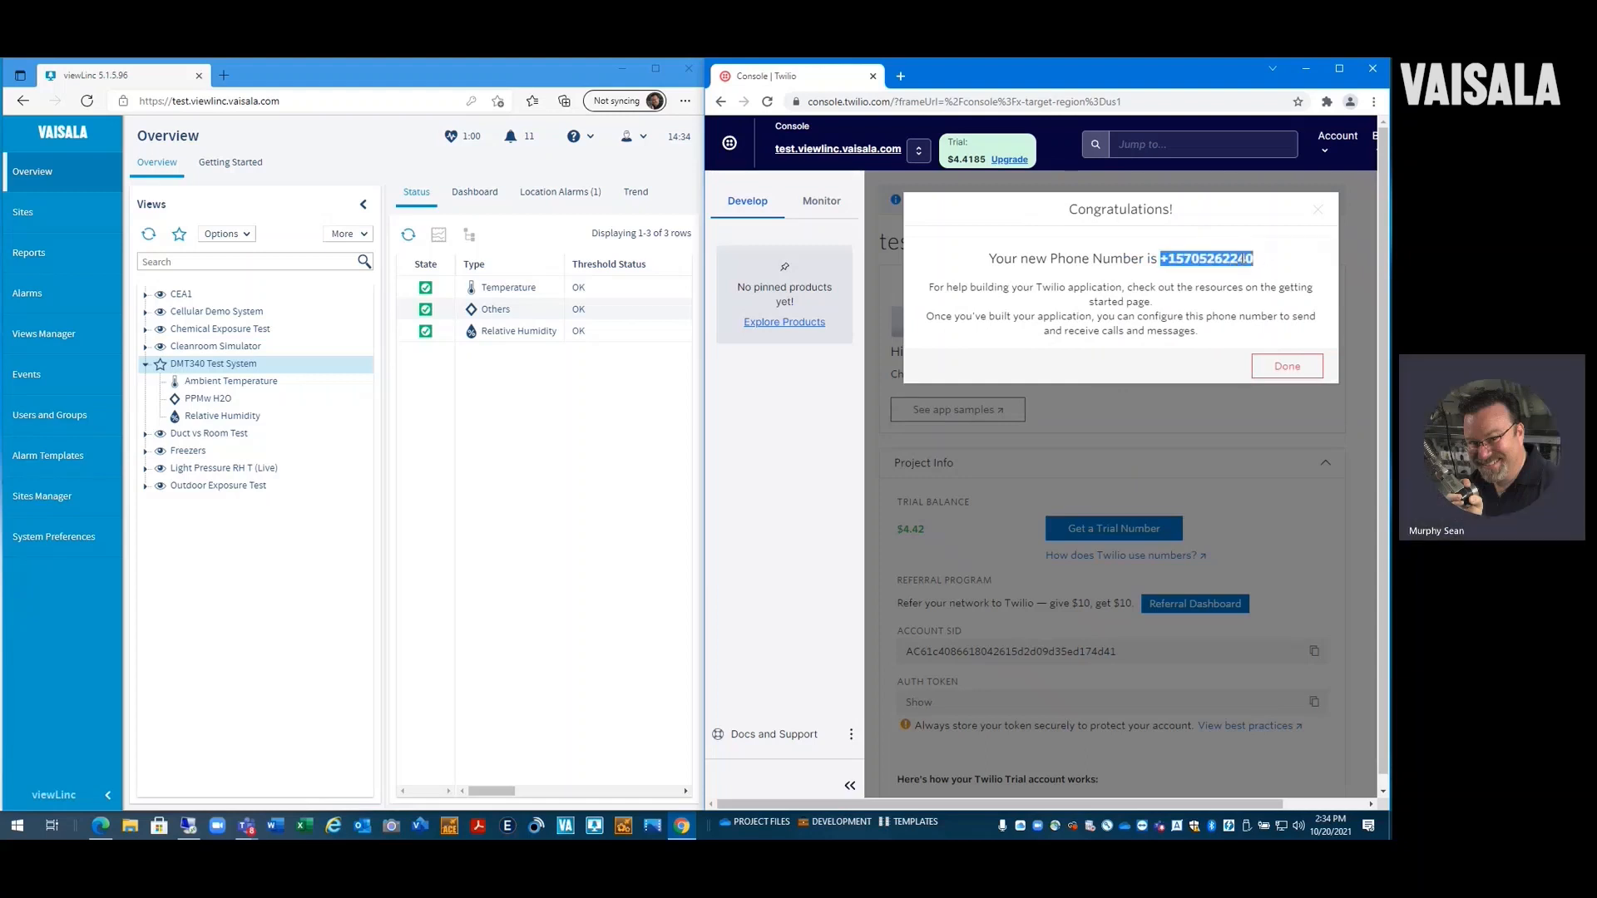
pyautogui.rightClick(1242, 259)
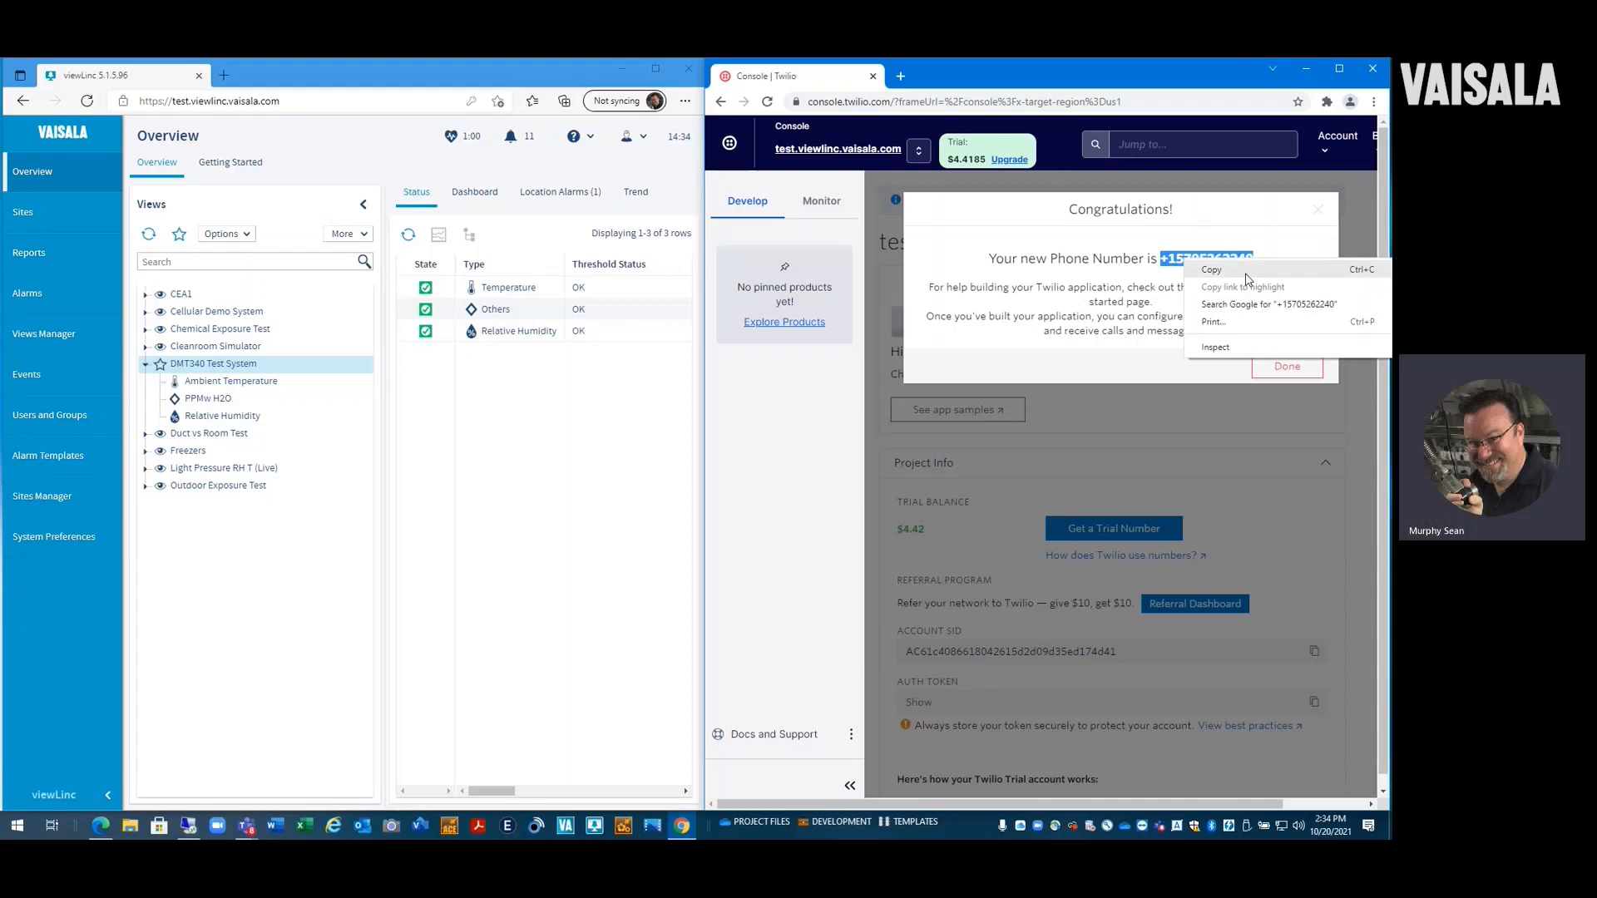
pyautogui.click(1213, 269)
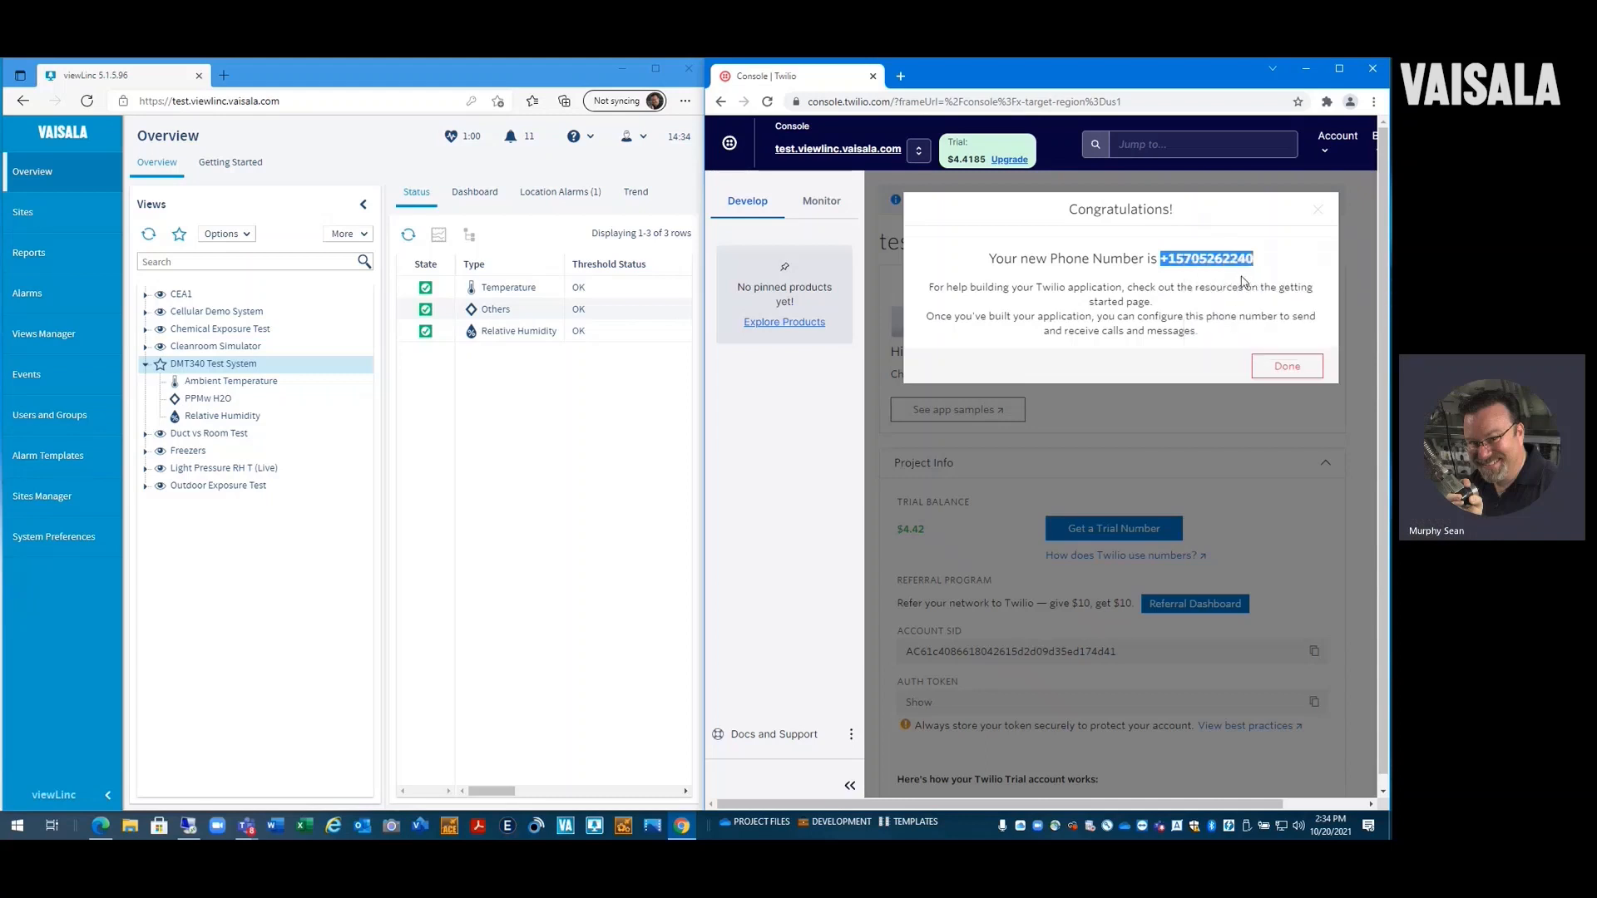
pyautogui.click(1287, 366)
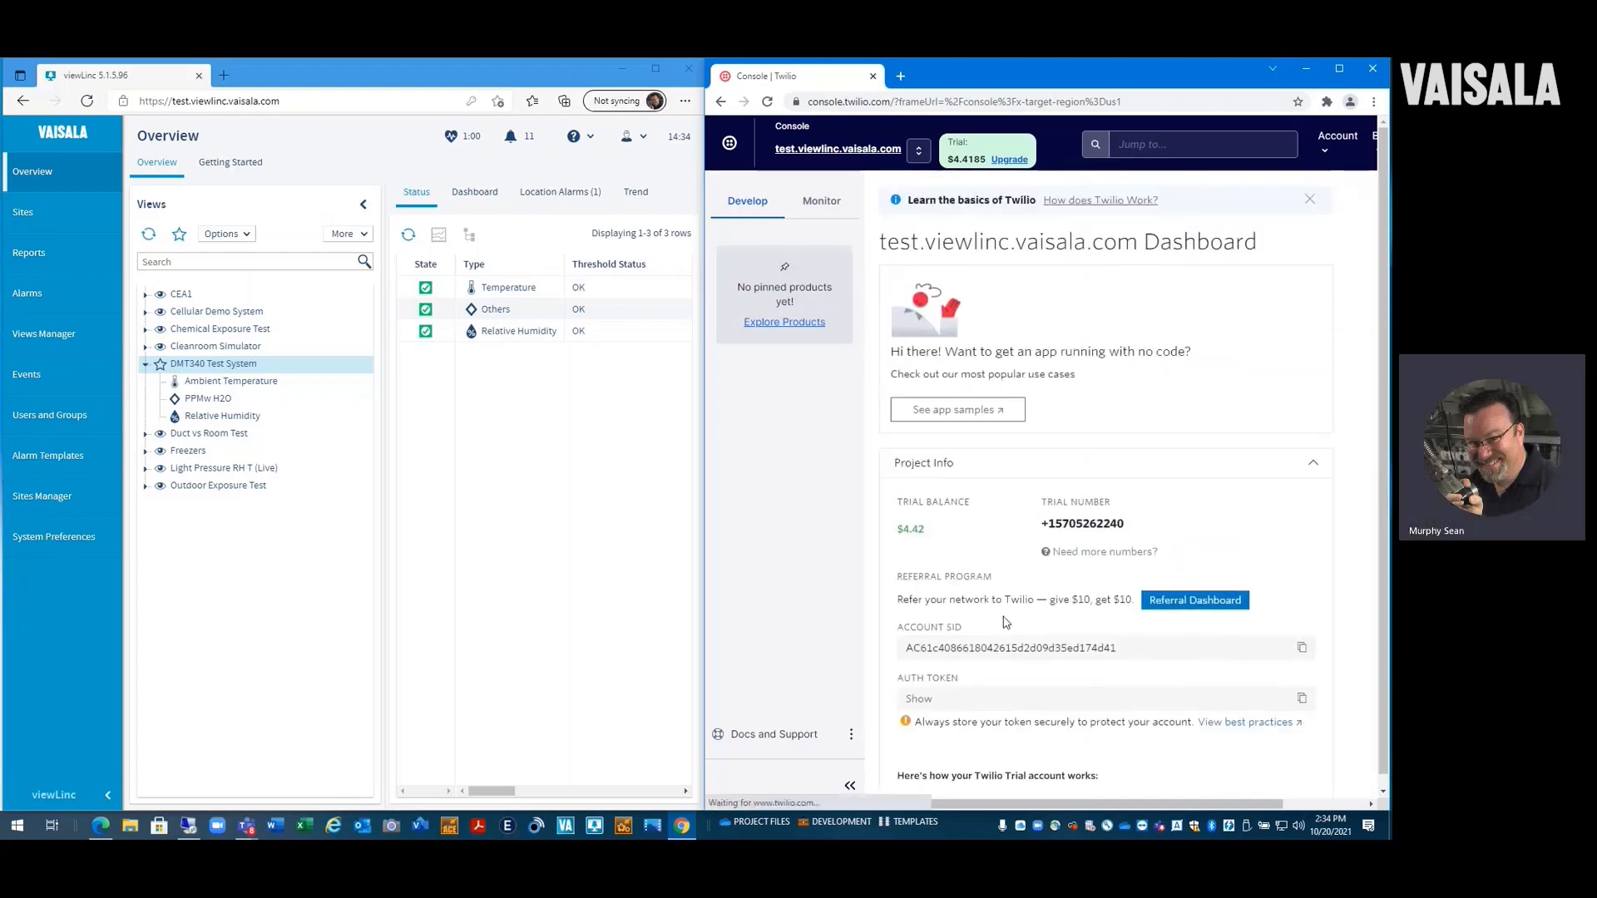
# Step: Switch to viewLinc's System Preferences and review the SMS and voice settings, comparing the SMS modem and Web service sender options
pyautogui.click(50, 541)
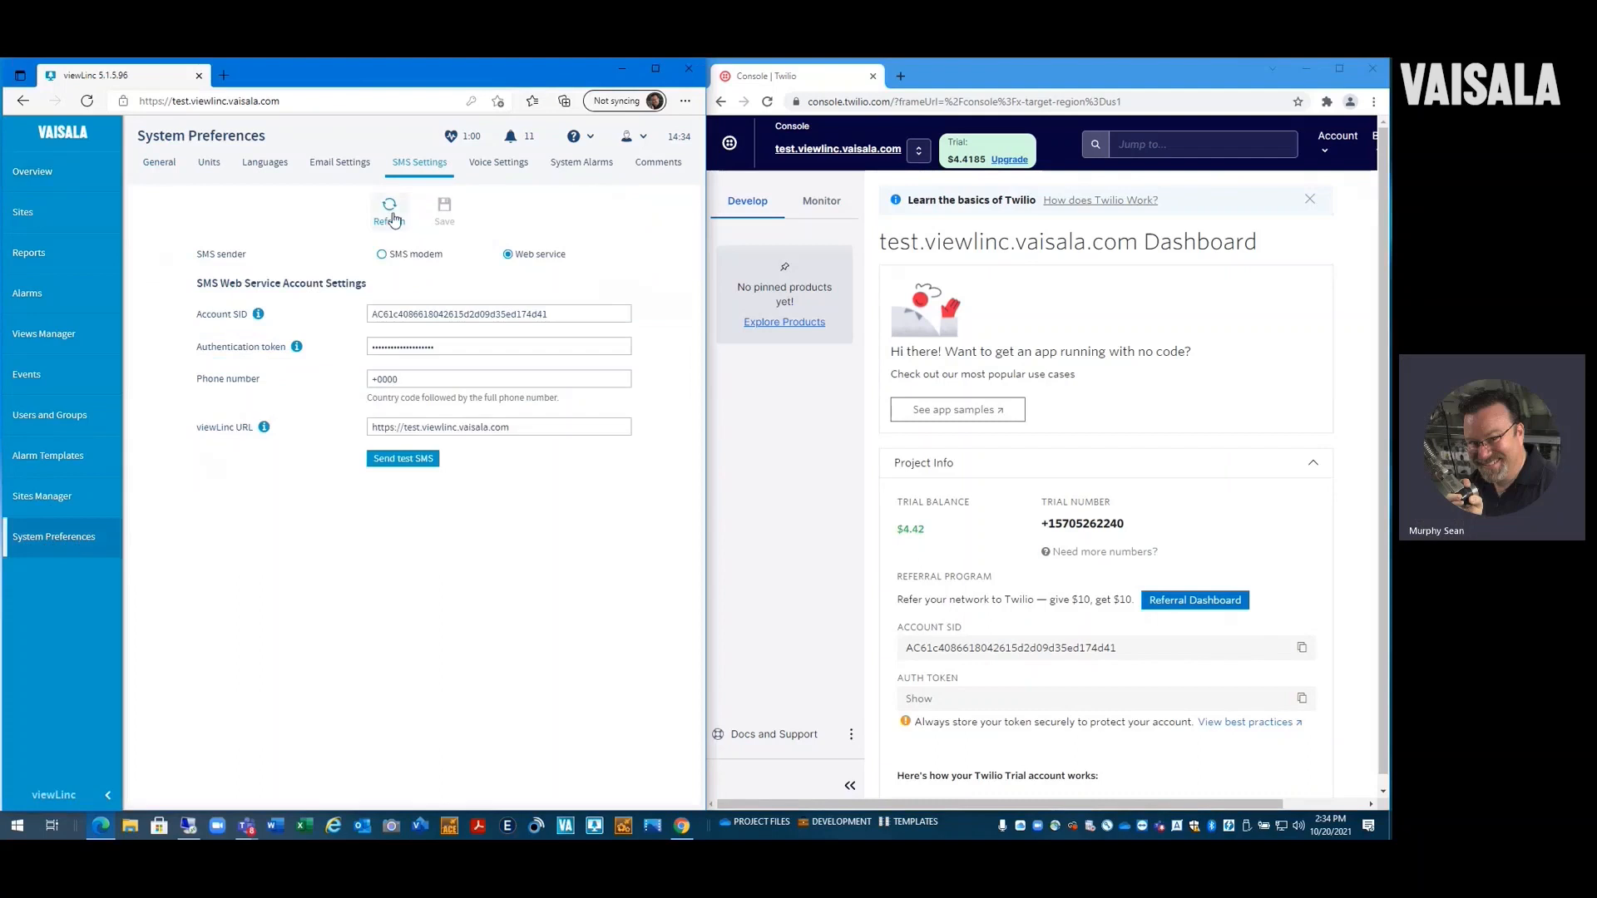
pyautogui.click(481, 165)
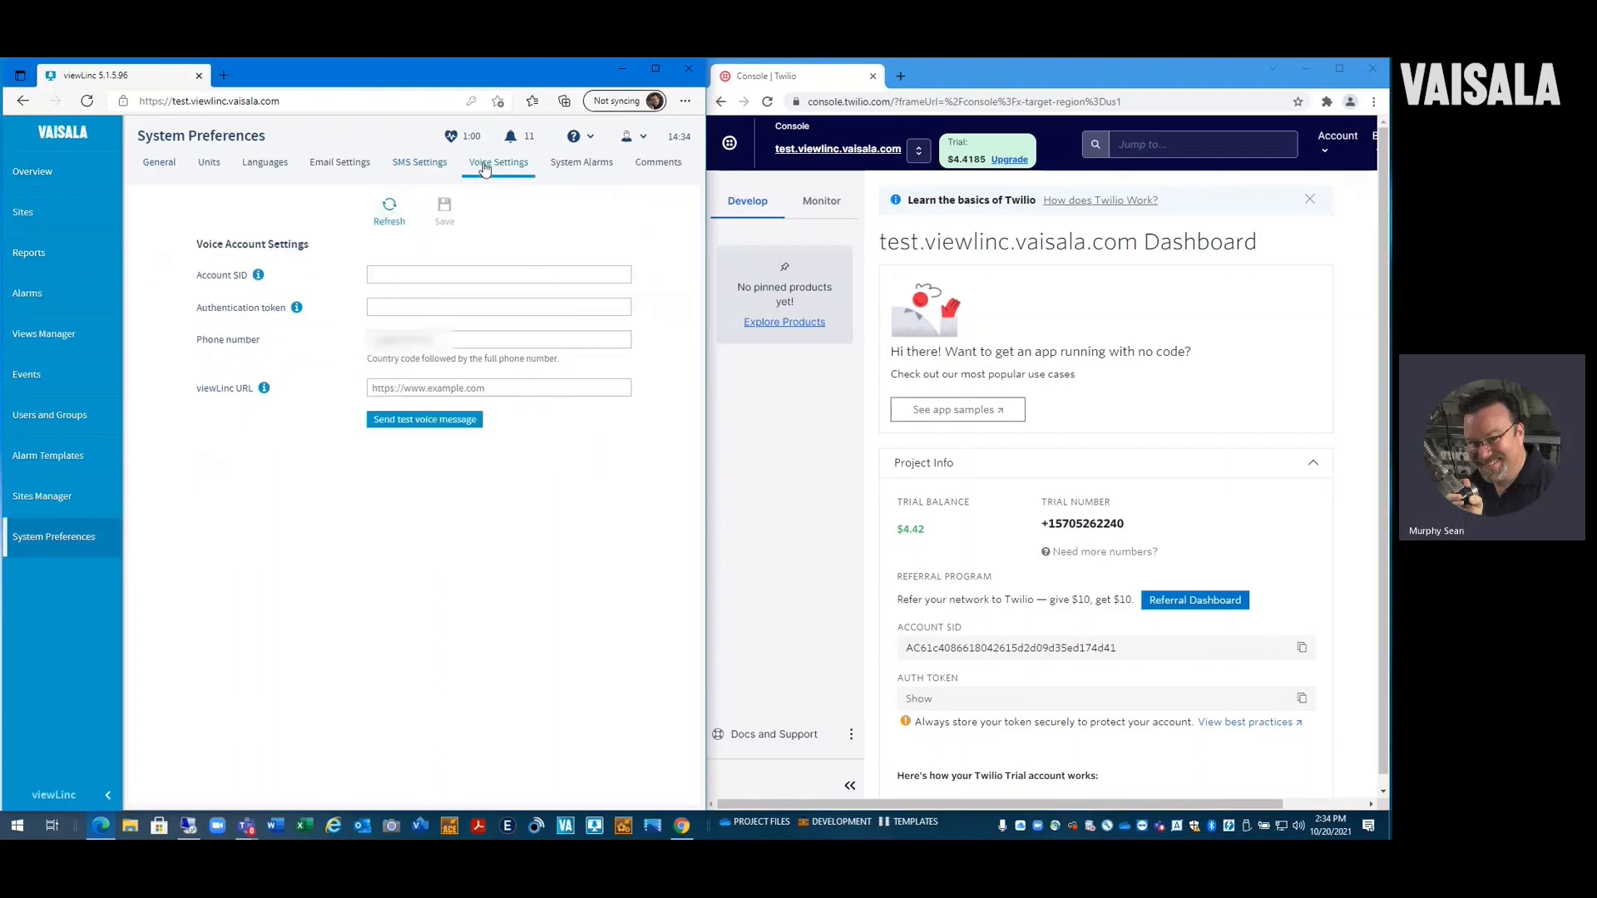
pyautogui.click(428, 165)
pyautogui.click(481, 165)
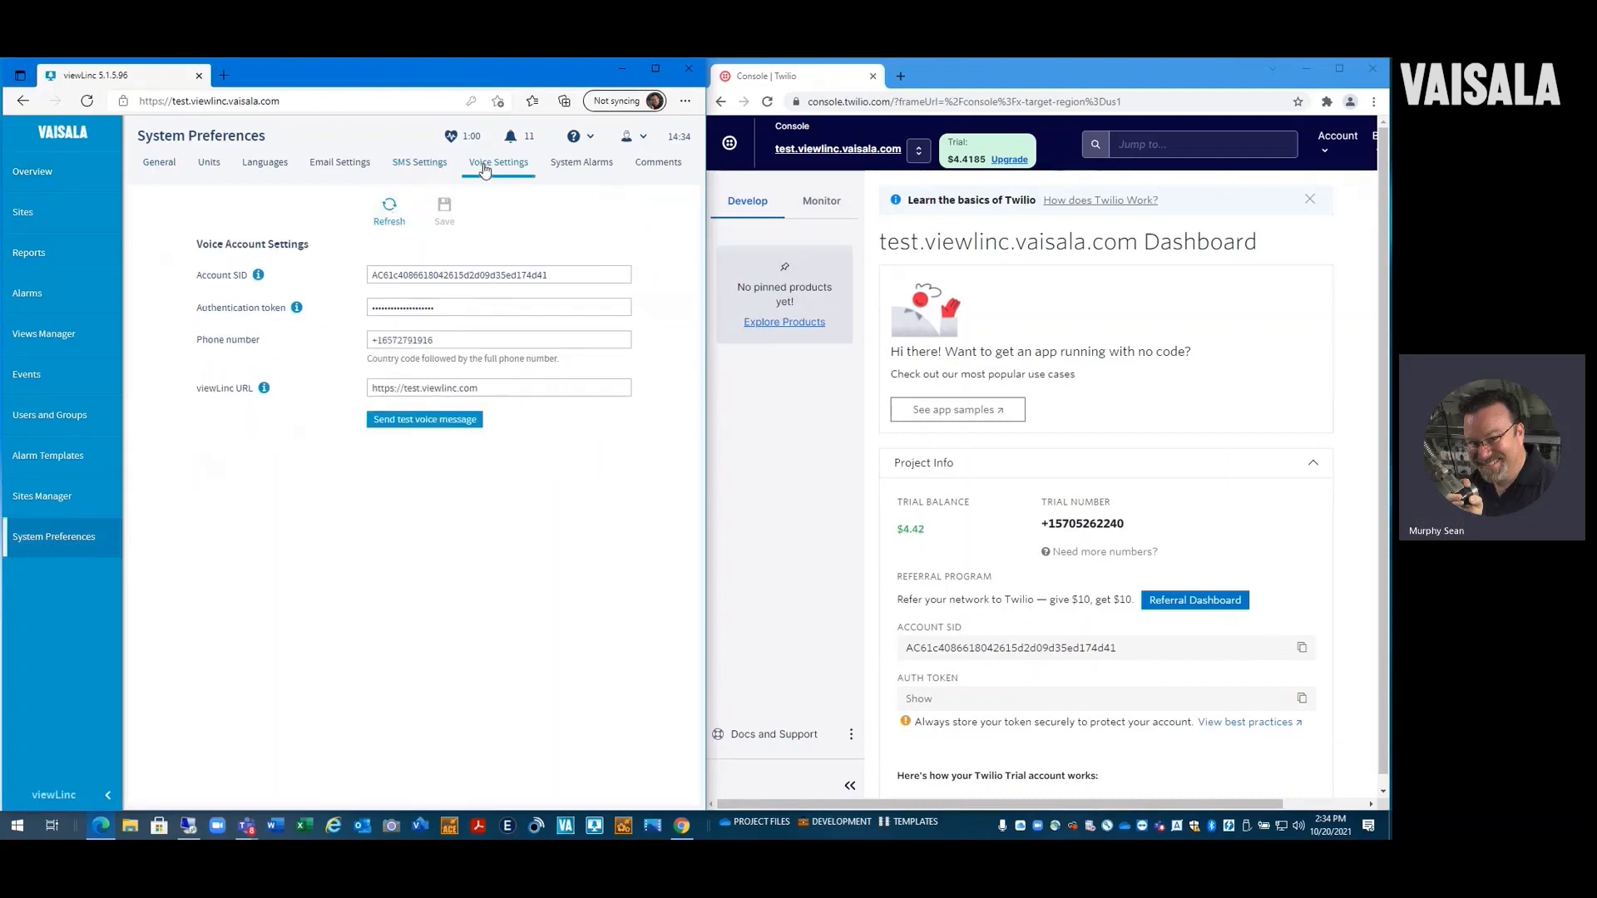
pyautogui.click(434, 166)
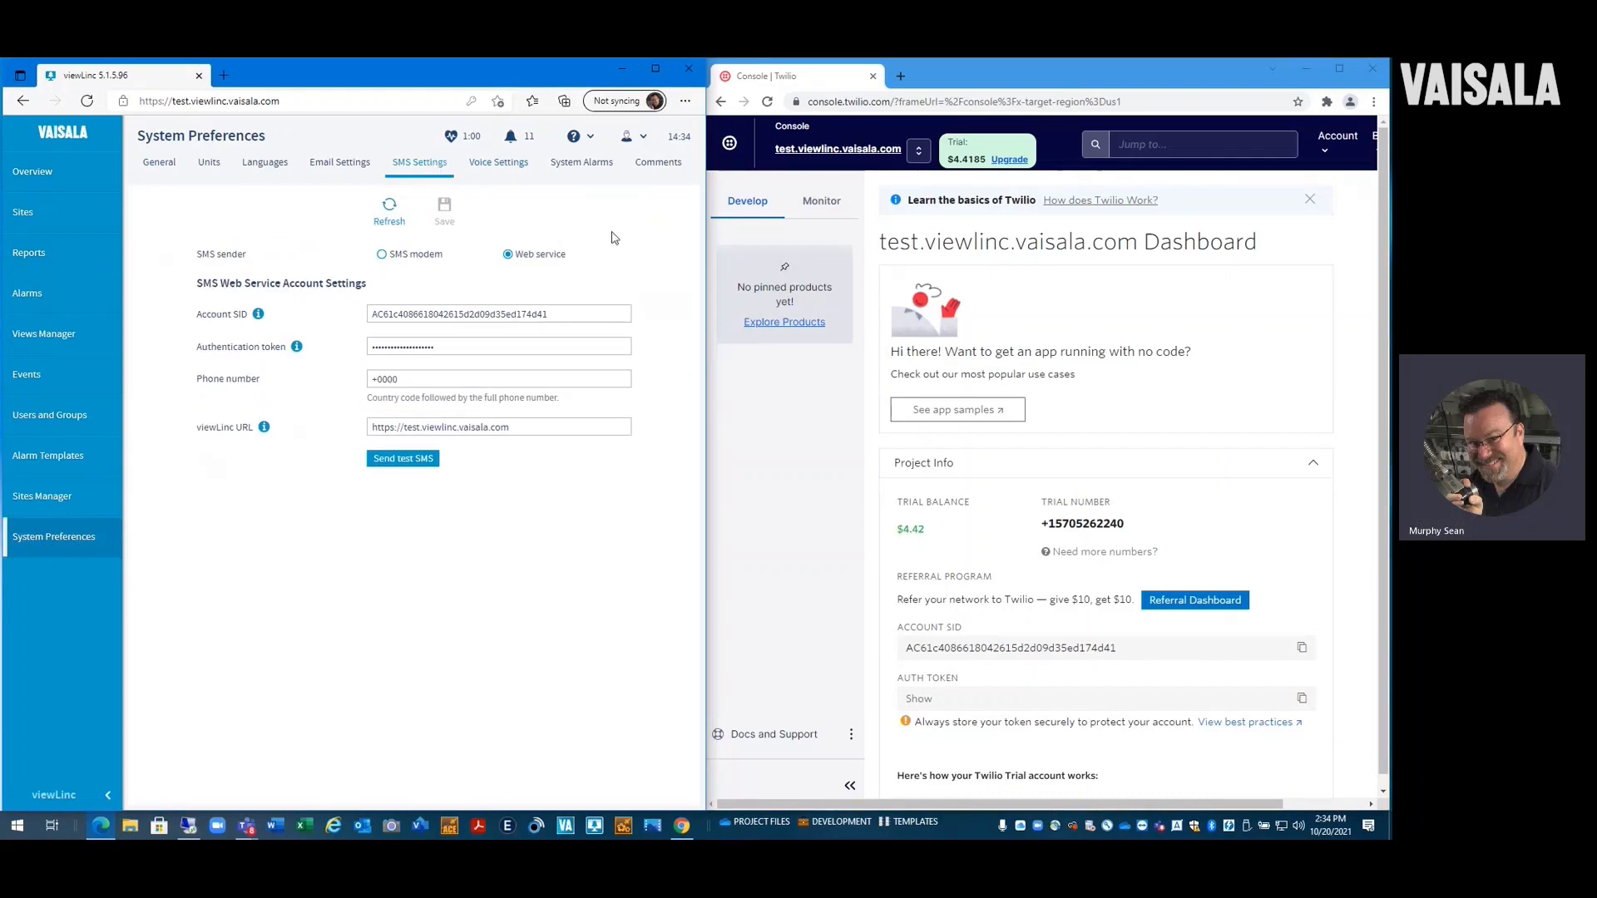
pyautogui.click(497, 168)
pyautogui.click(438, 171)
pyautogui.click(382, 256)
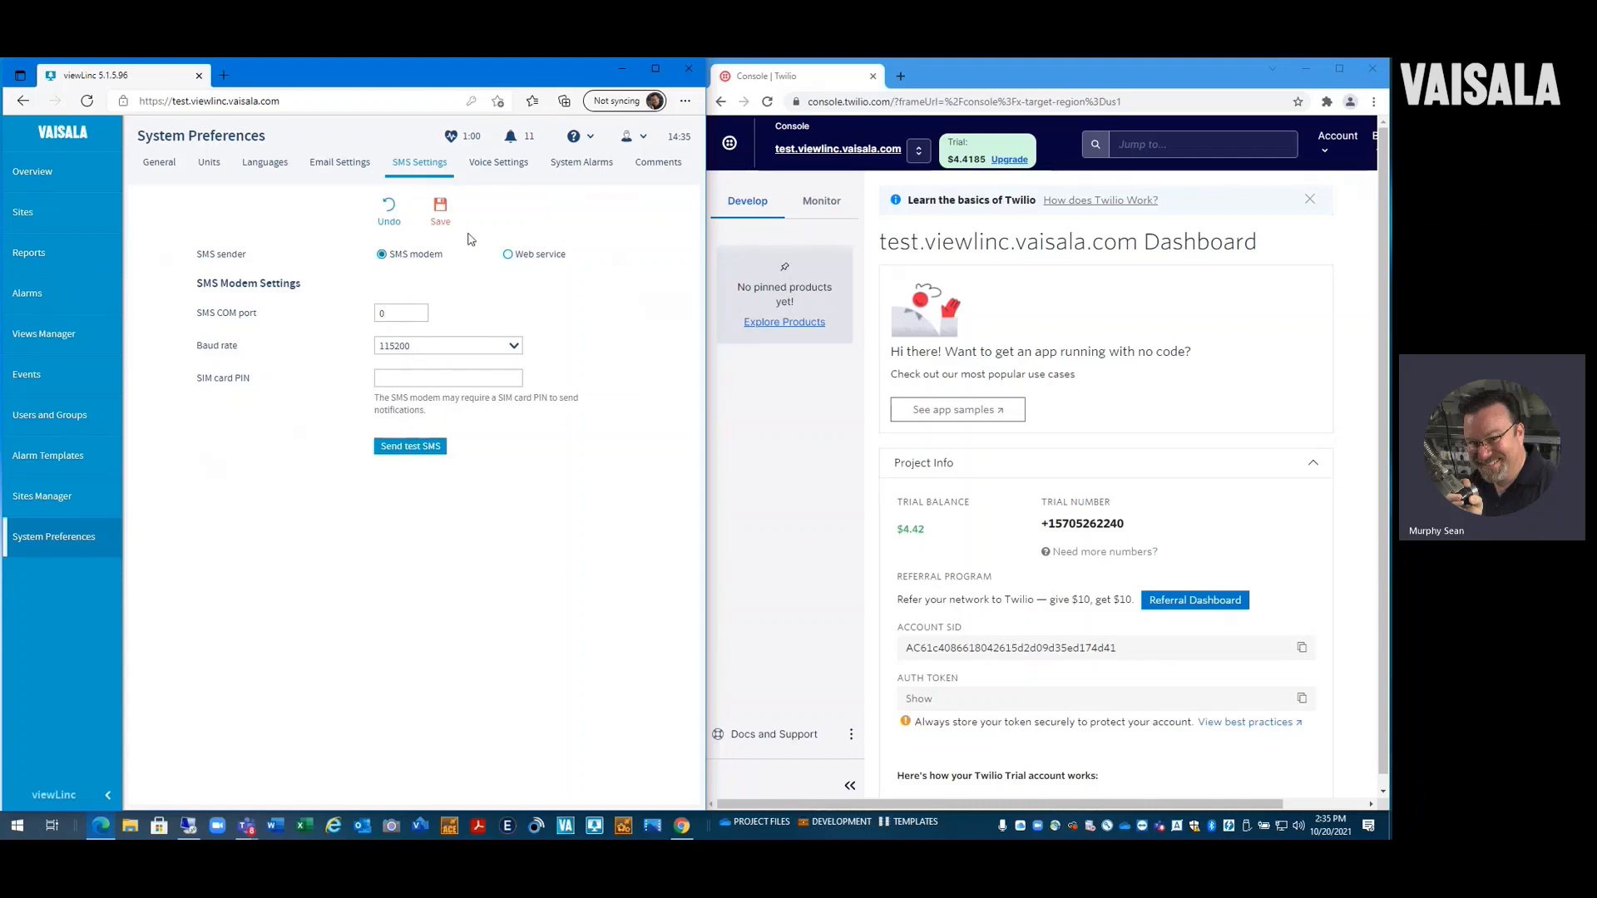
pyautogui.click(508, 253)
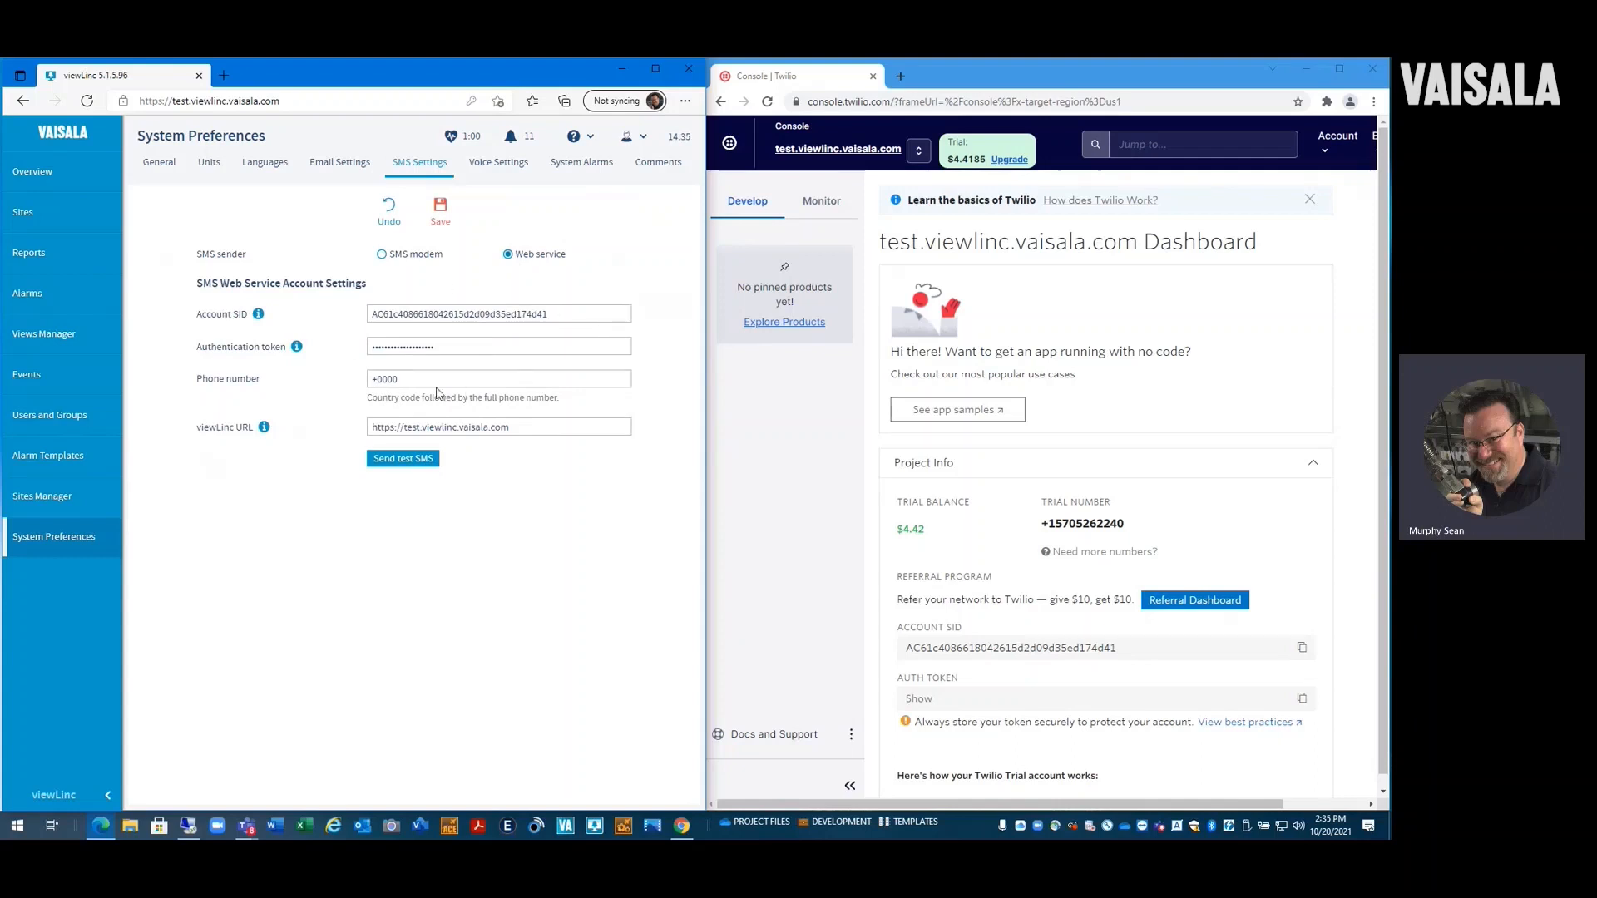
# Step: Fill in the SMS web service account's phone number and Account SID with the values copied from Twilio
pyautogui.tripleClick(368, 382)
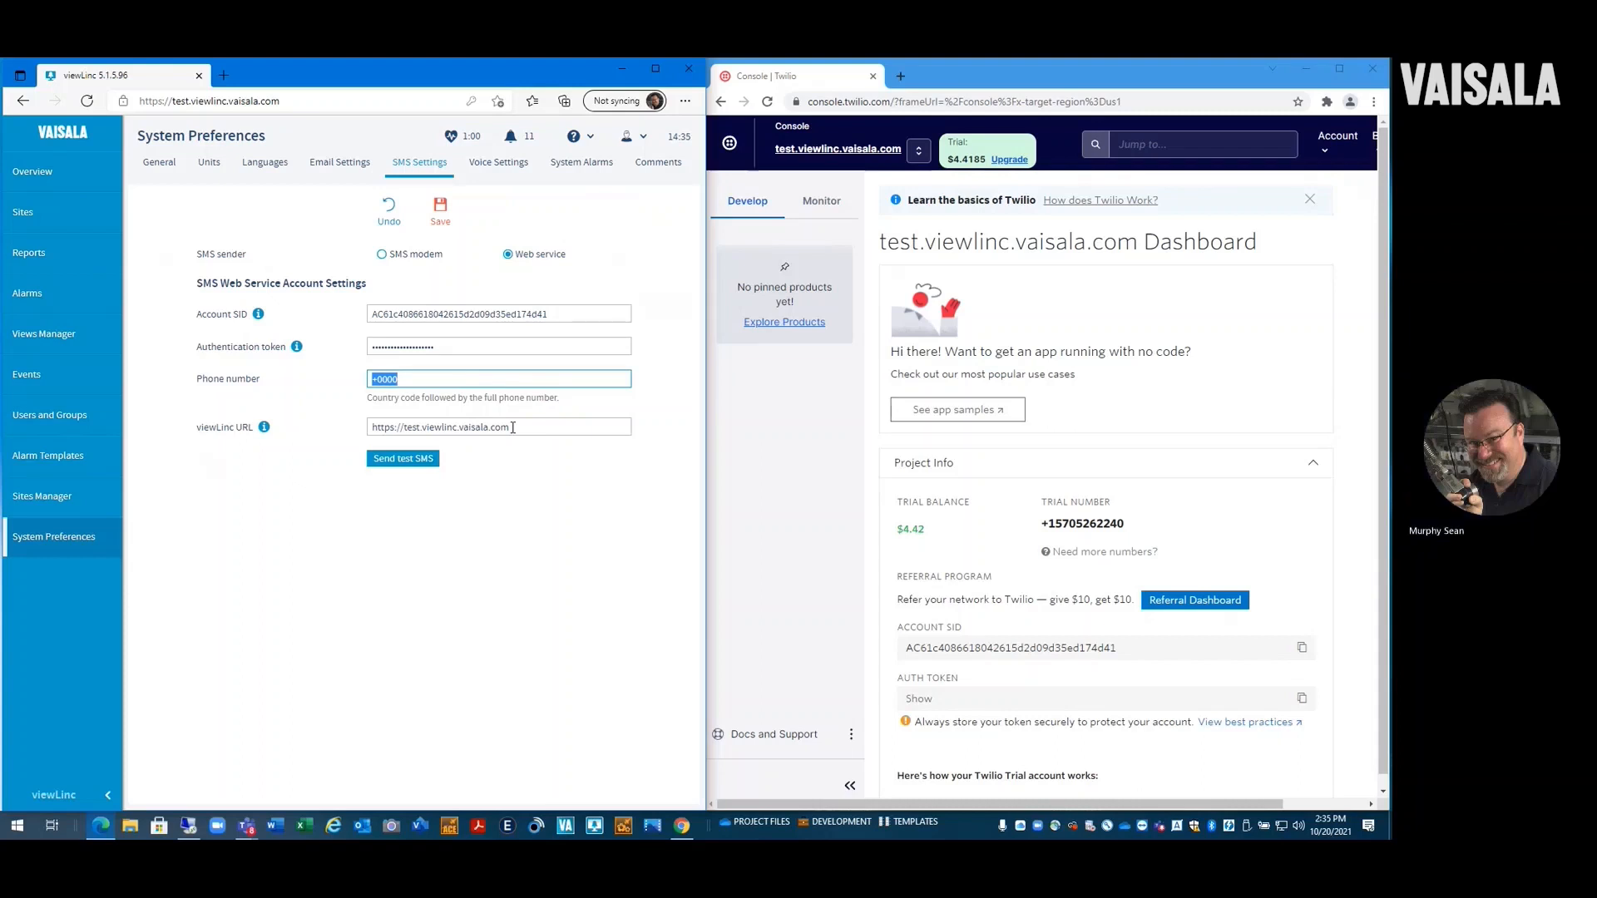
pyautogui.hotkey('ctrl', 'v')
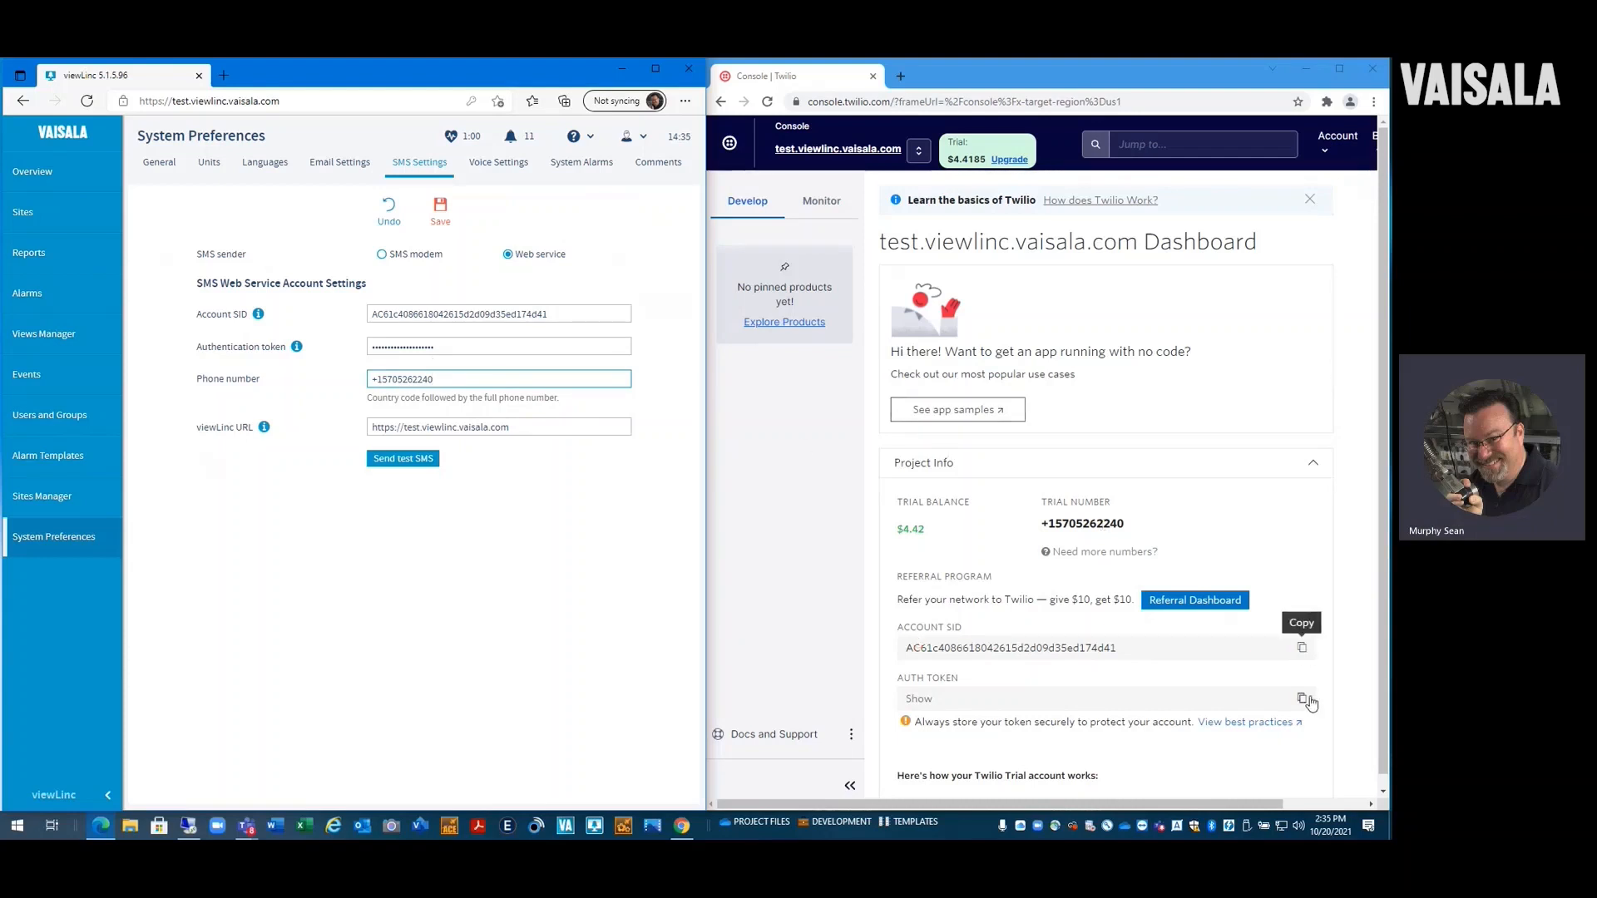
pyautogui.click(1303, 653)
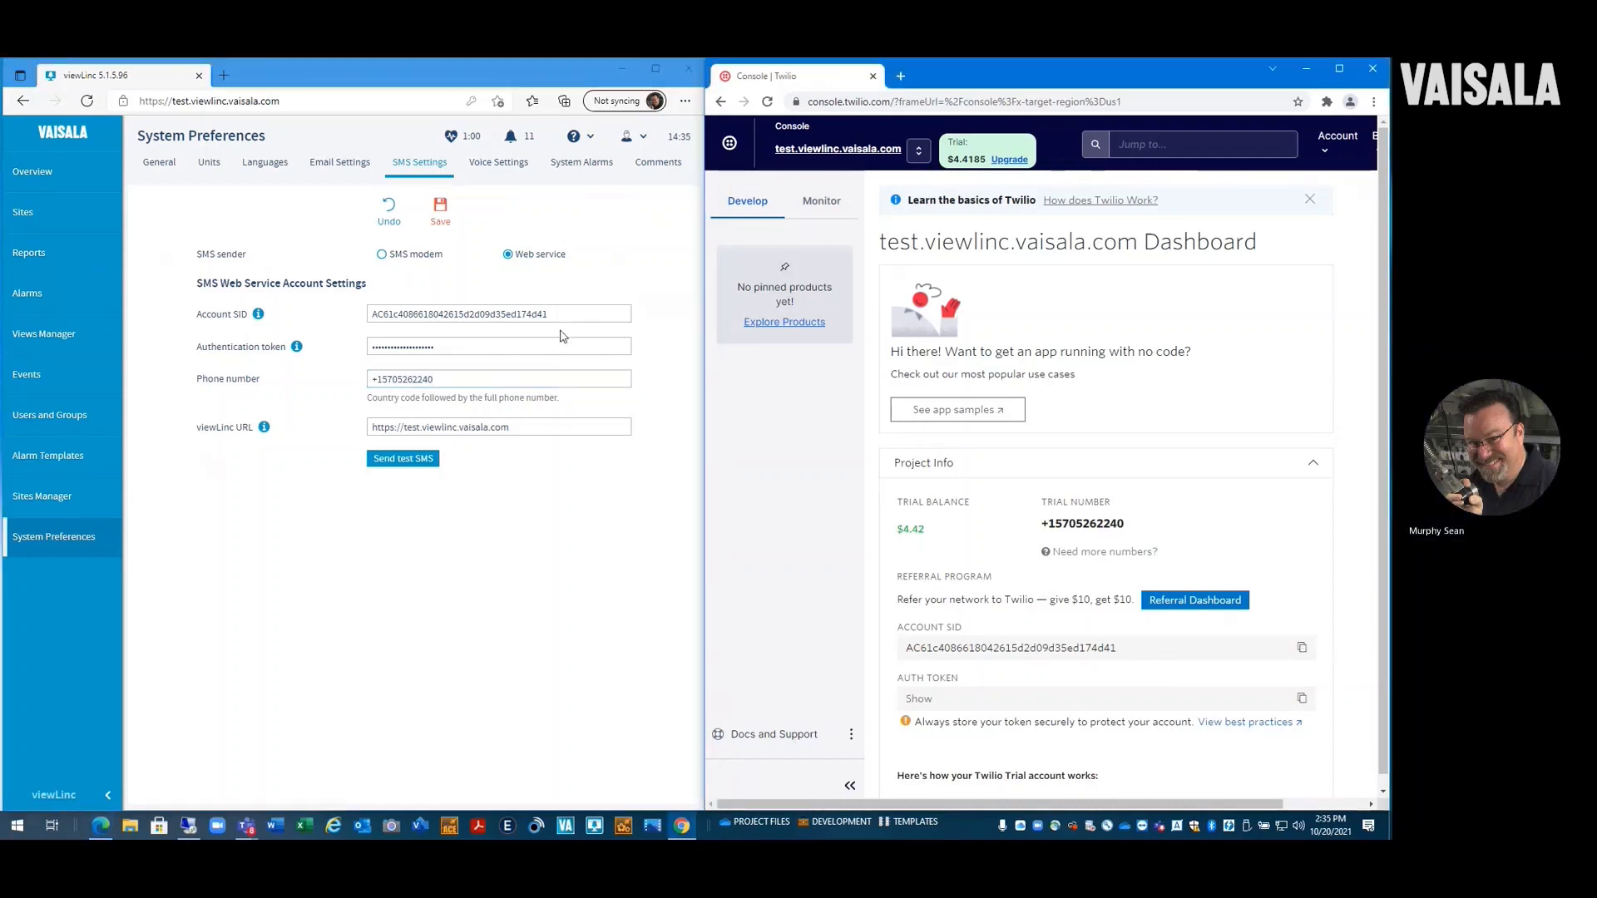
pyautogui.moveTo(552, 314); pyautogui.dragTo(314, 299)
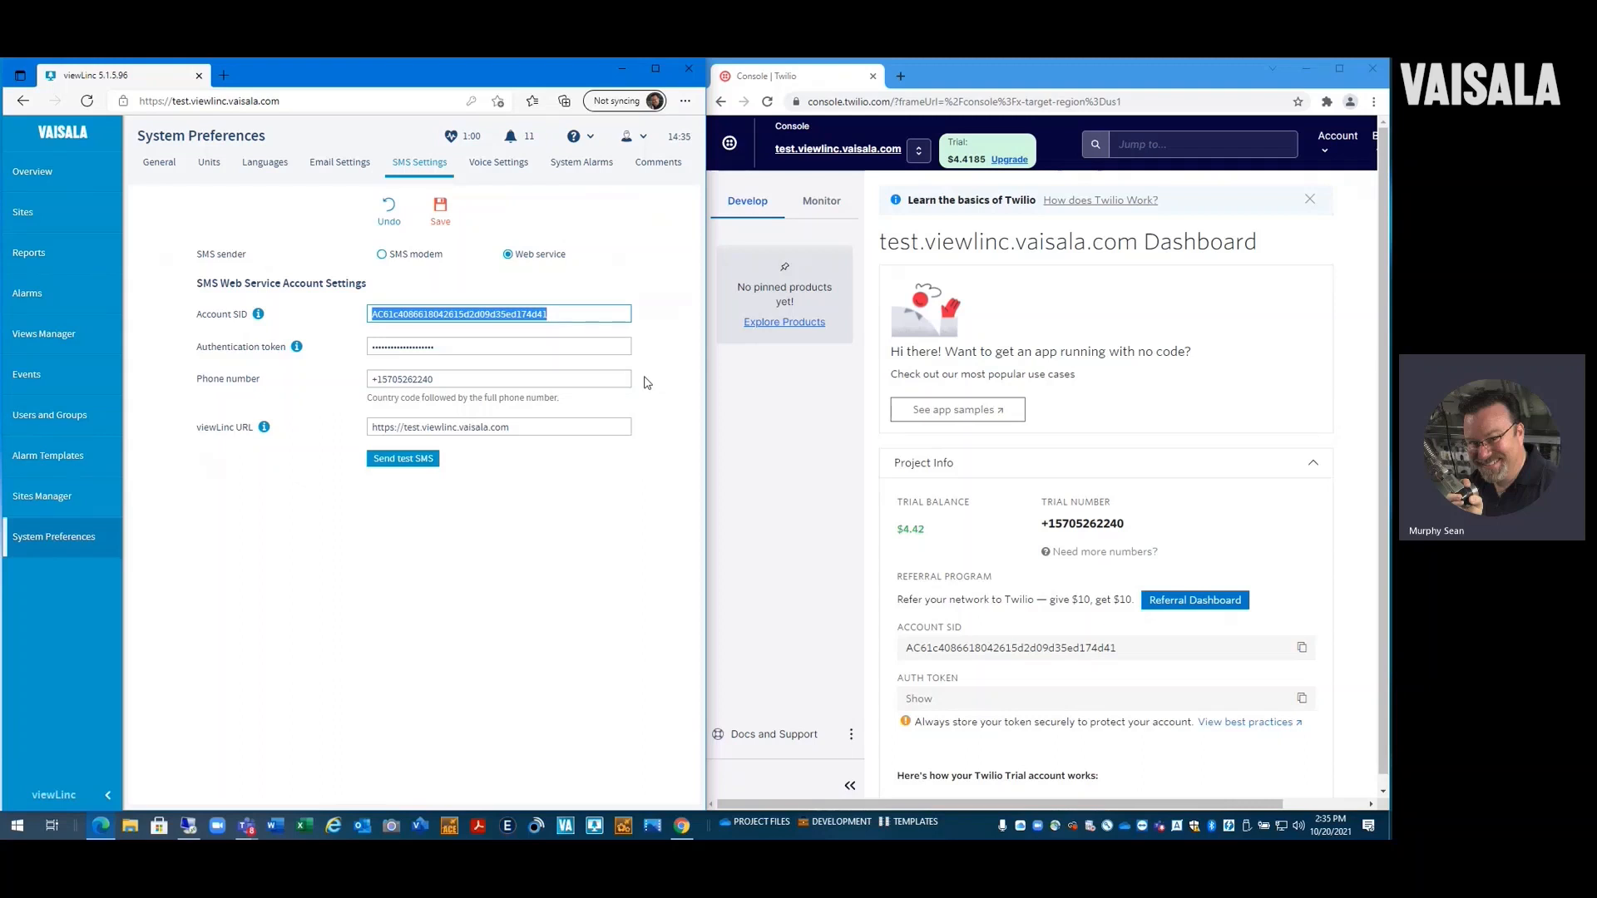
pyautogui.hotkey('ctrl', 'v')
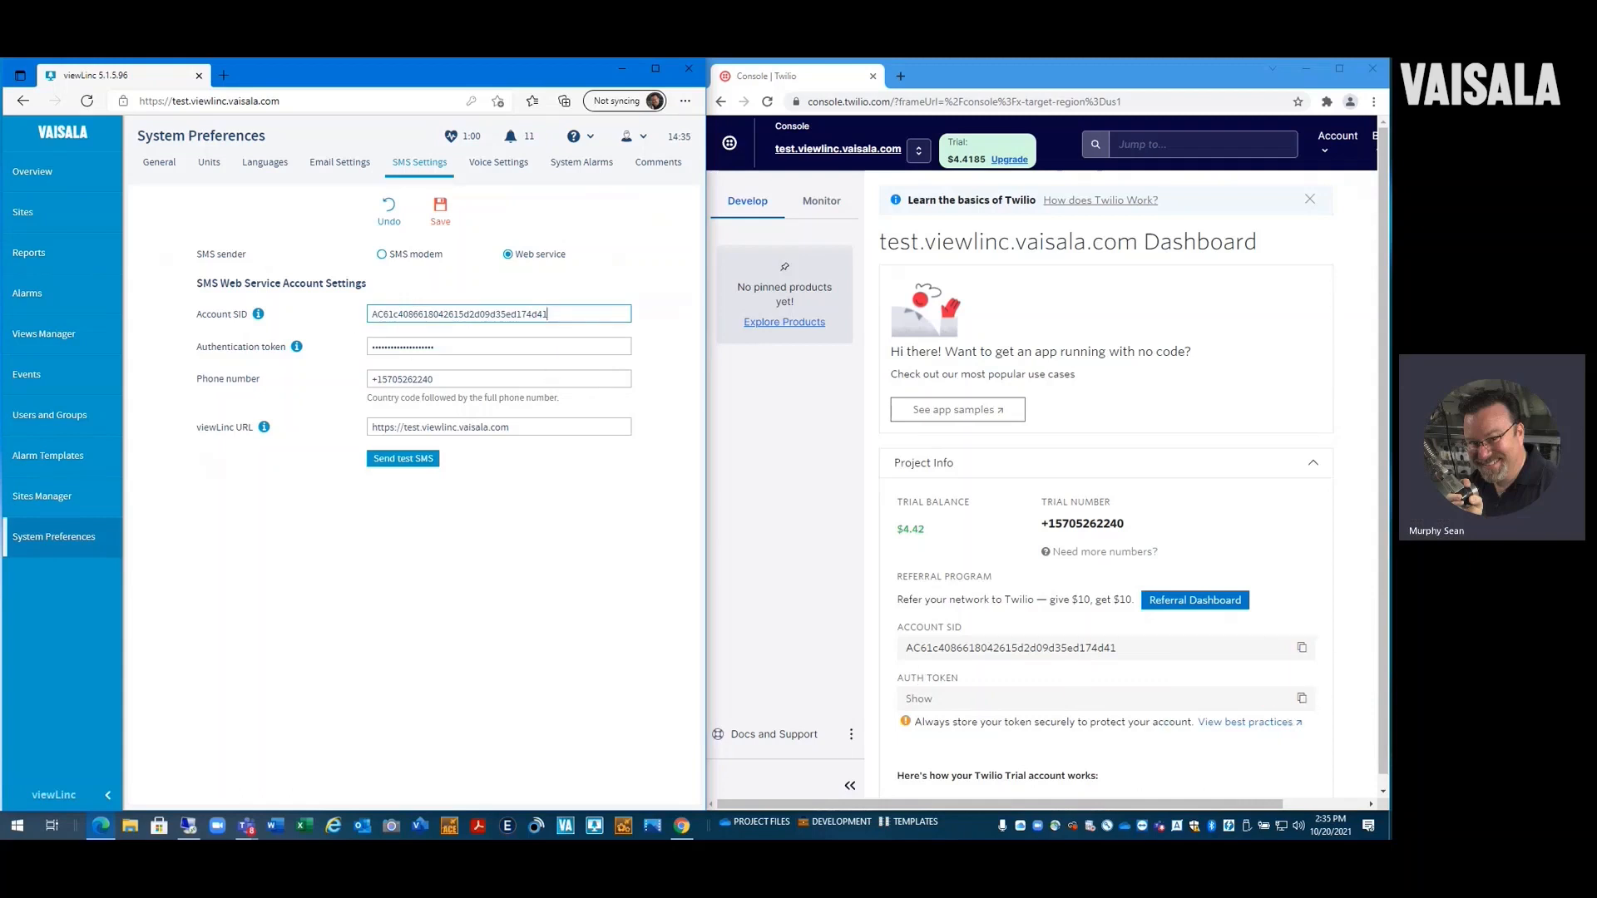
# Step: Copy the Twilio auth token and paste it as the authentication token of the SMS web service account
pyautogui.click(1302, 698)
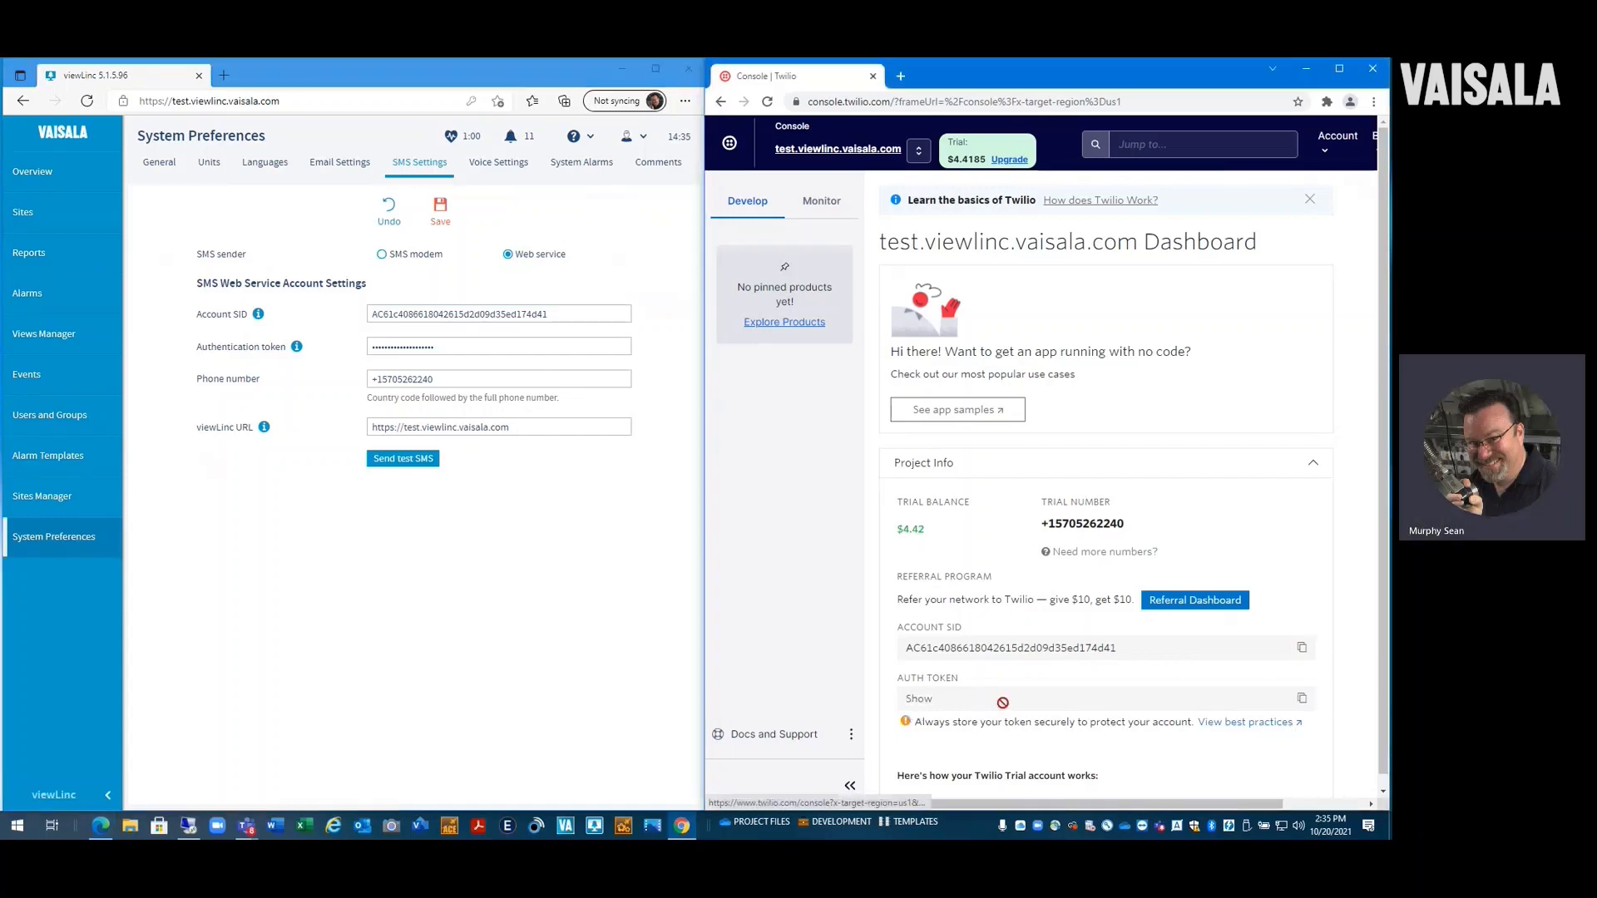
pyautogui.click(1303, 701)
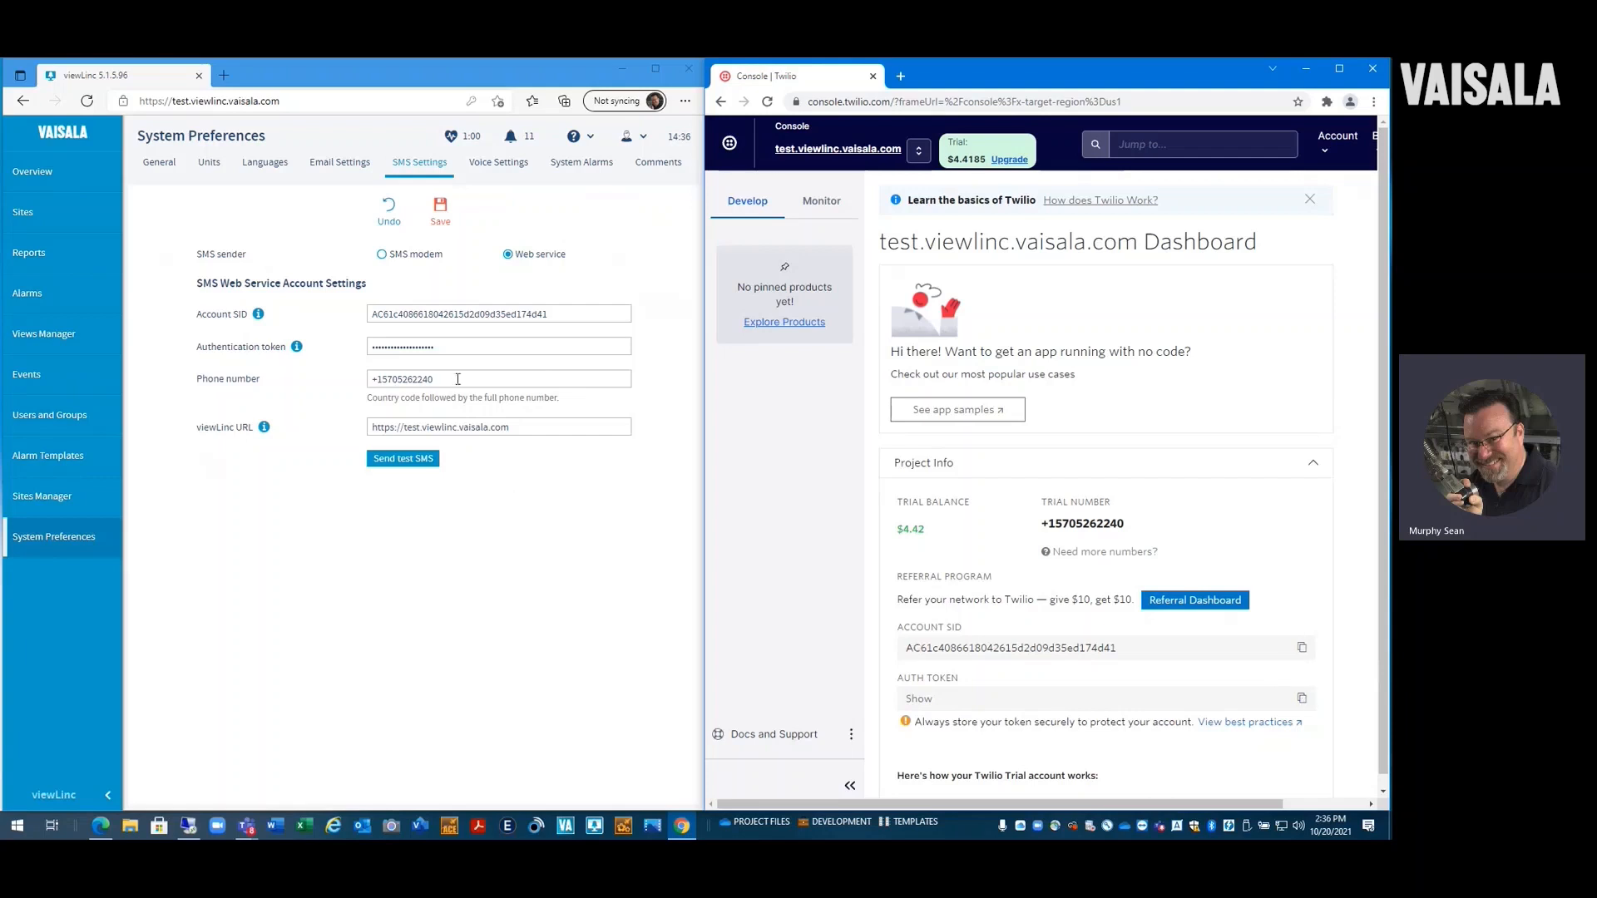
pyautogui.doubleClick(443, 349)
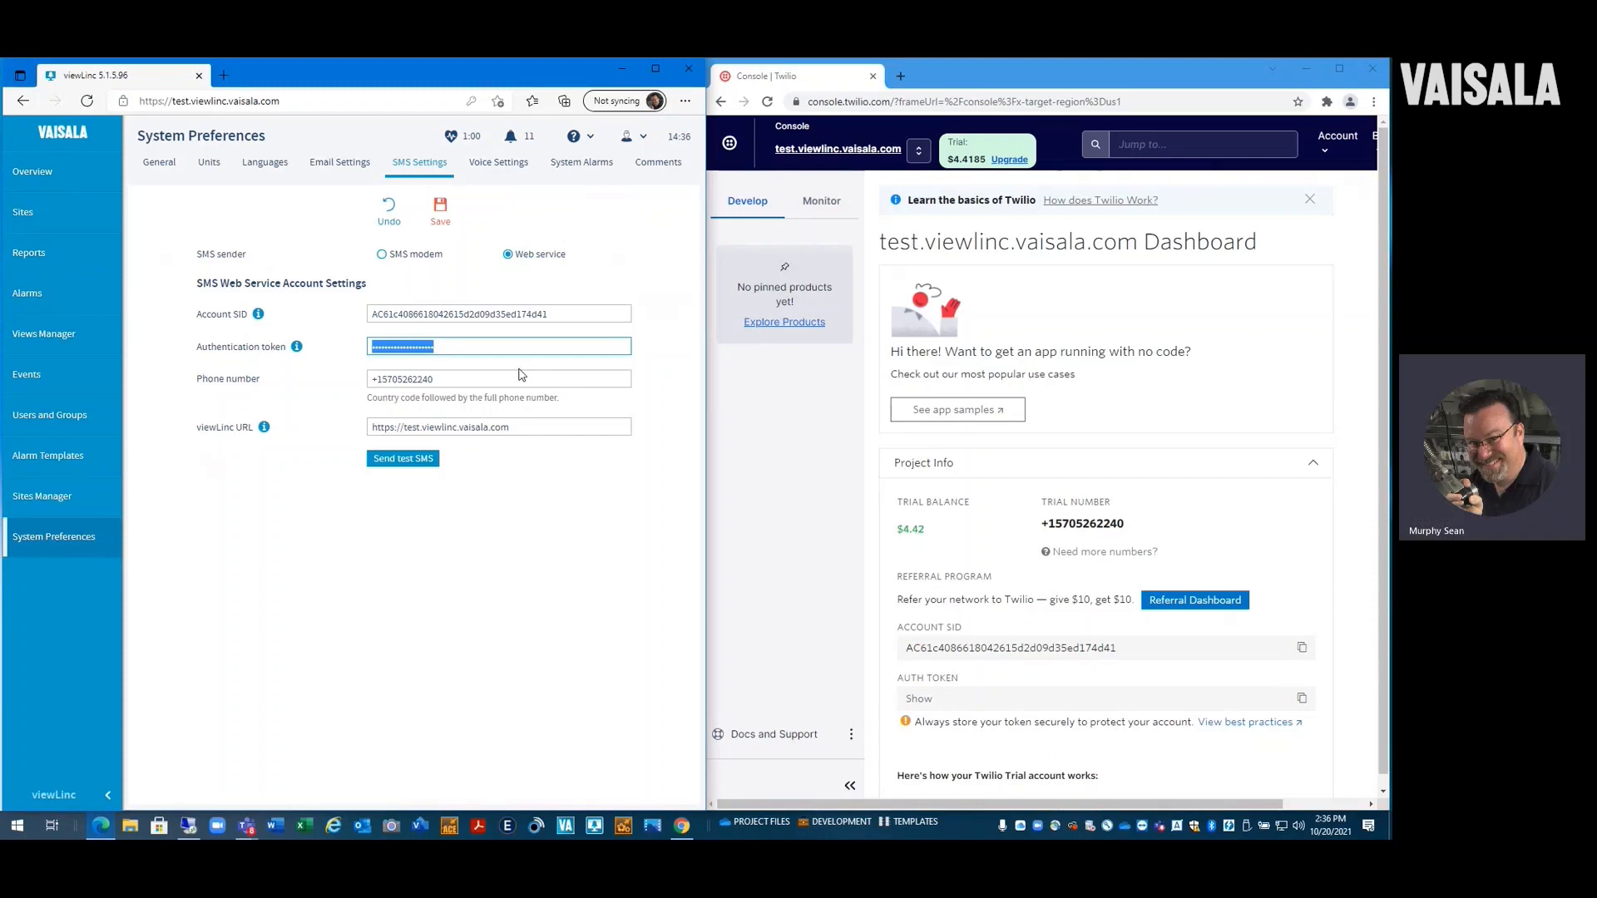
pyautogui.hotkey('ctrl', 'v')
pyautogui.click(456, 380)
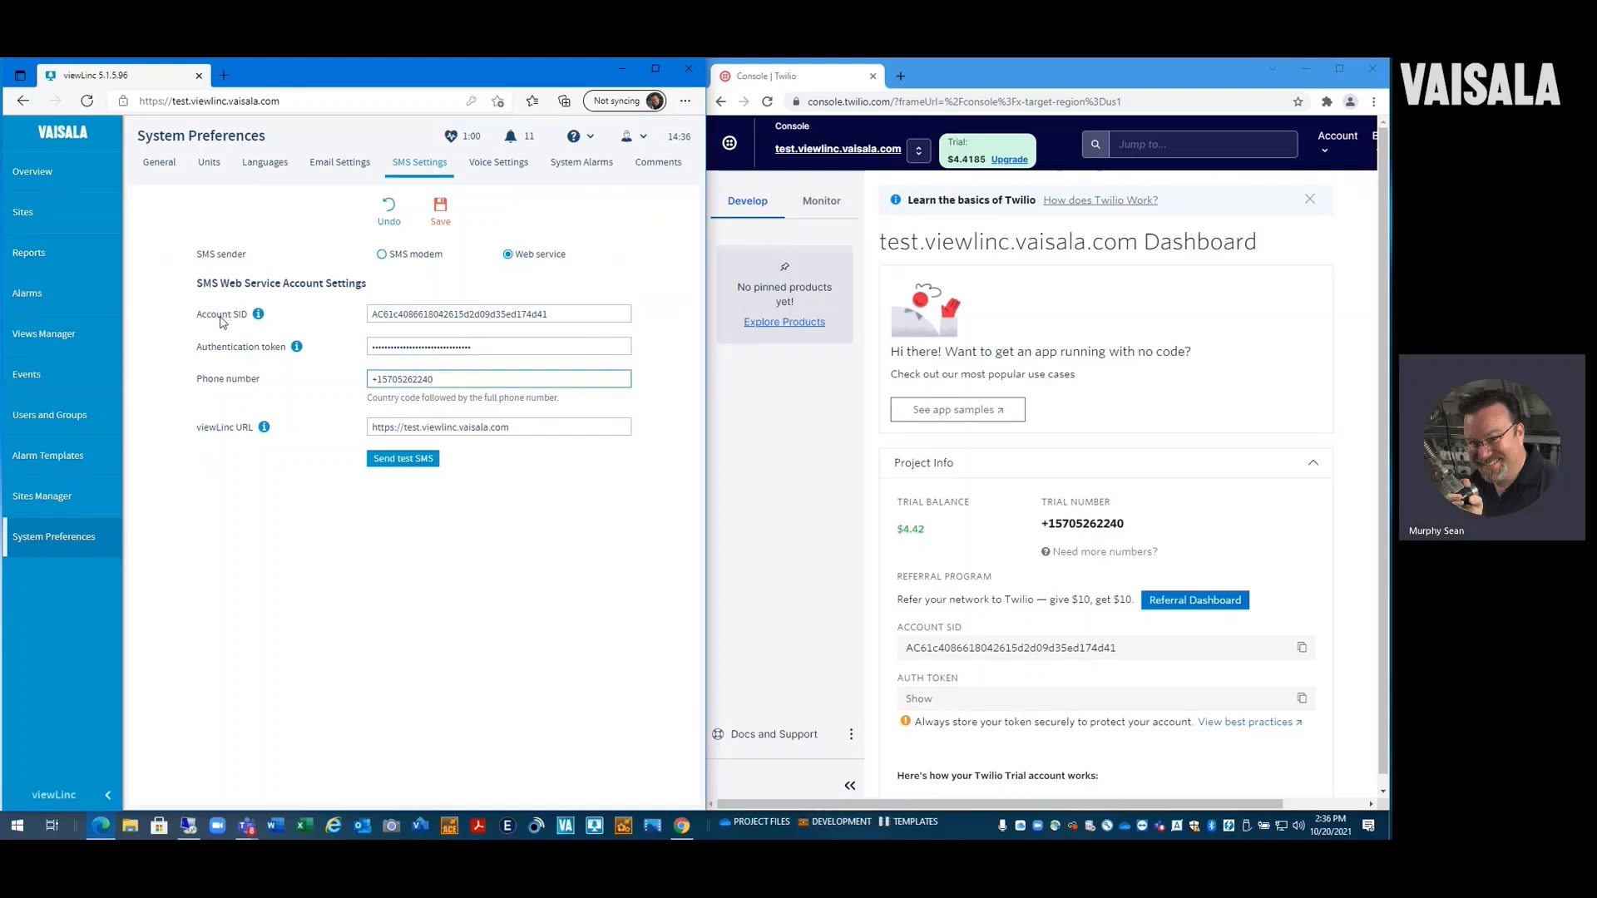
# Step: Send a test SMS to the saved mobile phone number, acknowledge the test messages and save the SMS settings
pyautogui.moveTo(257, 320)
pyautogui.moveTo(298, 349)
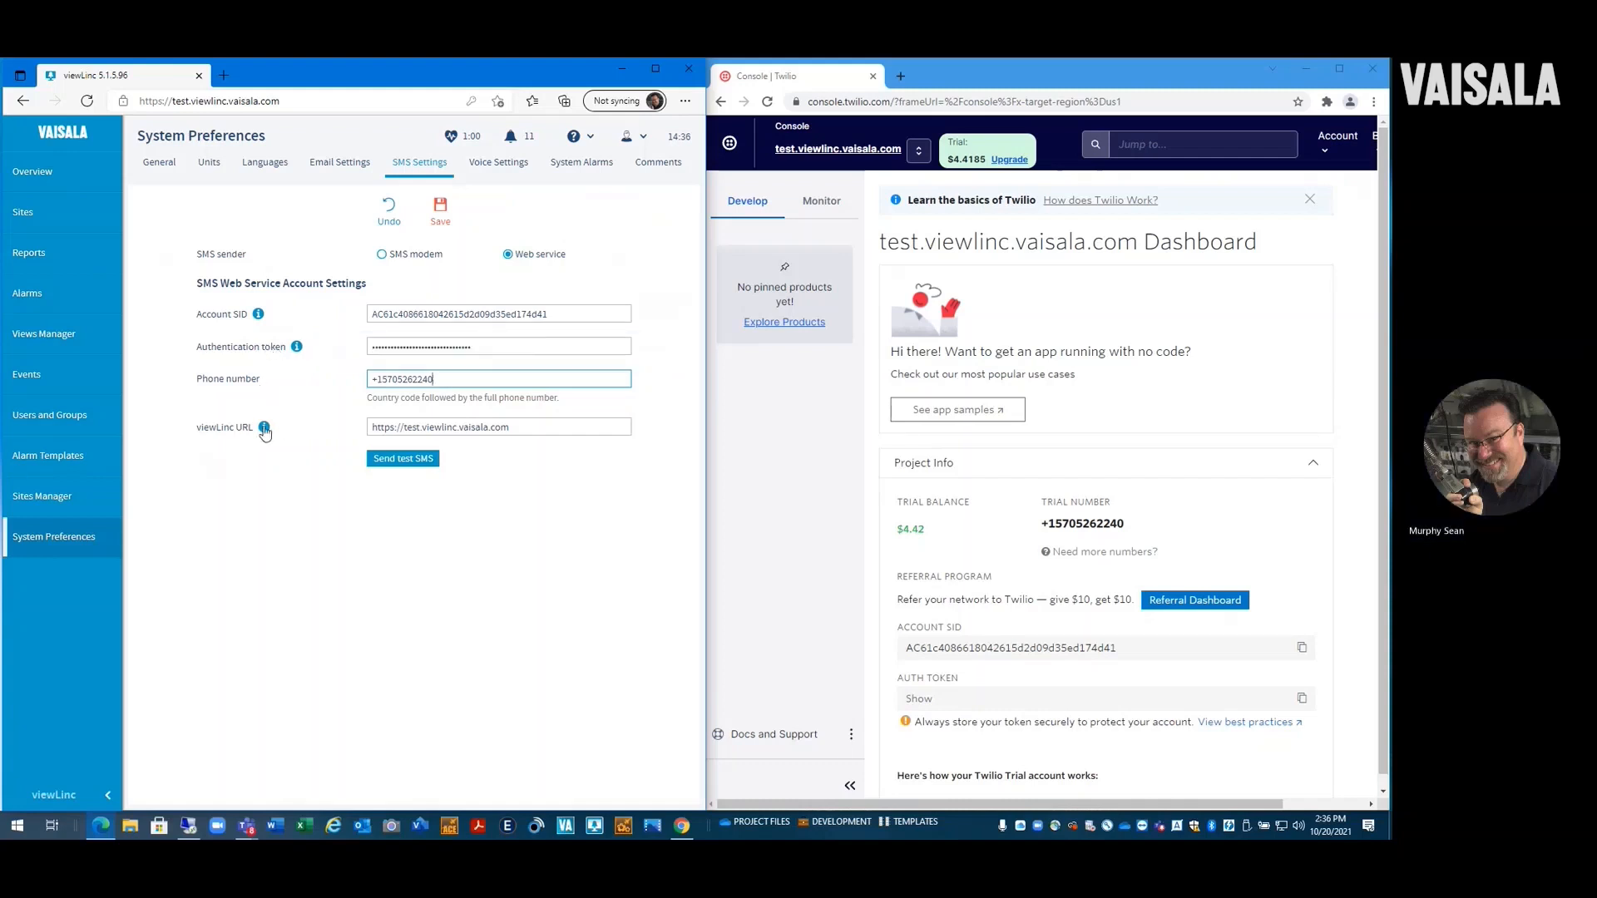
pyautogui.moveTo(265, 430)
pyautogui.click(402, 463)
pyautogui.click(408, 472)
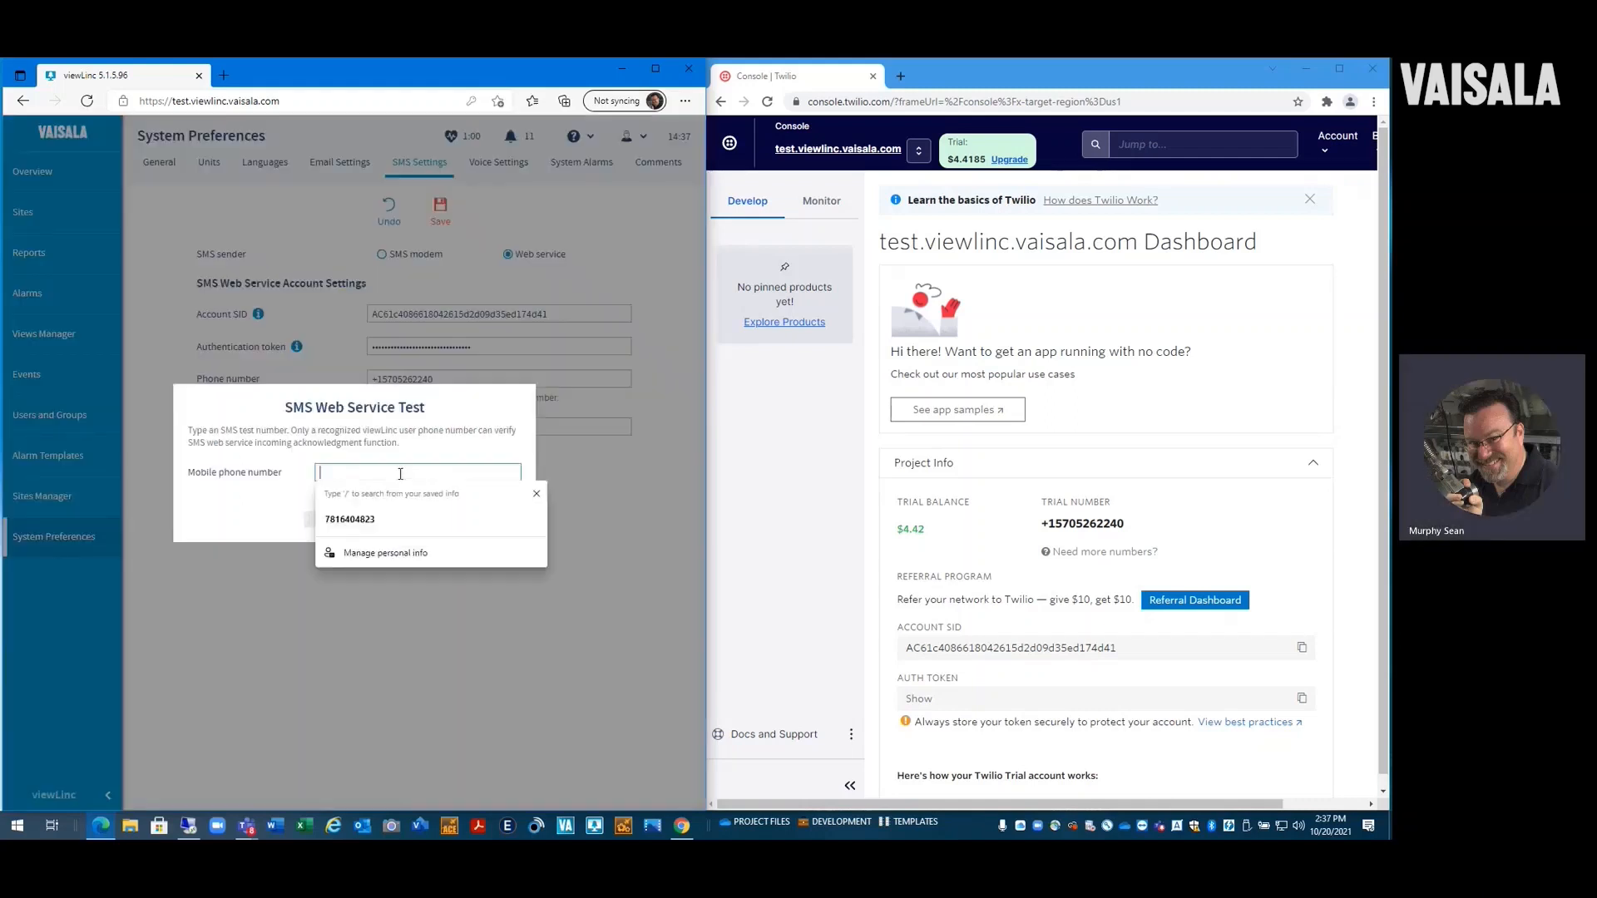
pyautogui.click(379, 523)
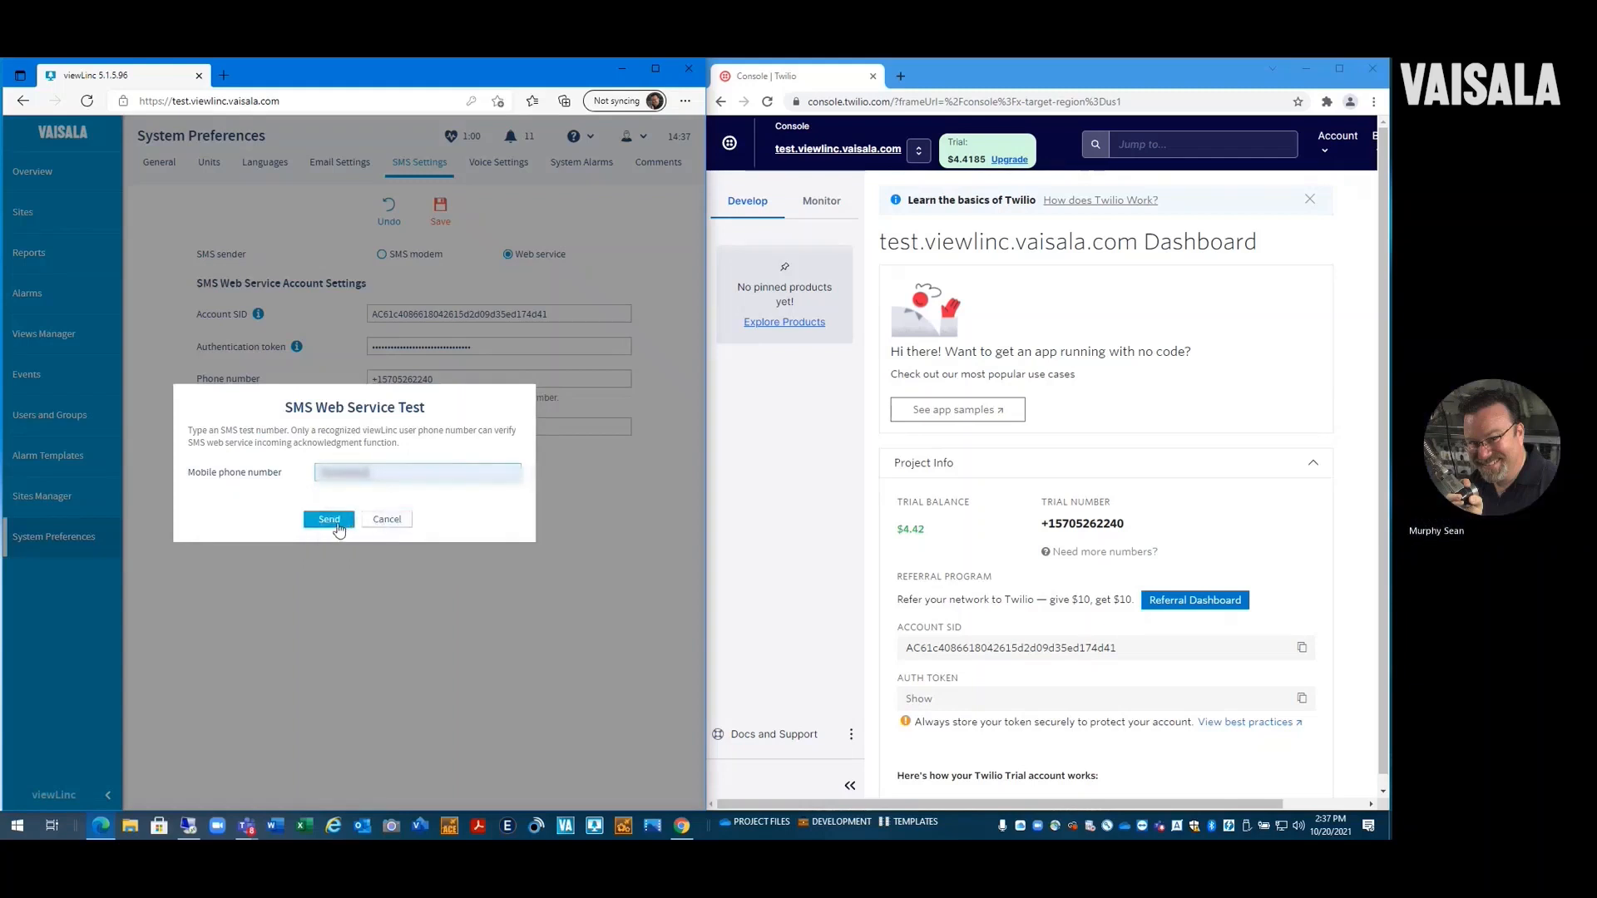
pyautogui.click(337, 524)
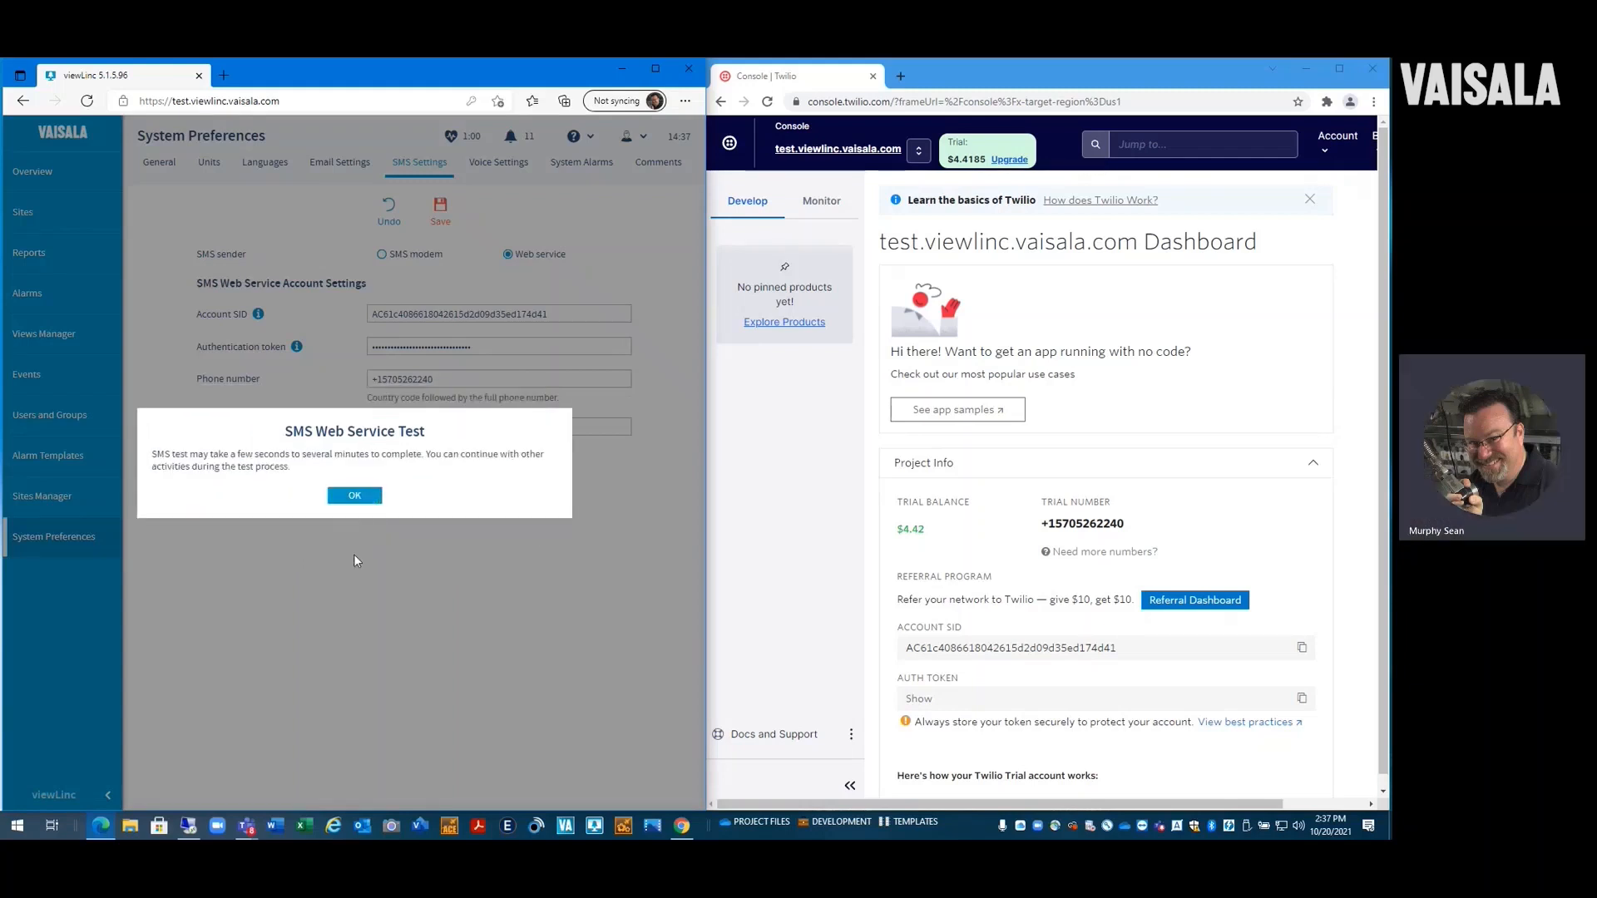
pyautogui.click(356, 497)
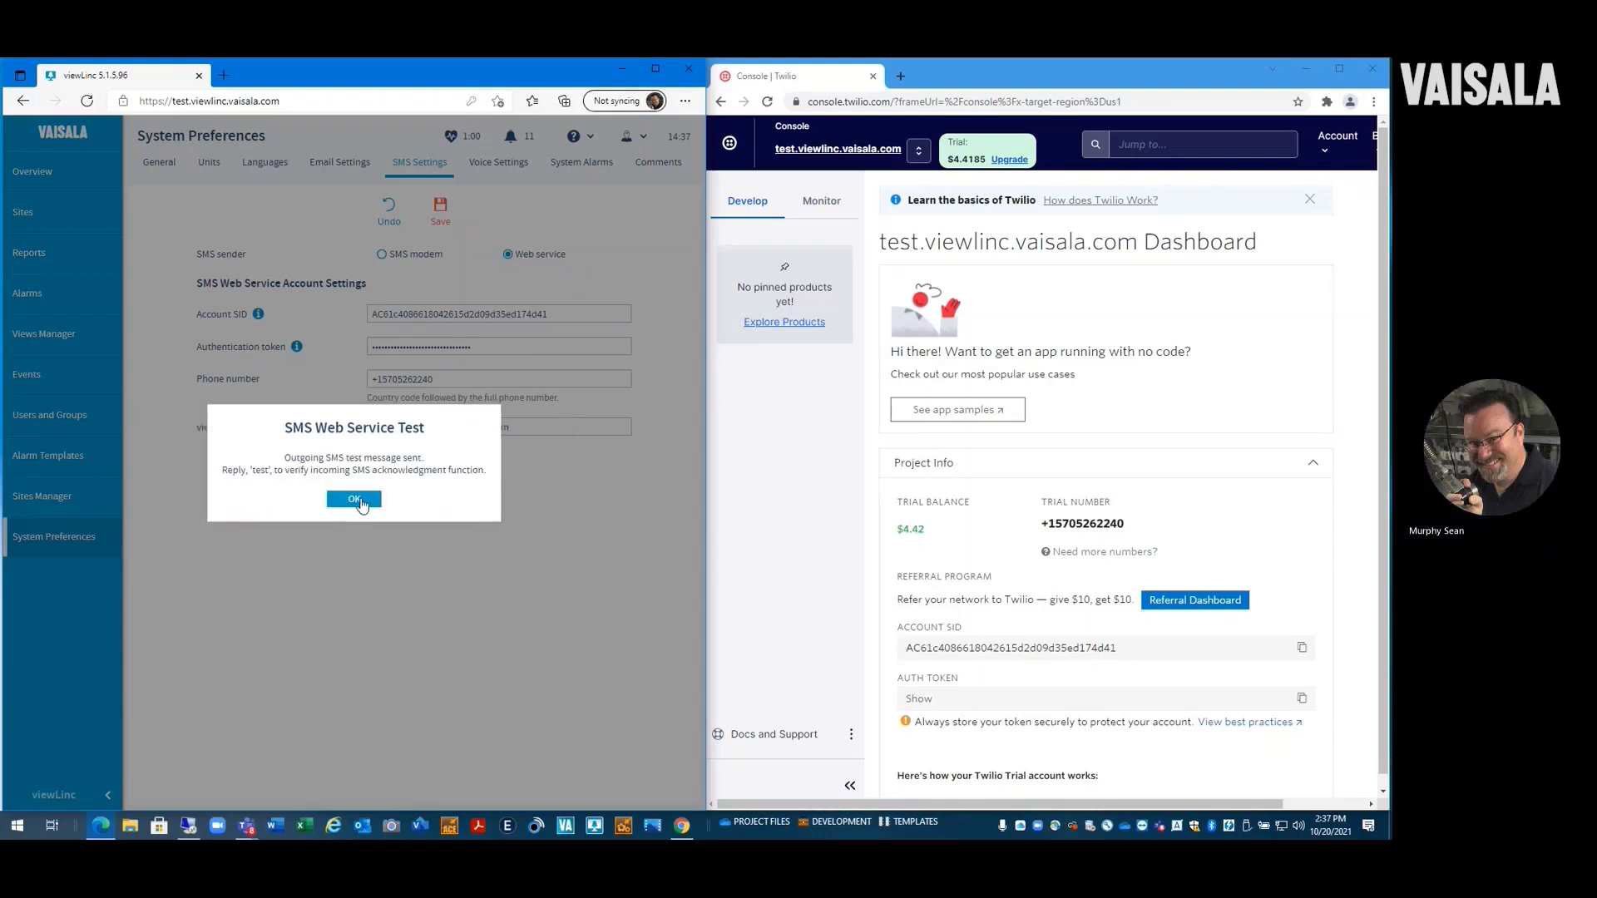
pyautogui.click(355, 500)
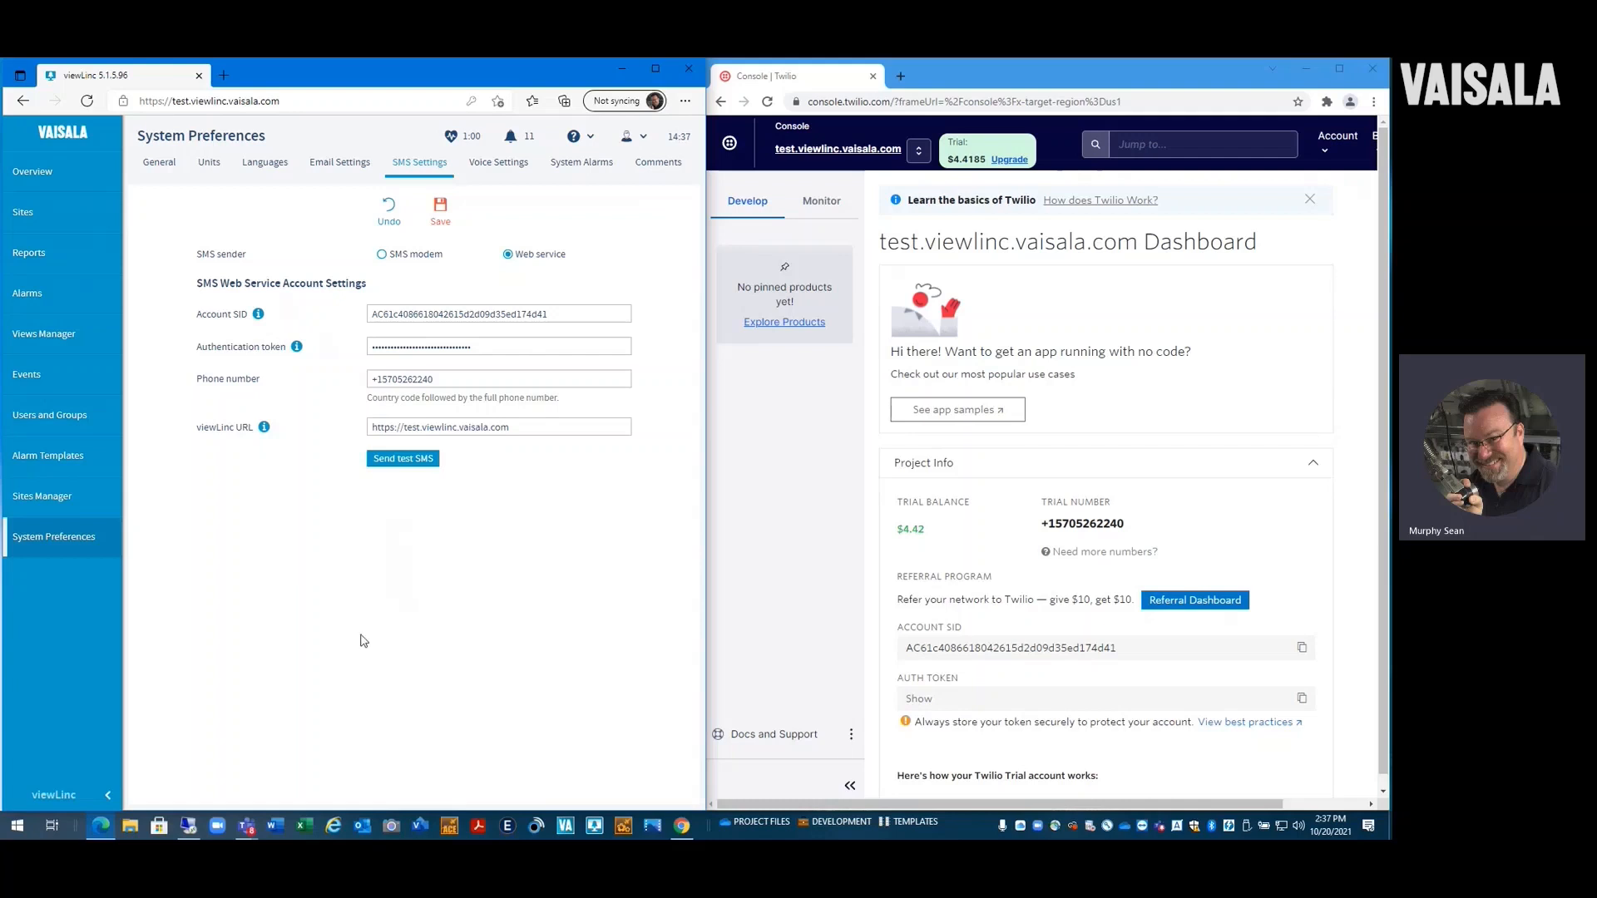
pyautogui.click(444, 212)
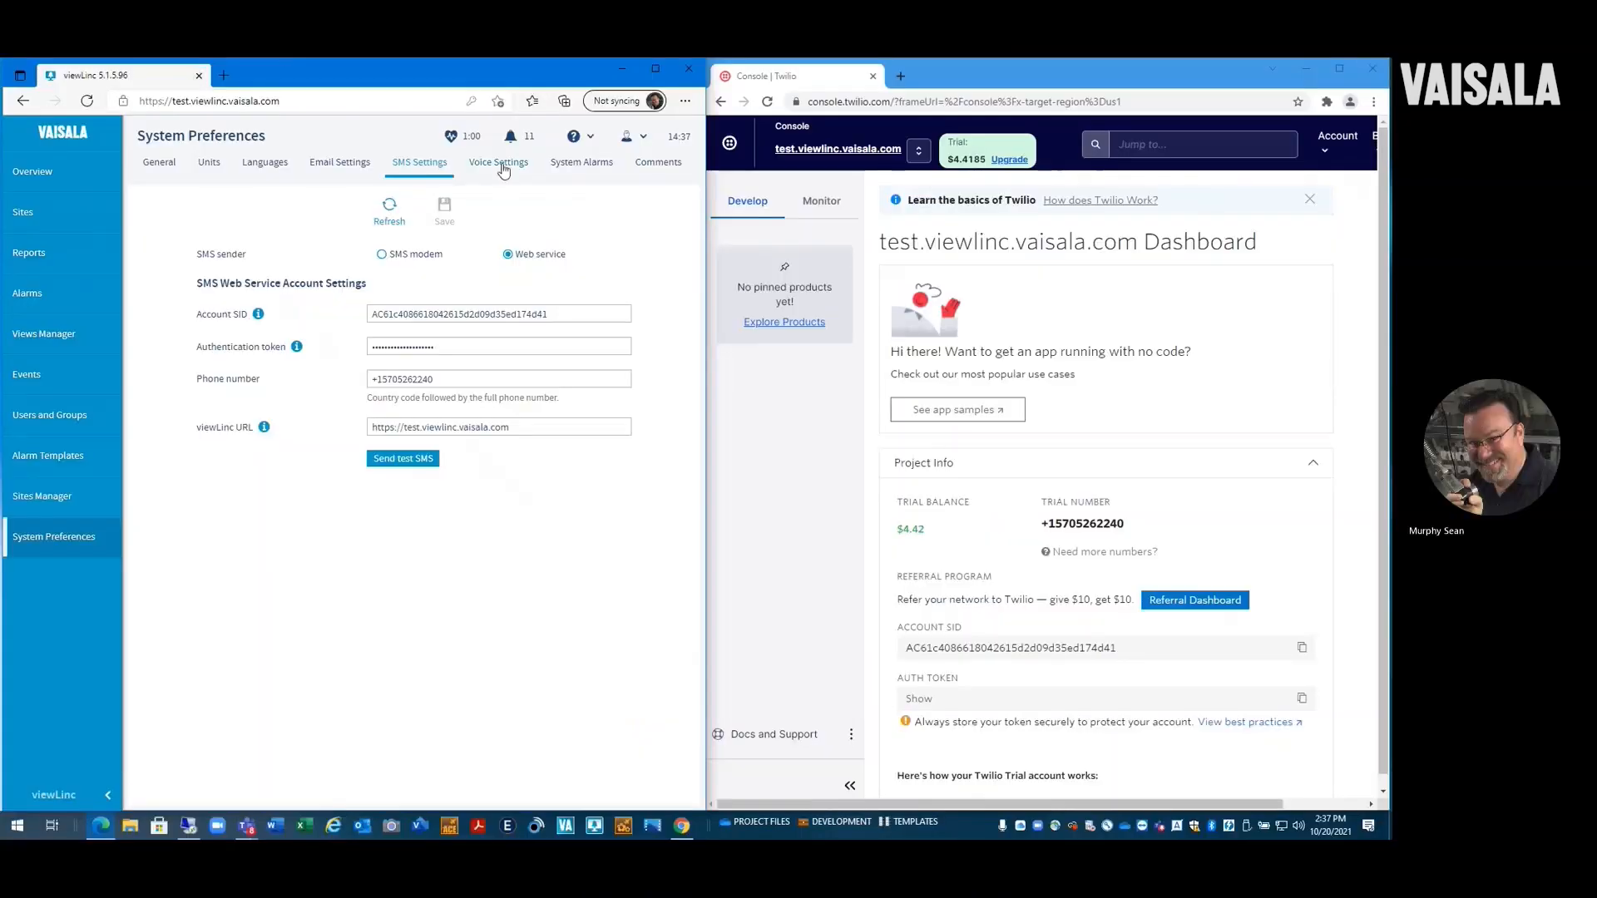
# Step: Replace the phone number in viewLinc's voice settings with the trial number copied from Twilio
pyautogui.click(501, 164)
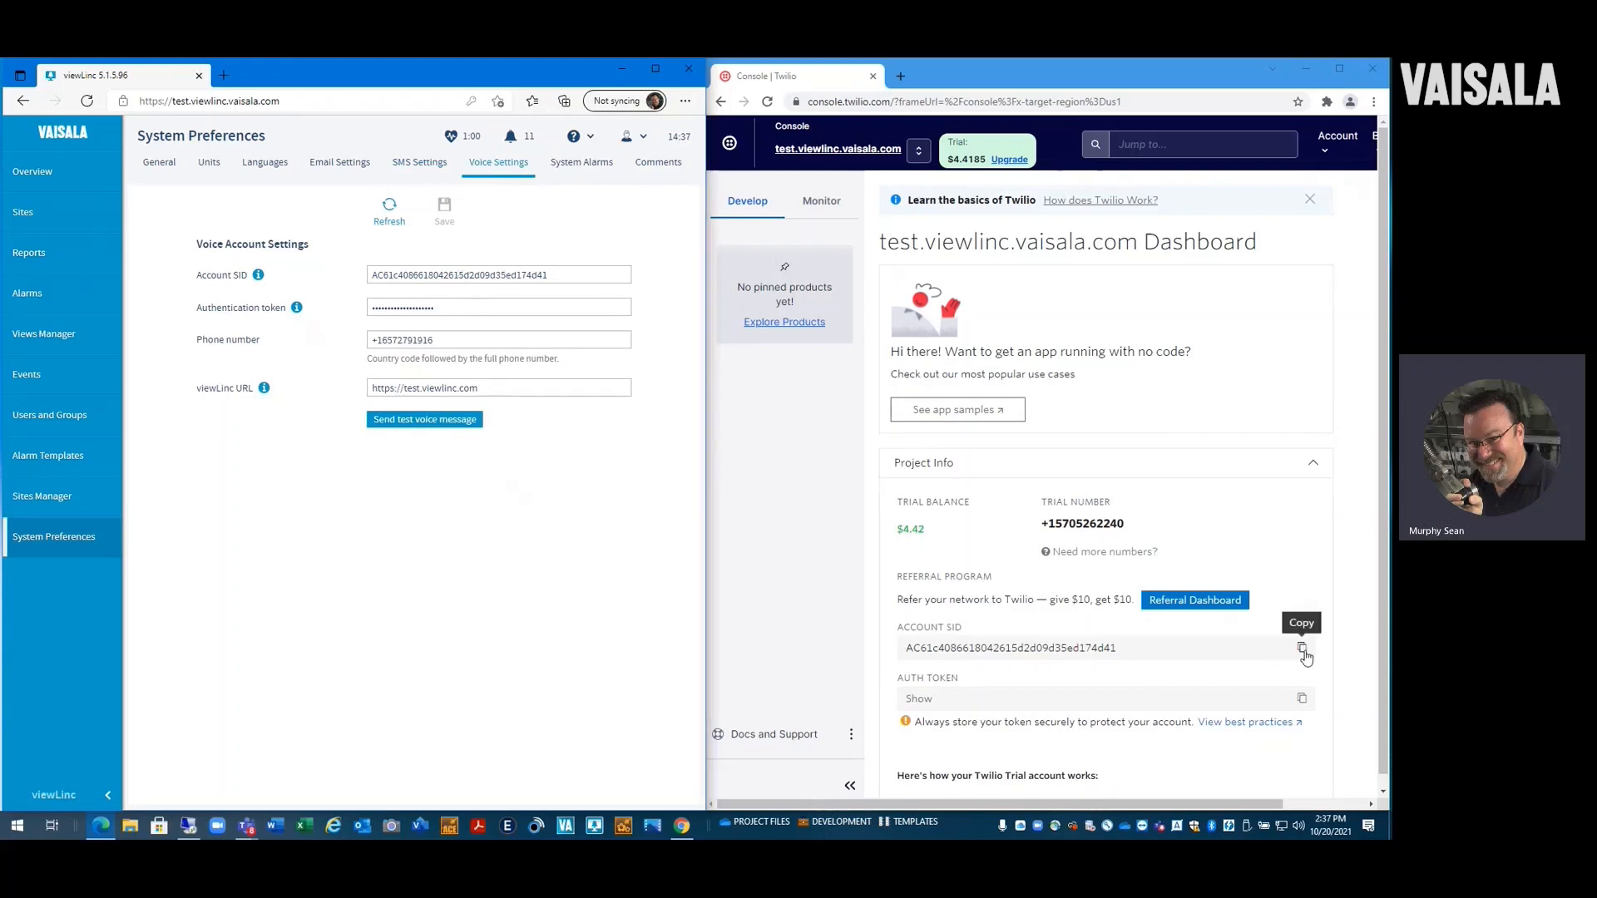
pyautogui.doubleClick(1086, 524)
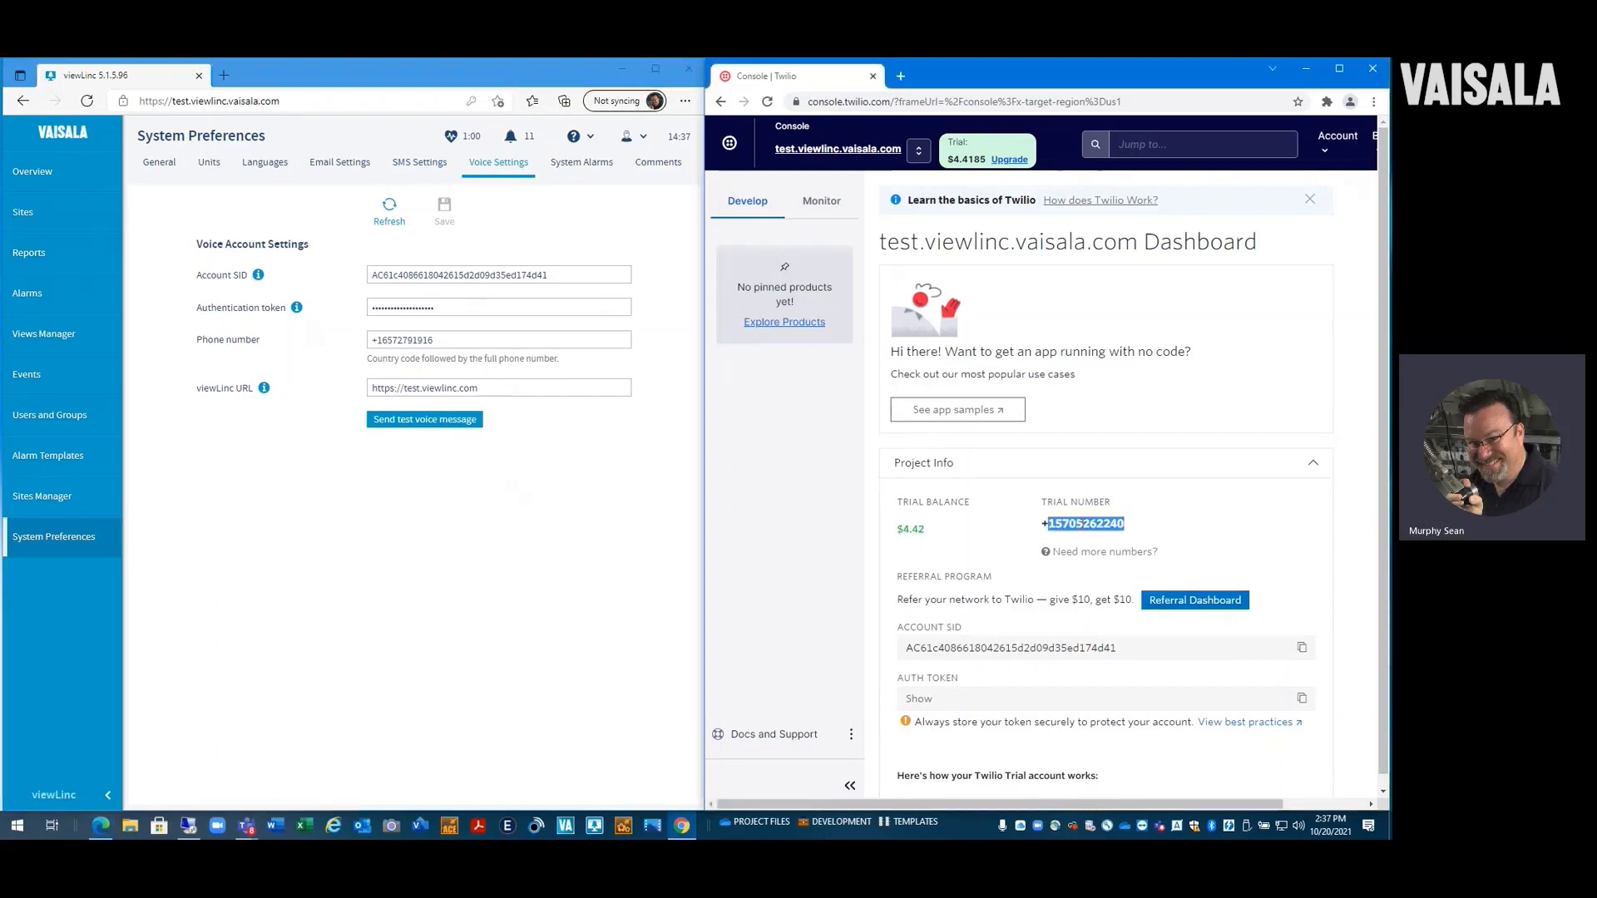
pyautogui.click(1112, 526)
pyautogui.moveTo(1125, 524); pyautogui.dragTo(1038, 523)
pyautogui.moveTo(447, 340); pyautogui.dragTo(281, 344)
pyautogui.hotkey('ctrl', 'v')
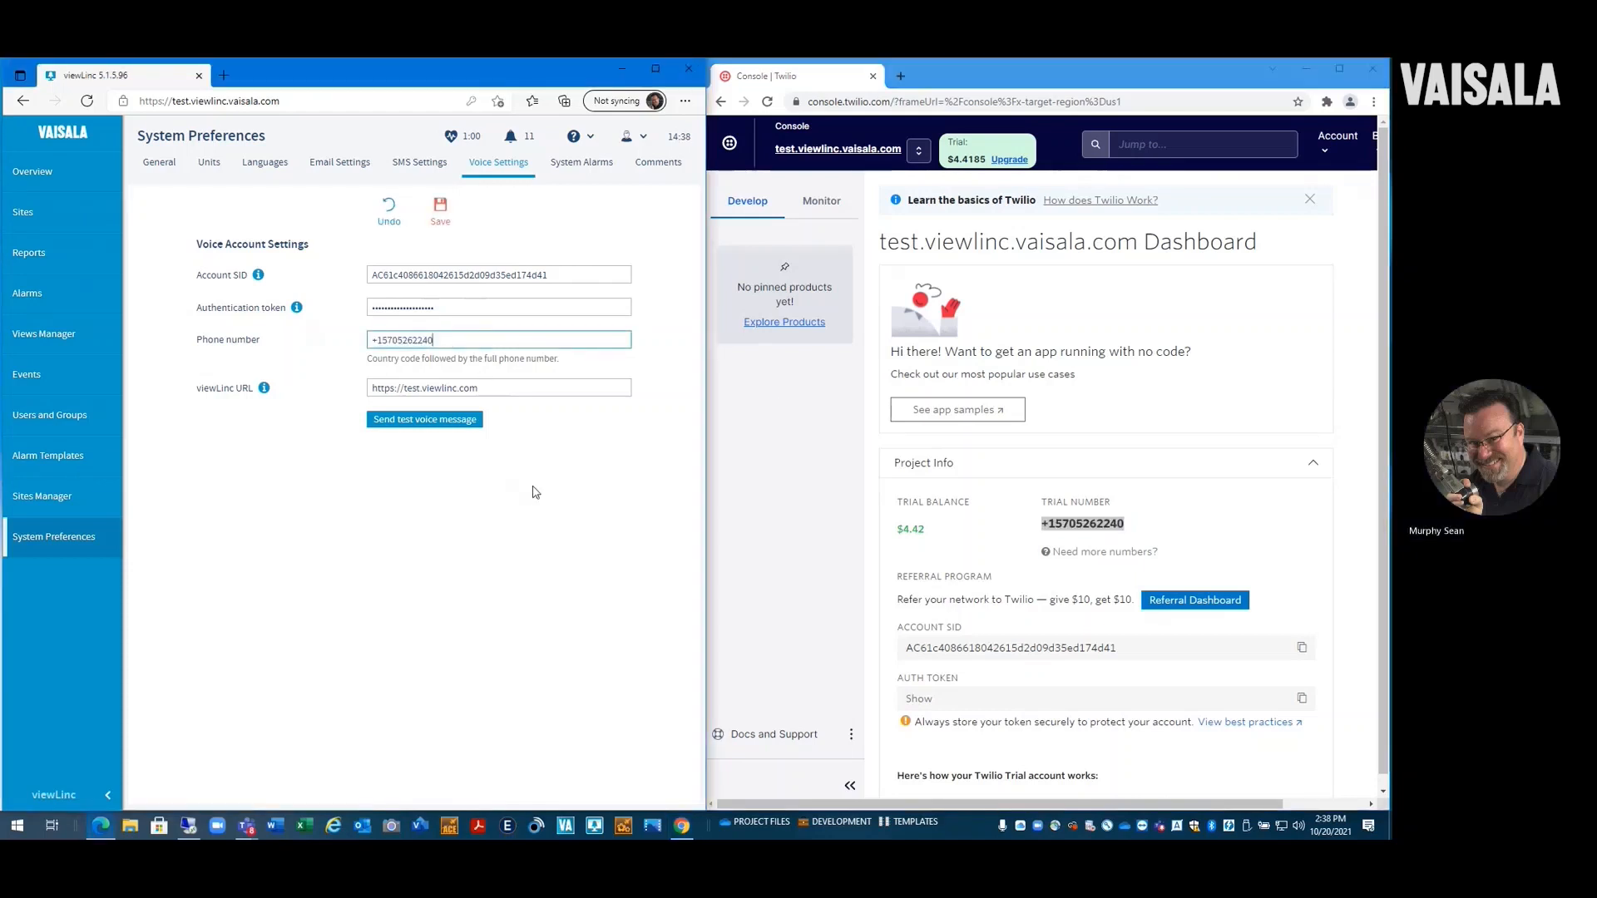
pyautogui.click(796, 496)
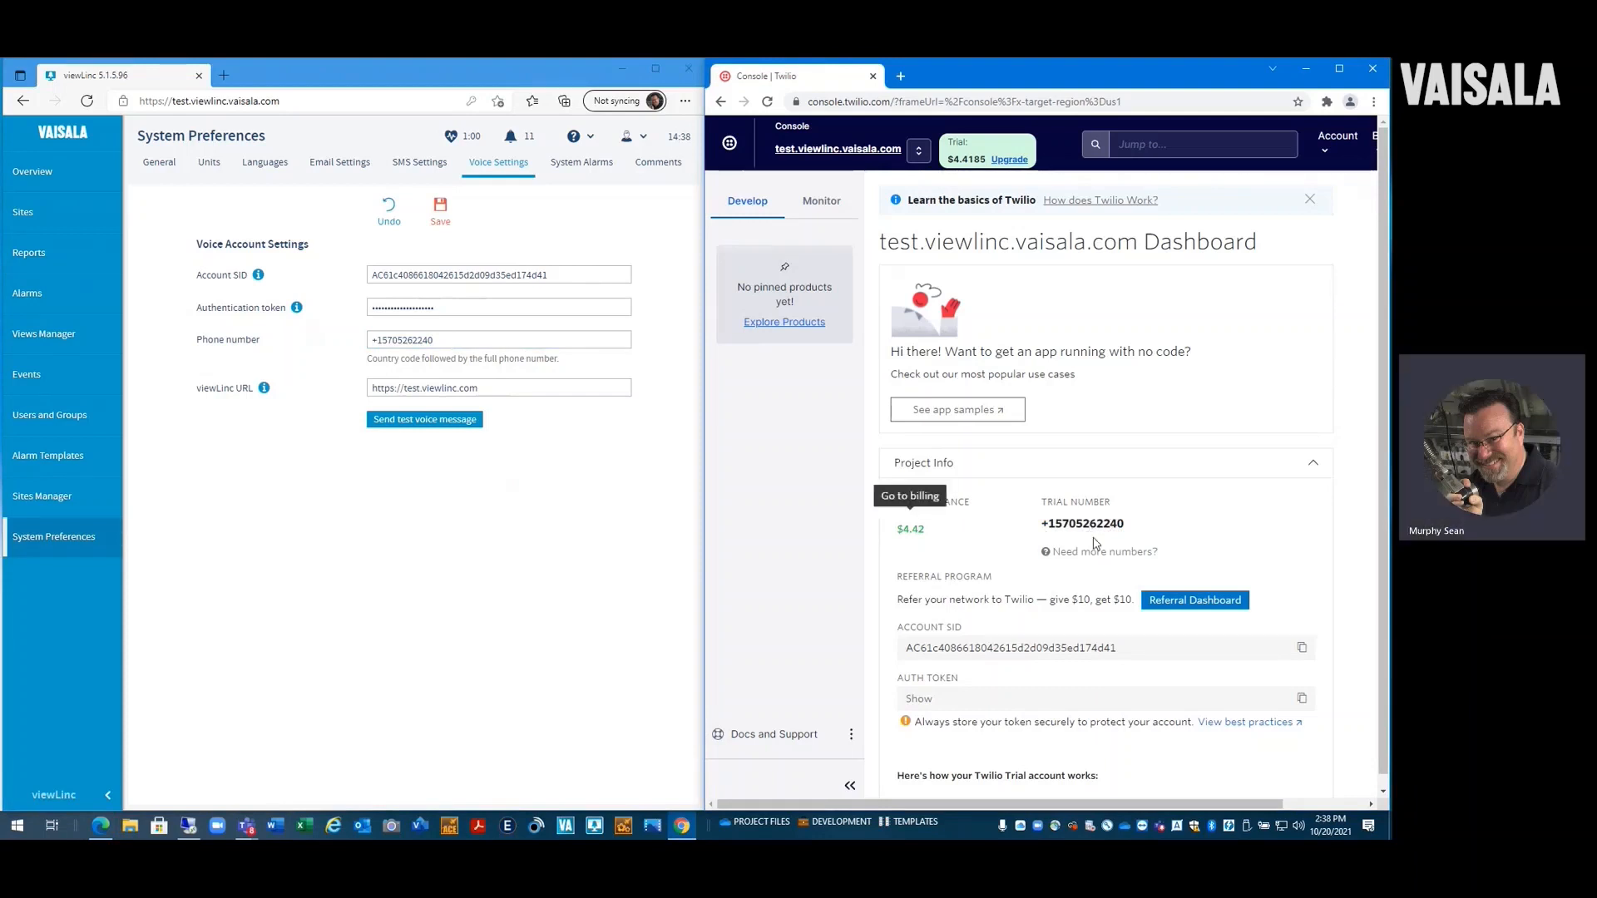
pyautogui.doubleClick(1095, 524)
pyautogui.click(1128, 528)
pyautogui.moveTo(1127, 527); pyautogui.dragTo(1044, 530)
pyautogui.click(1059, 528)
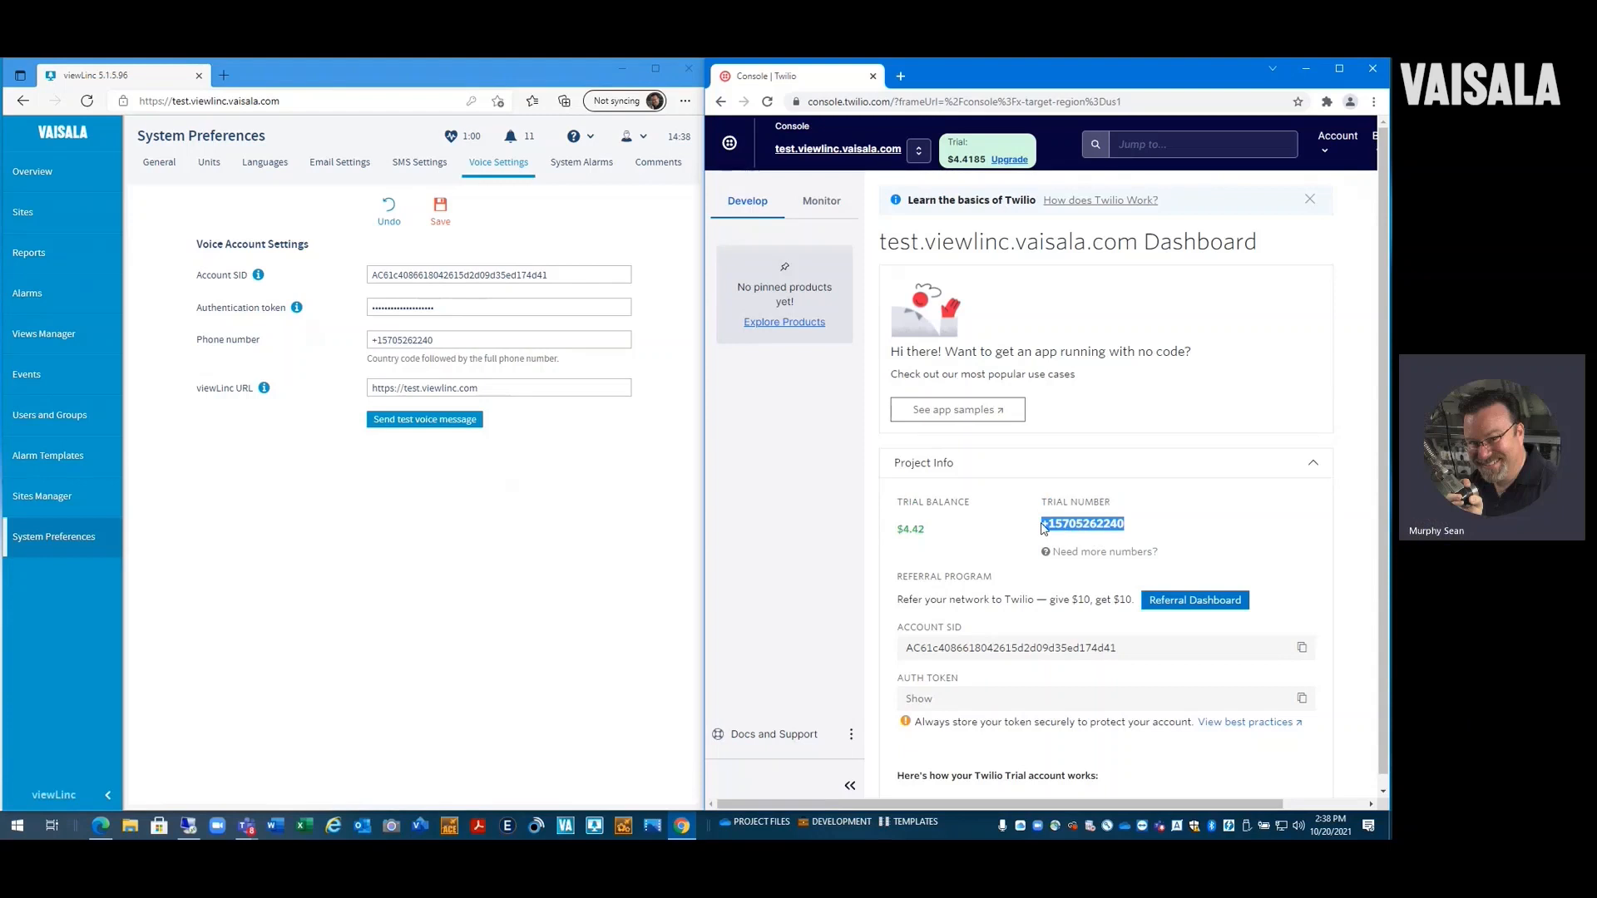
pyautogui.click(394, 337)
pyautogui.hotkey('ctrl', 'a')
pyautogui.hotkey('ctrl', 'v')
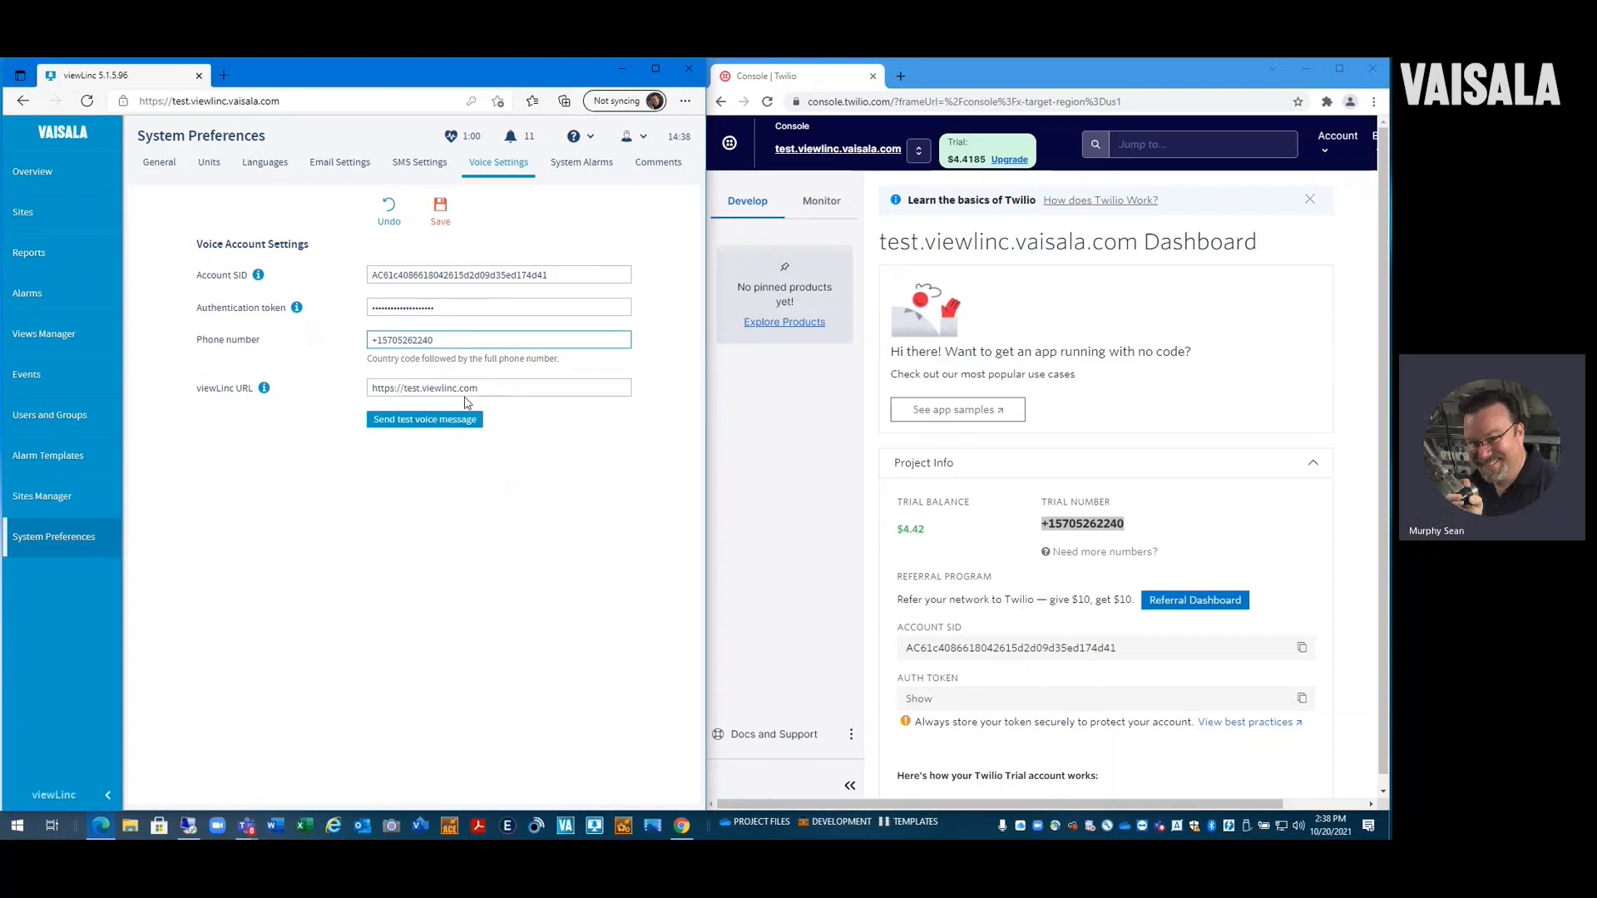
# Step: Replace the Account SID and authentication token in the voice account settings with the values copied from Twilio
pyautogui.click(1302, 649)
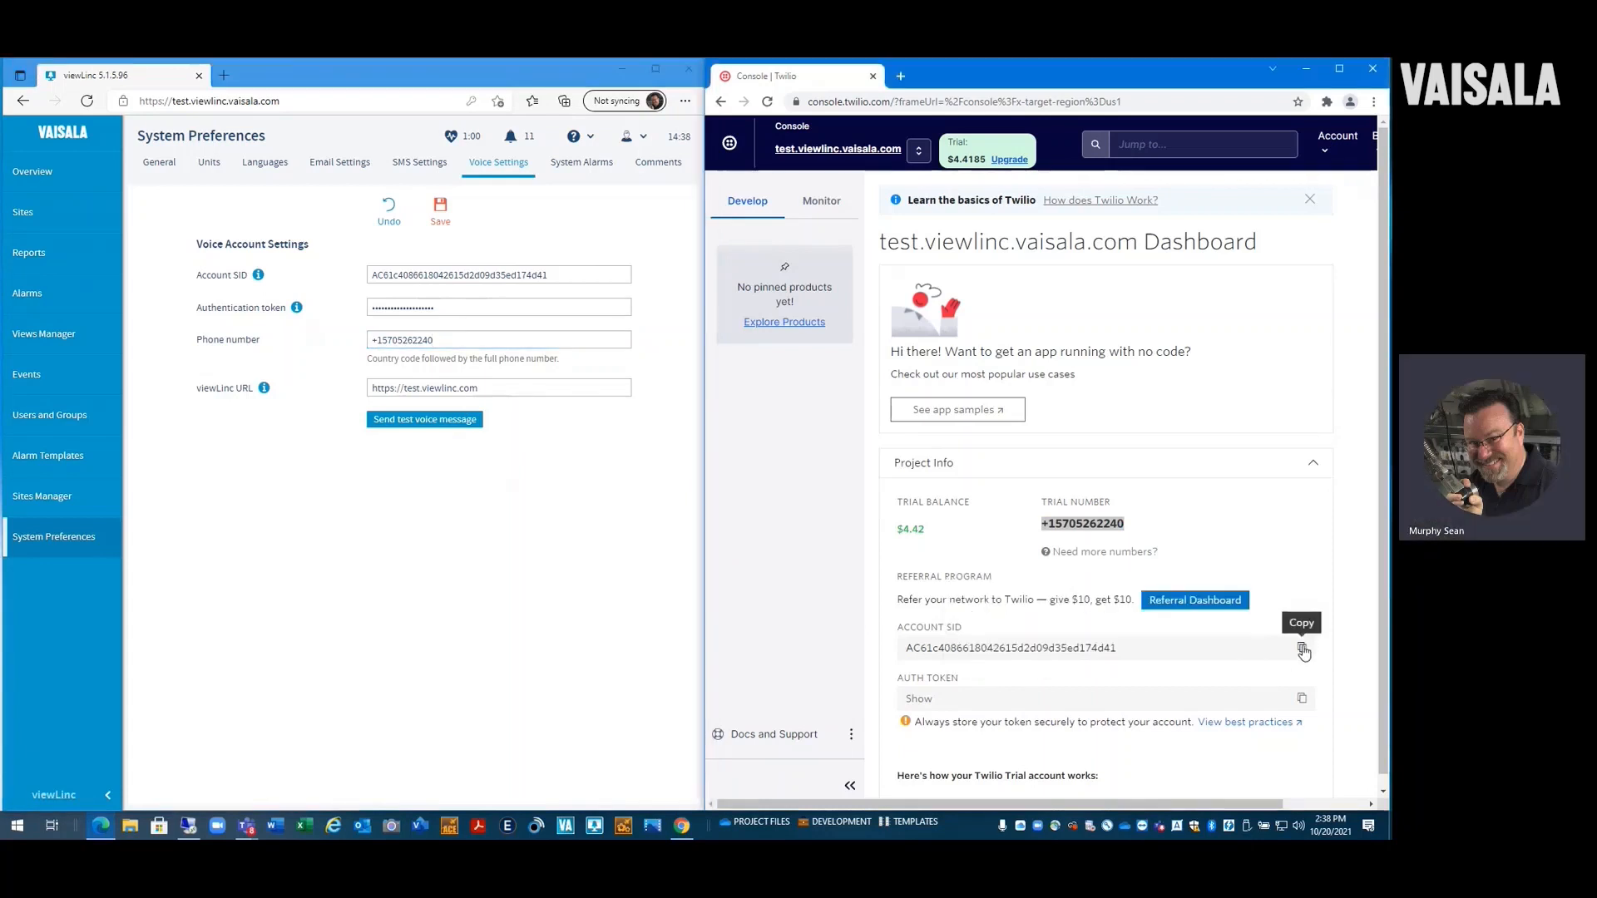
pyautogui.moveTo(598, 270); pyautogui.dragTo(337, 280)
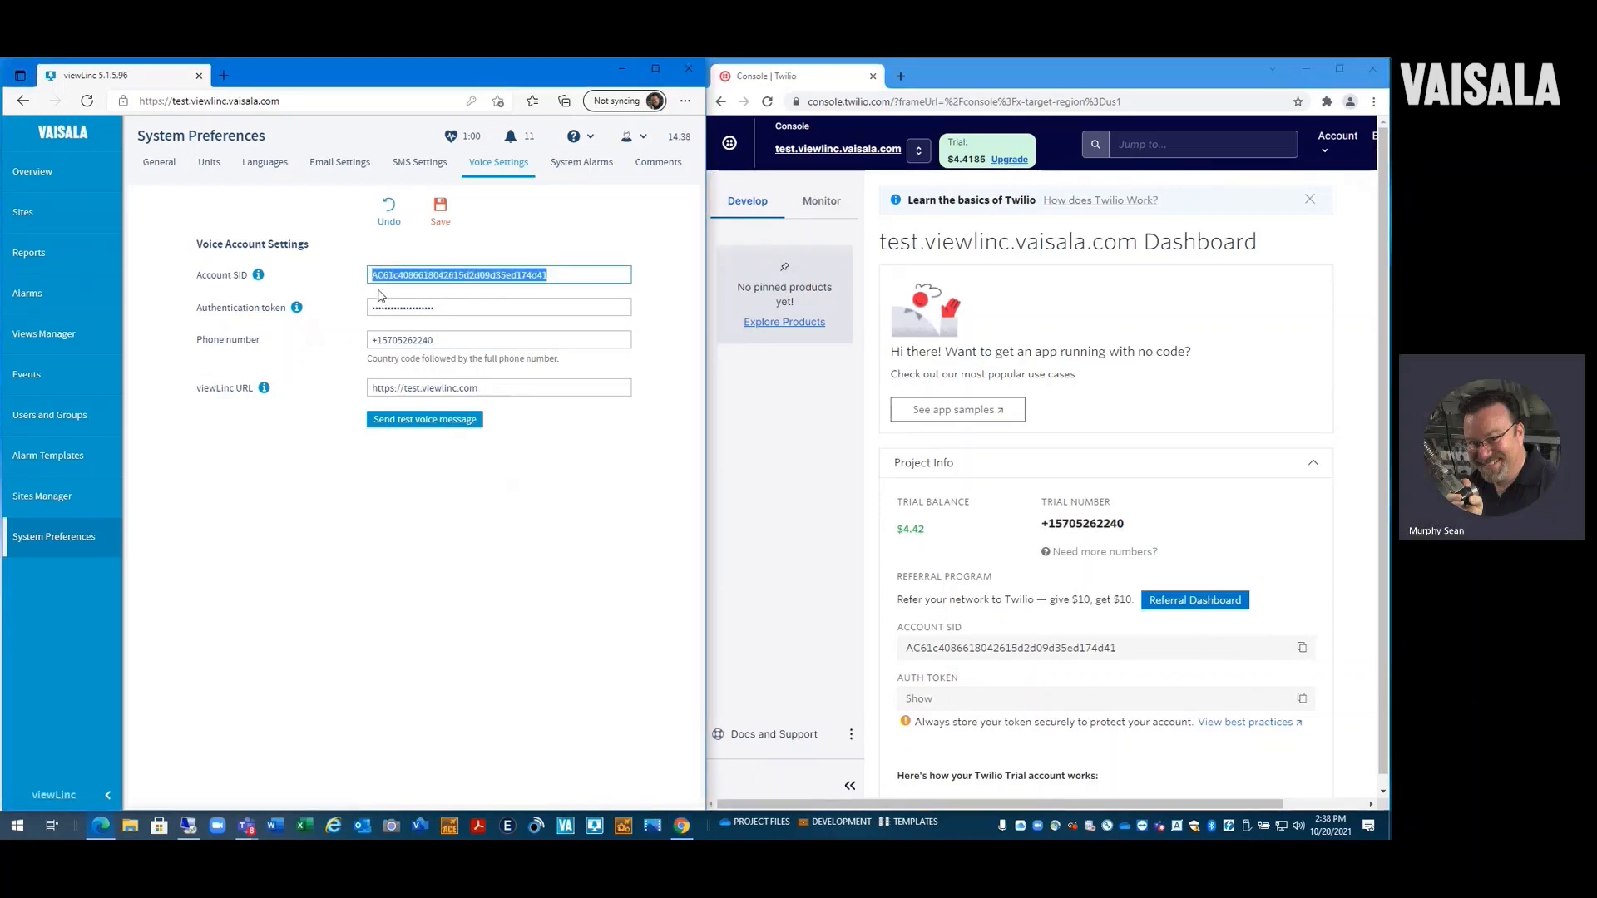
pyautogui.hotkey('ctrl', 'v')
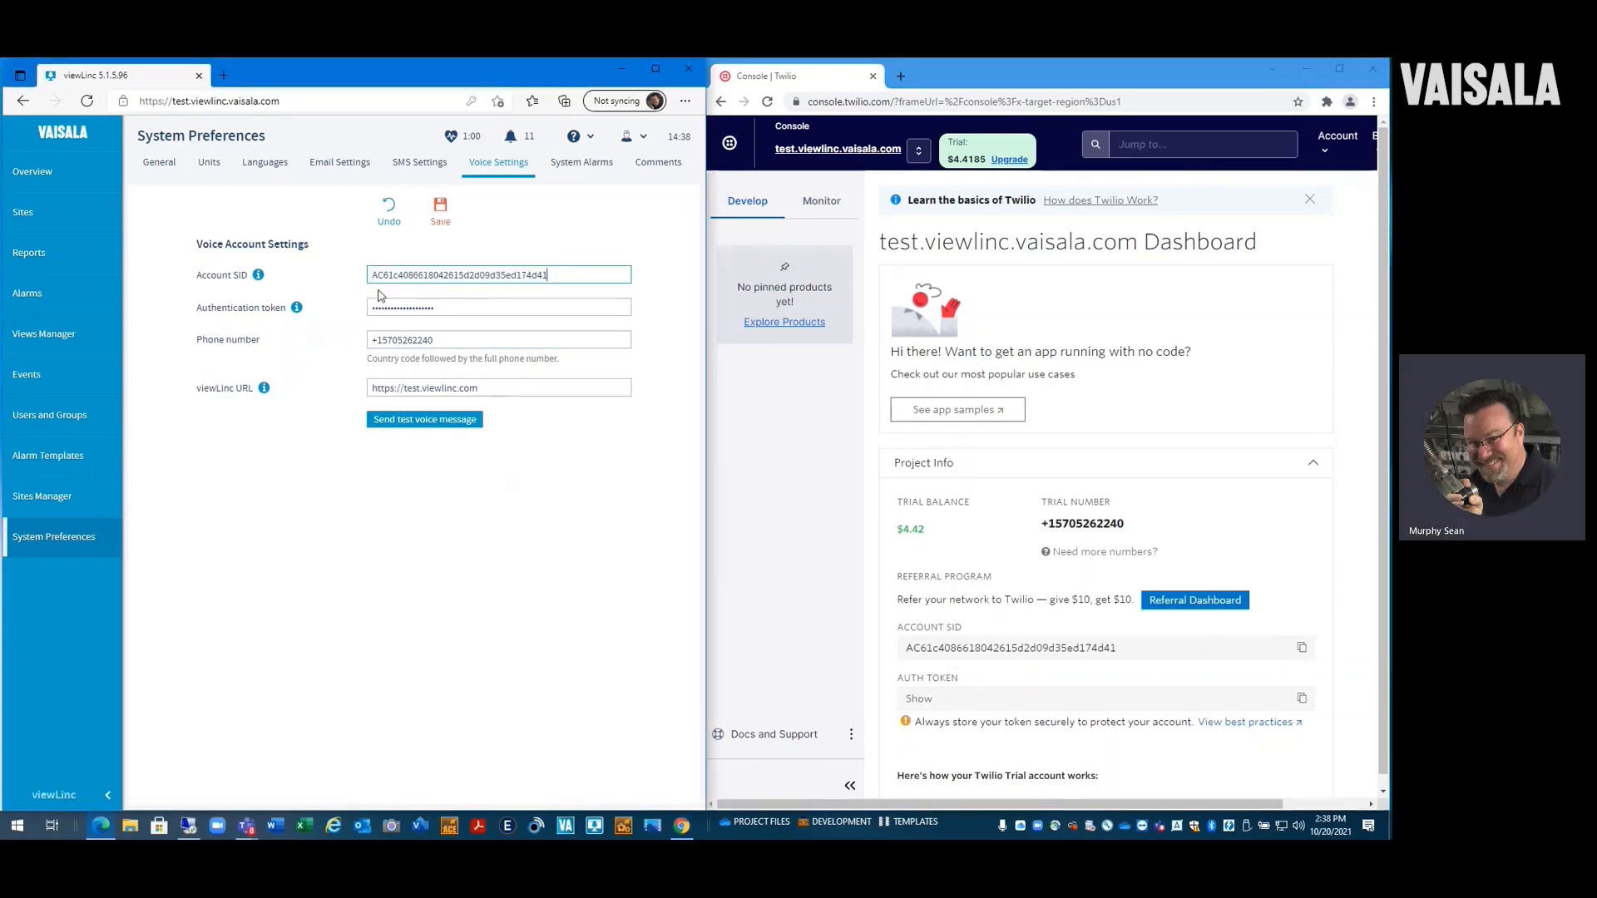
pyautogui.click(1302, 698)
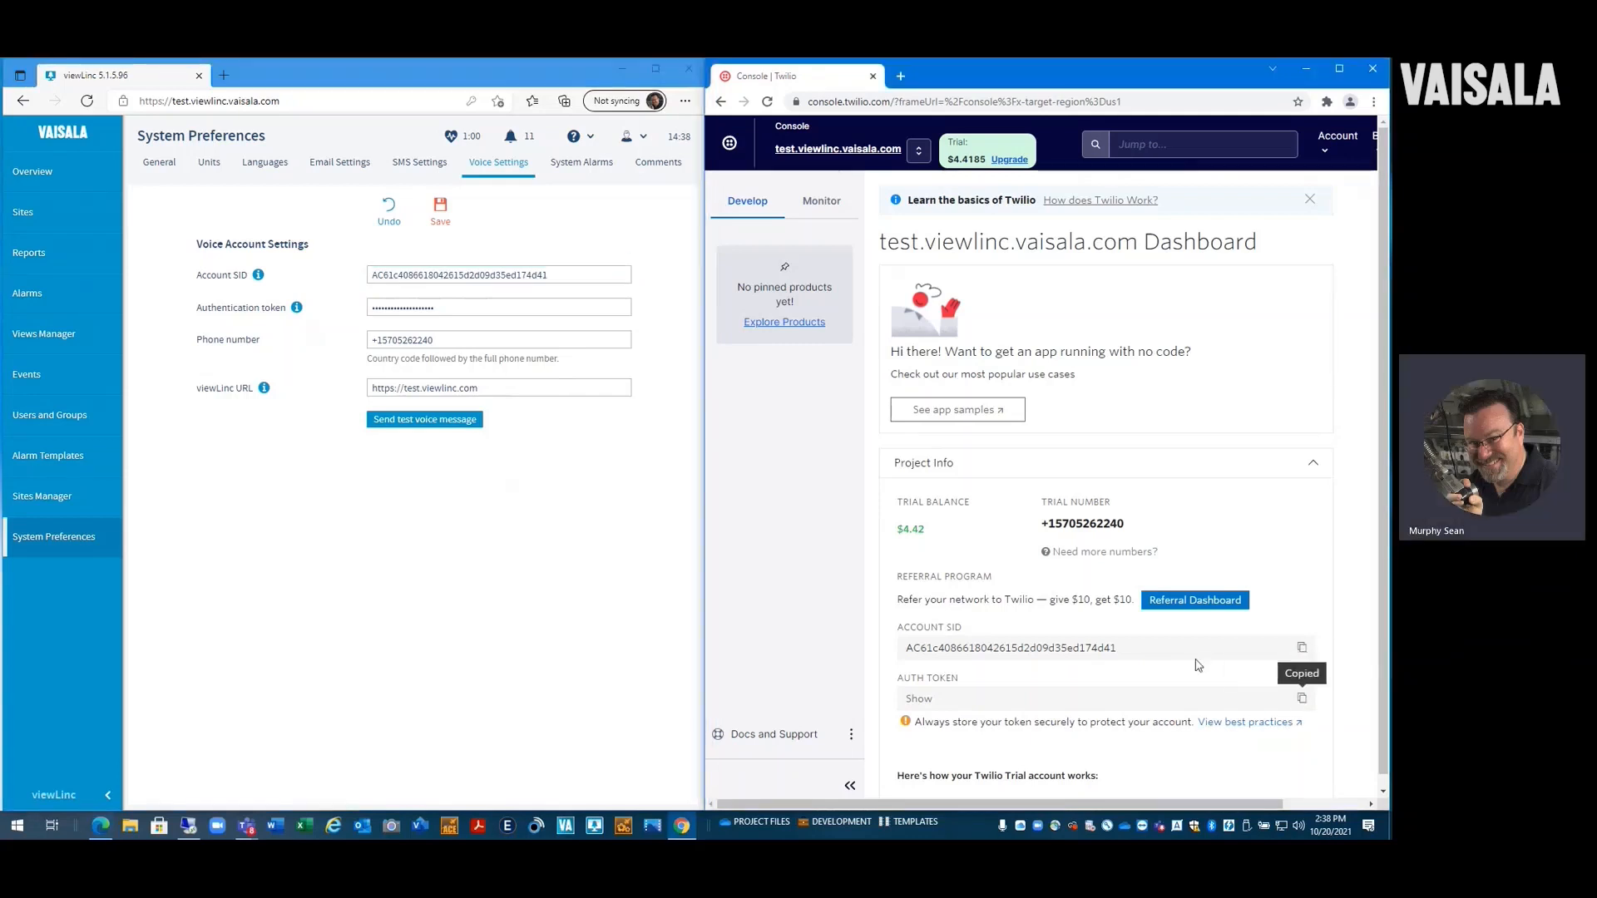
pyautogui.click(468, 312)
pyautogui.moveTo(452, 309); pyautogui.dragTo(372, 307)
pyautogui.hotkey('ctrl', 'v')
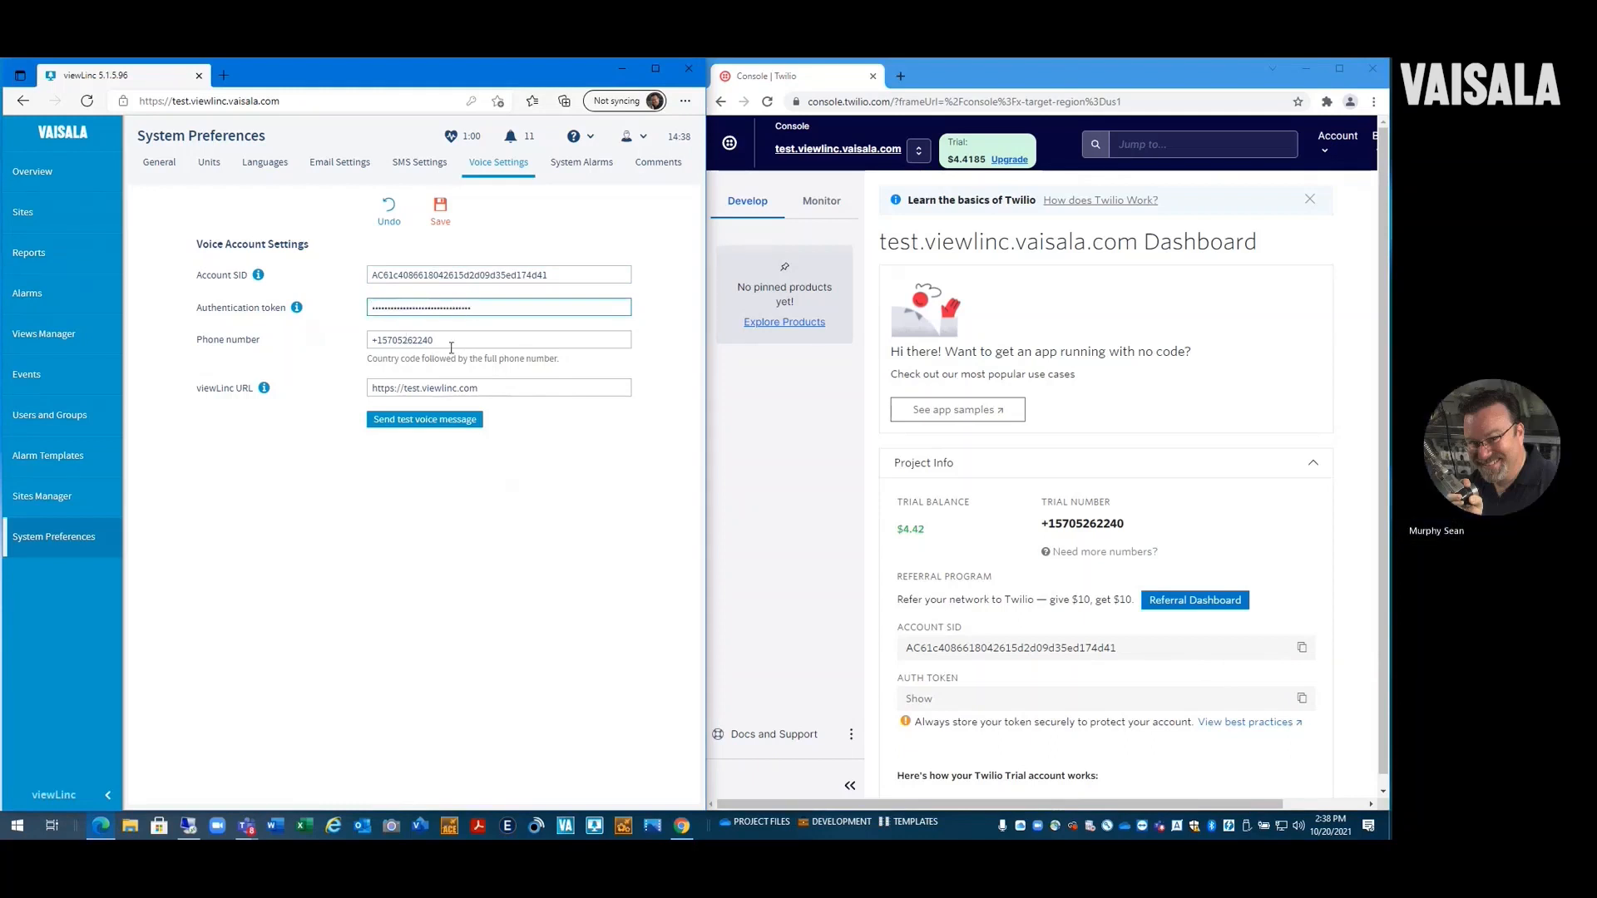
pyautogui.click(487, 388)
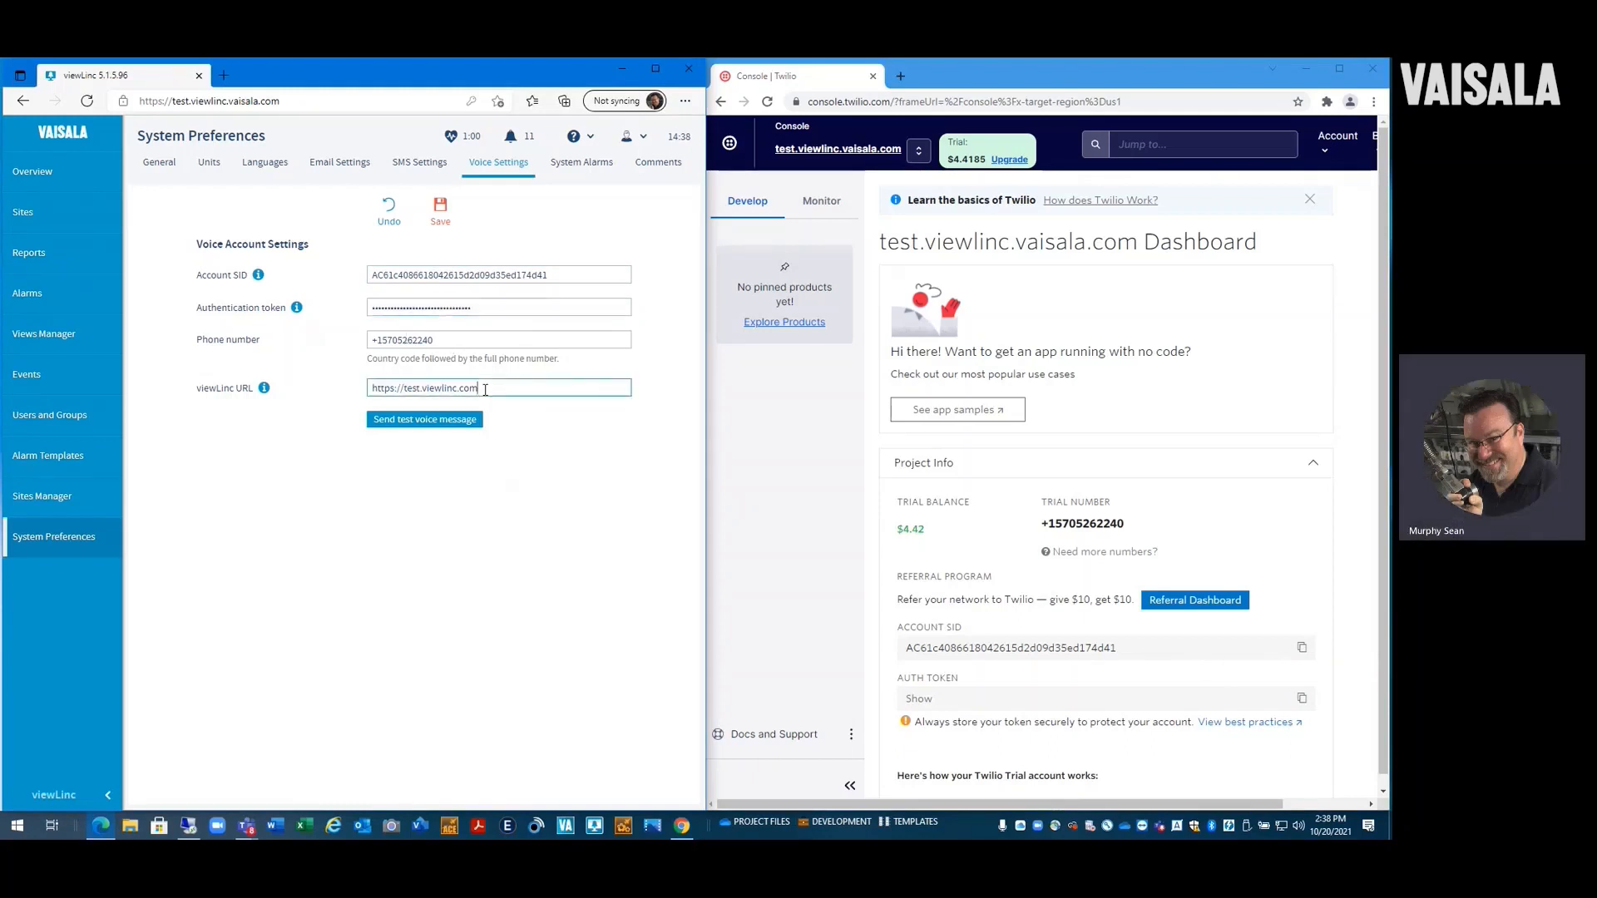
pyautogui.moveTo(479, 389); pyautogui.dragTo(405, 388)
pyautogui.write('test.viewl')
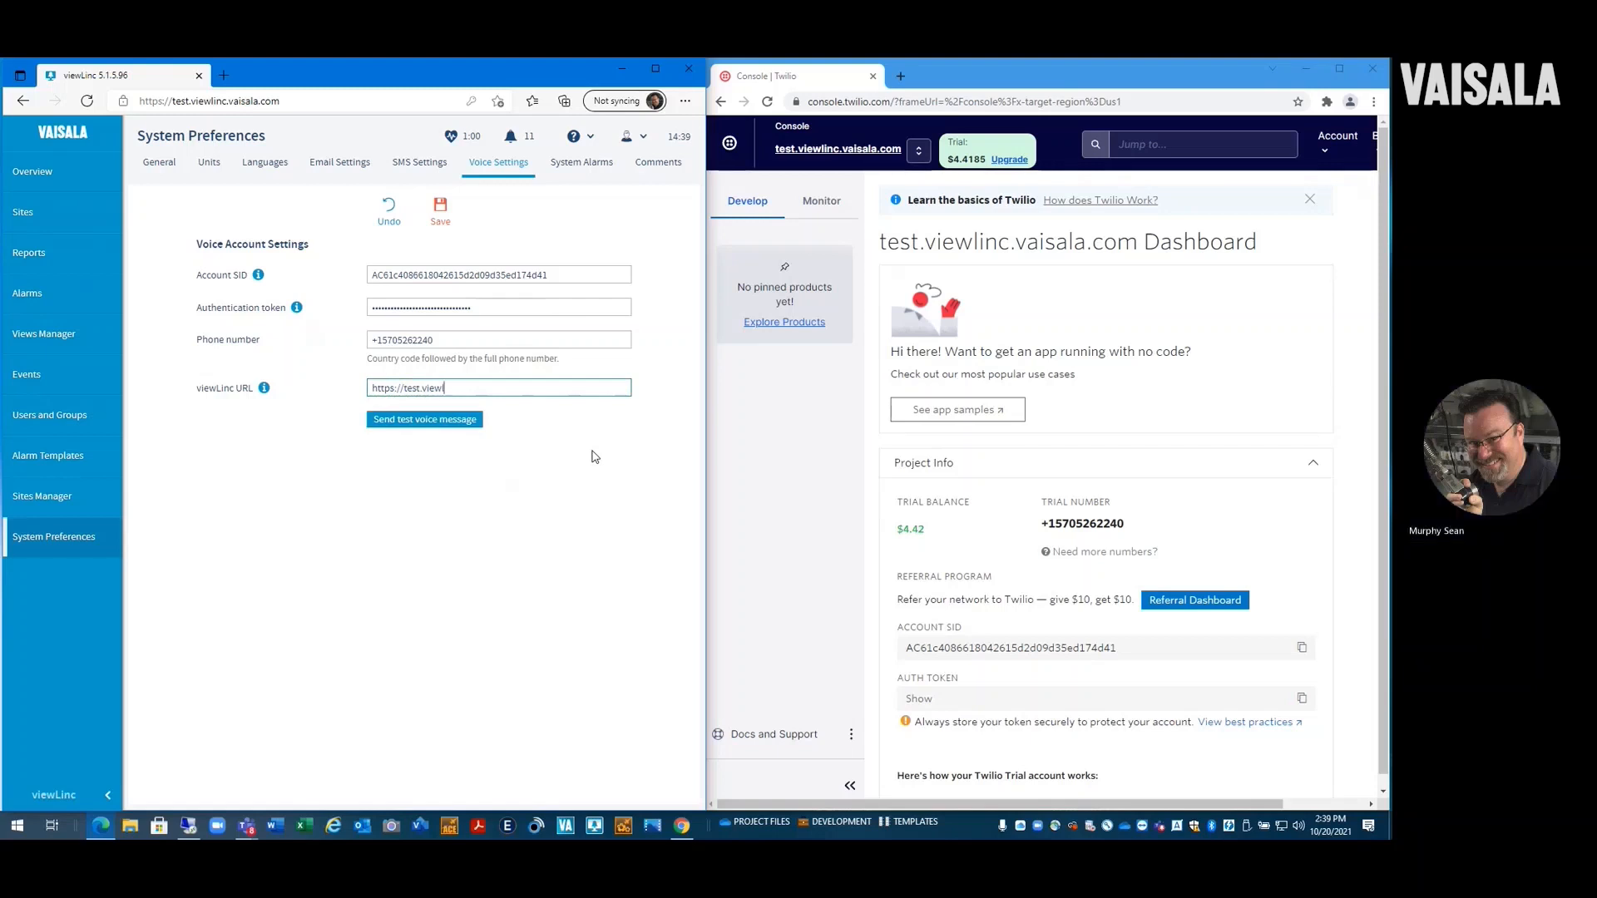
pyautogui.write('inc.vaisala.com')
# Step: Send a test voice message to the saved phone number, acknowledge the test message and save the voice settings
pyautogui.click(443, 428)
pyautogui.click(408, 466)
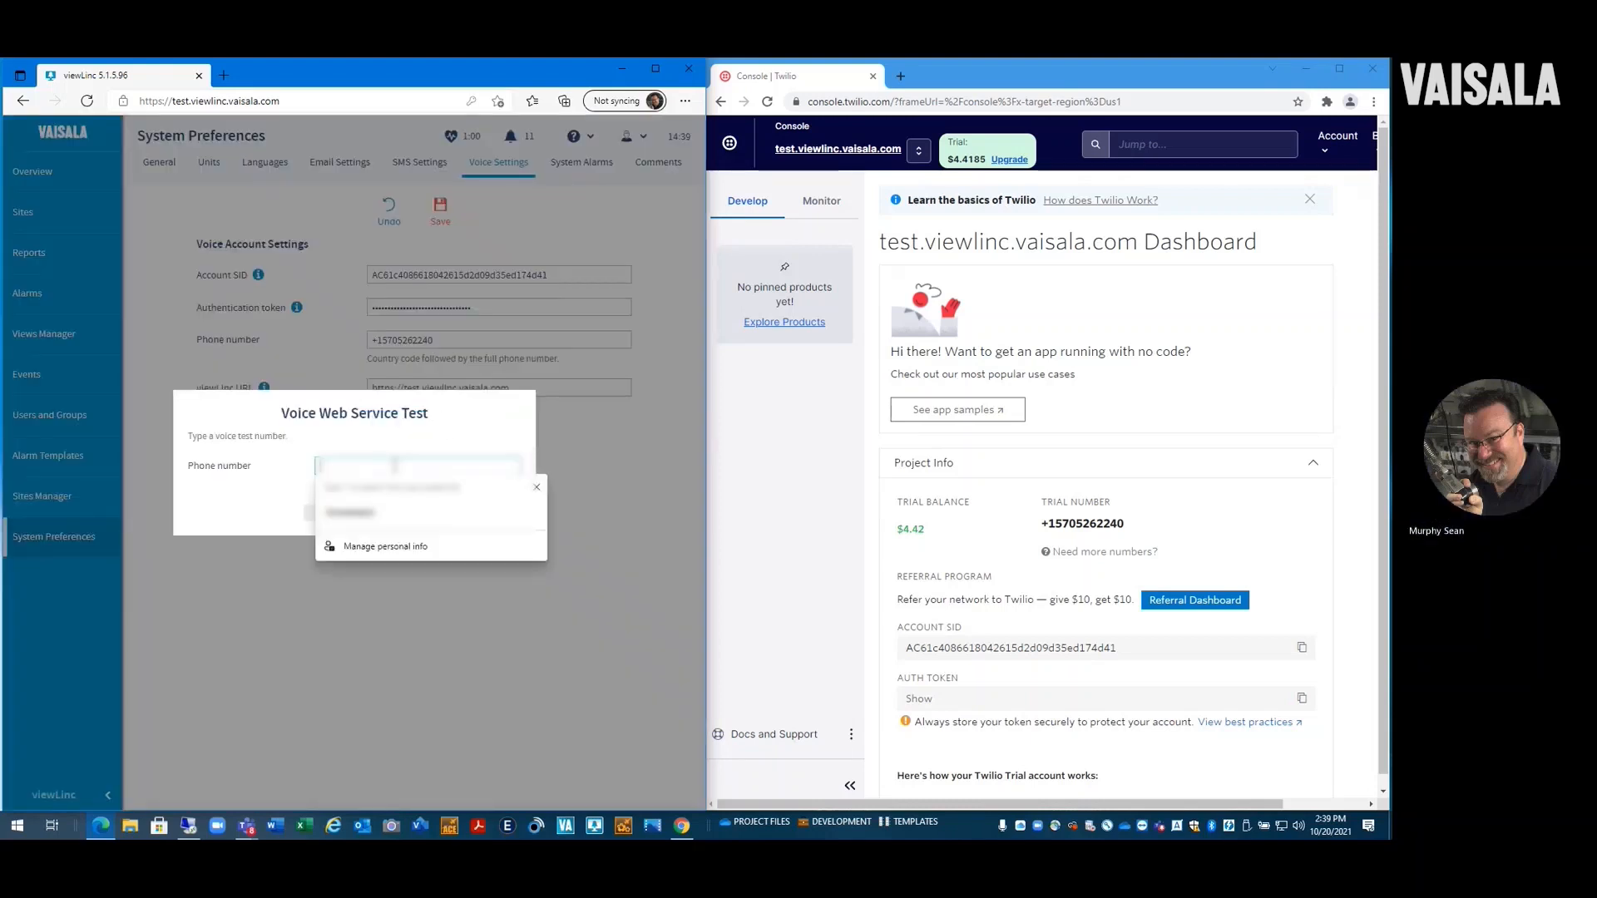
pyautogui.click(375, 521)
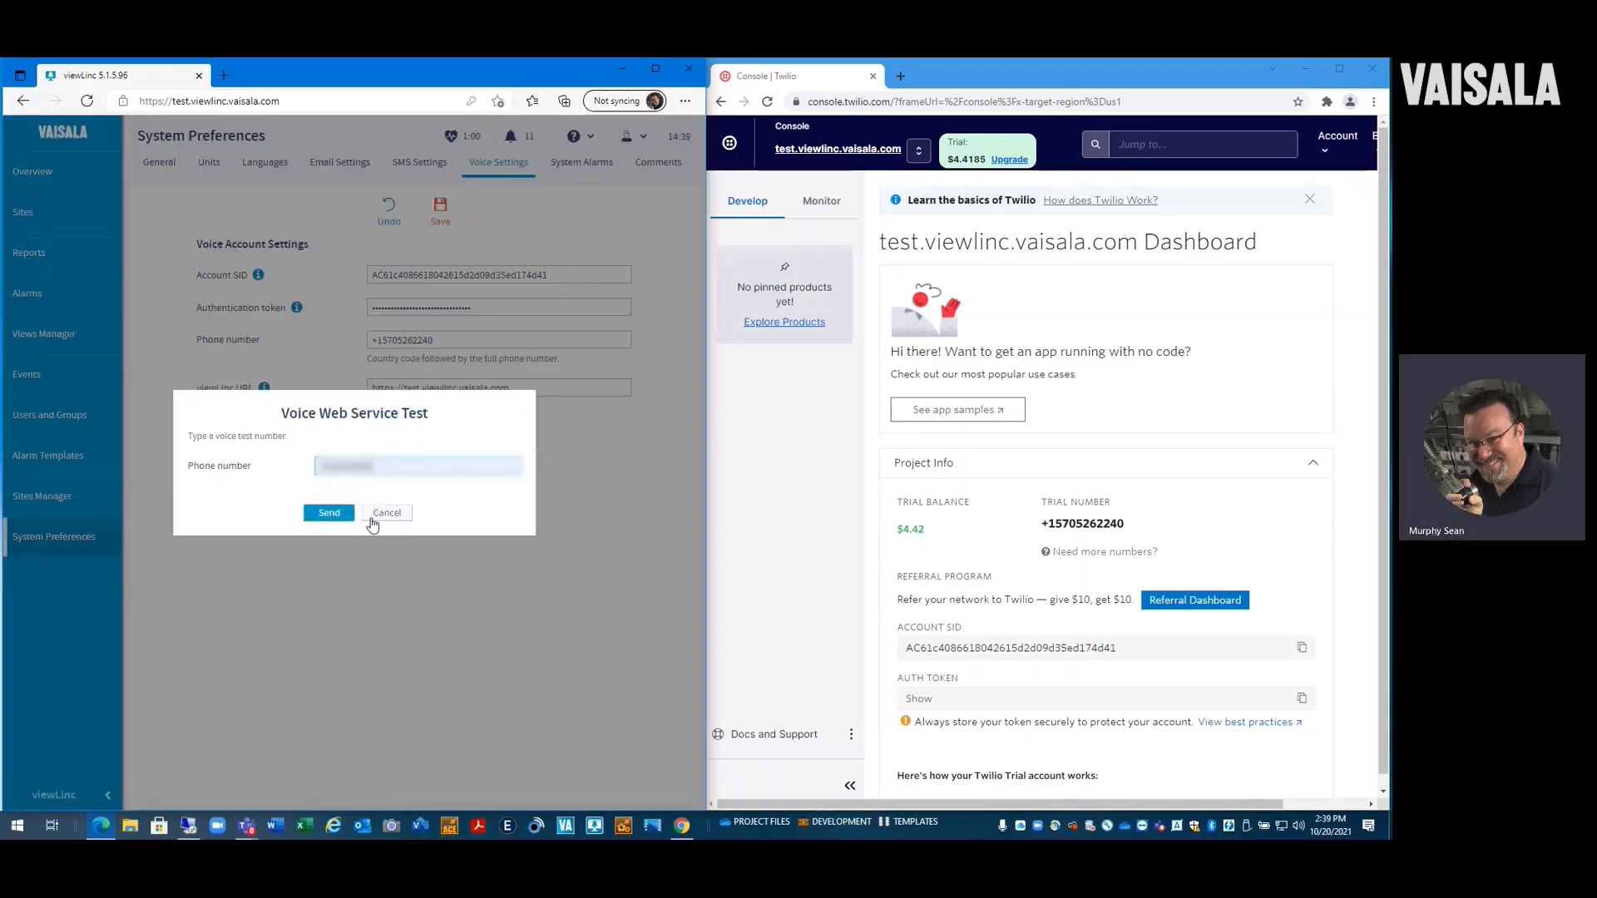
pyautogui.click(329, 517)
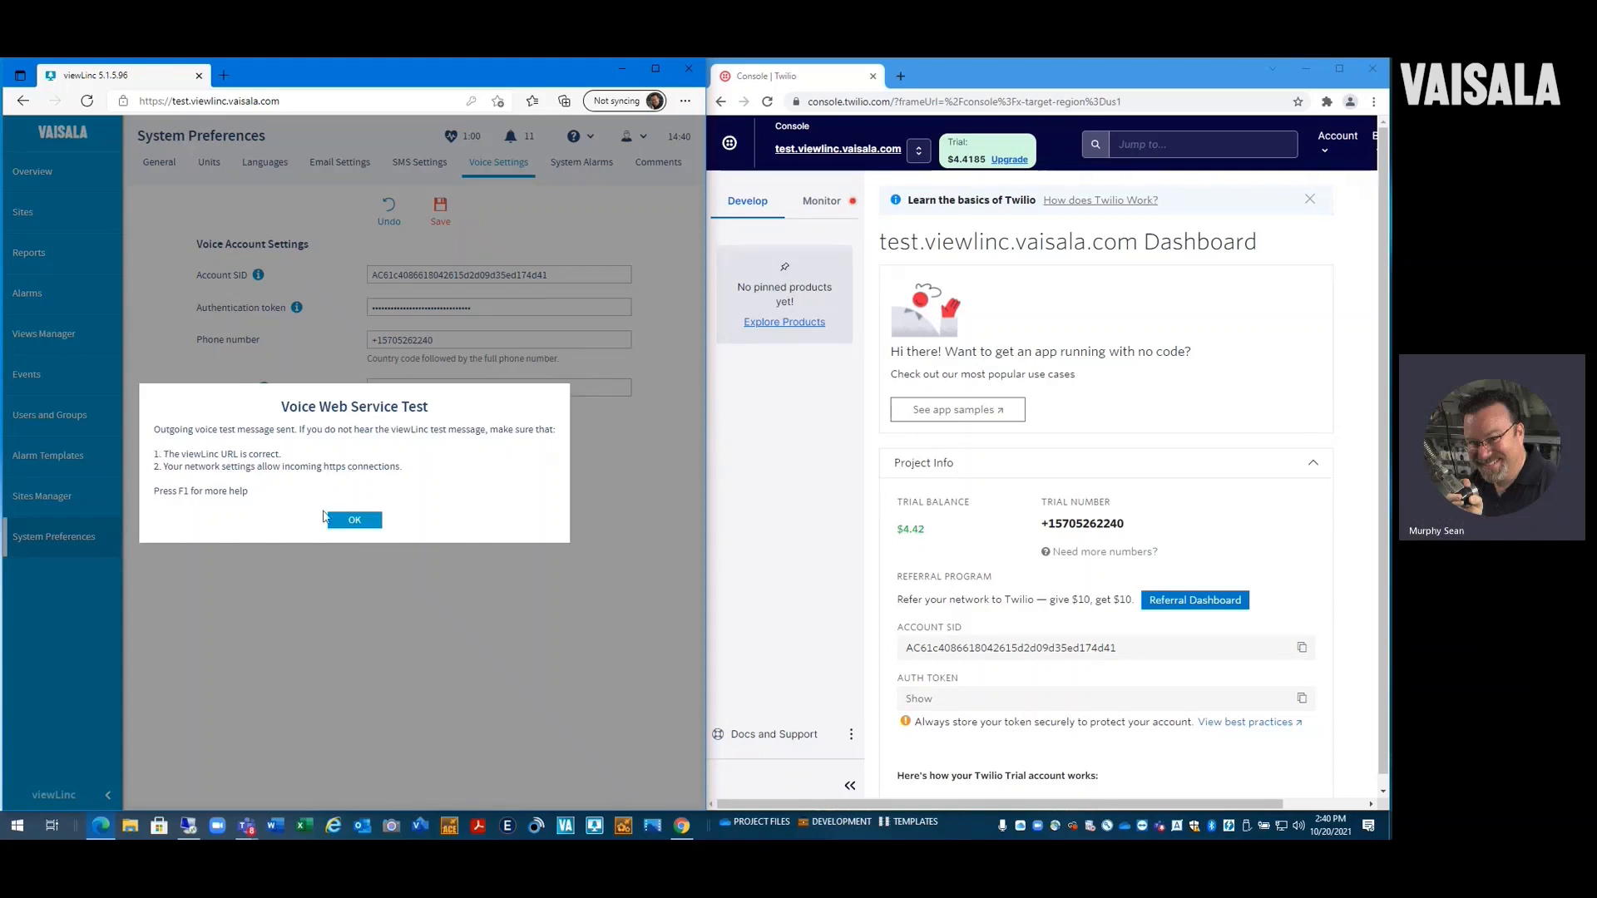
pyautogui.click(354, 521)
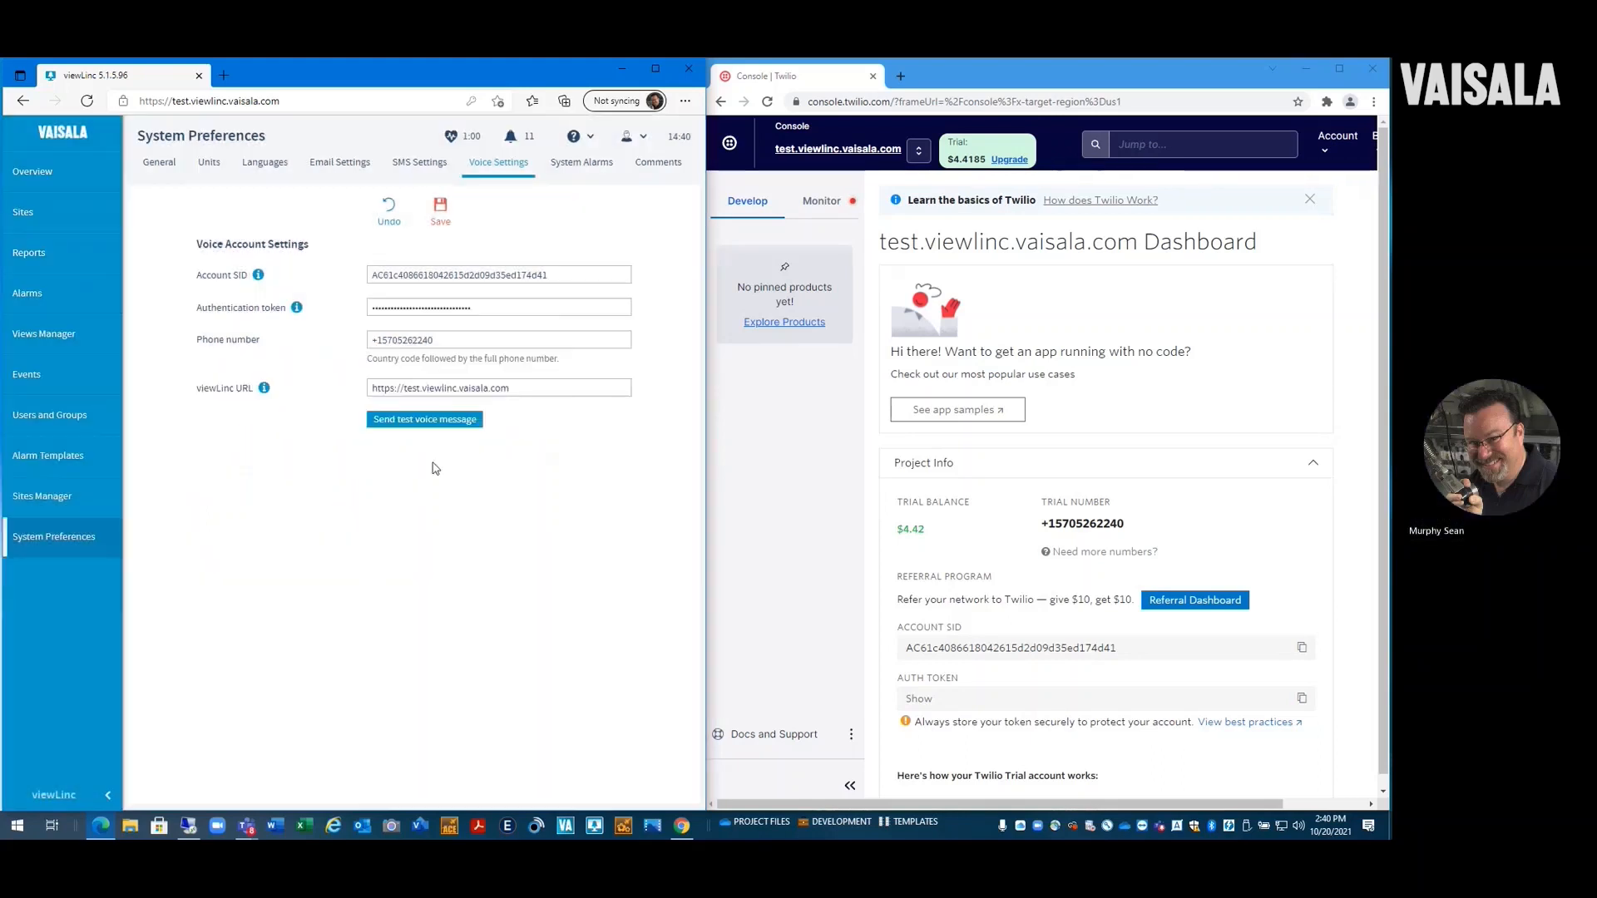
pyautogui.click(448, 222)
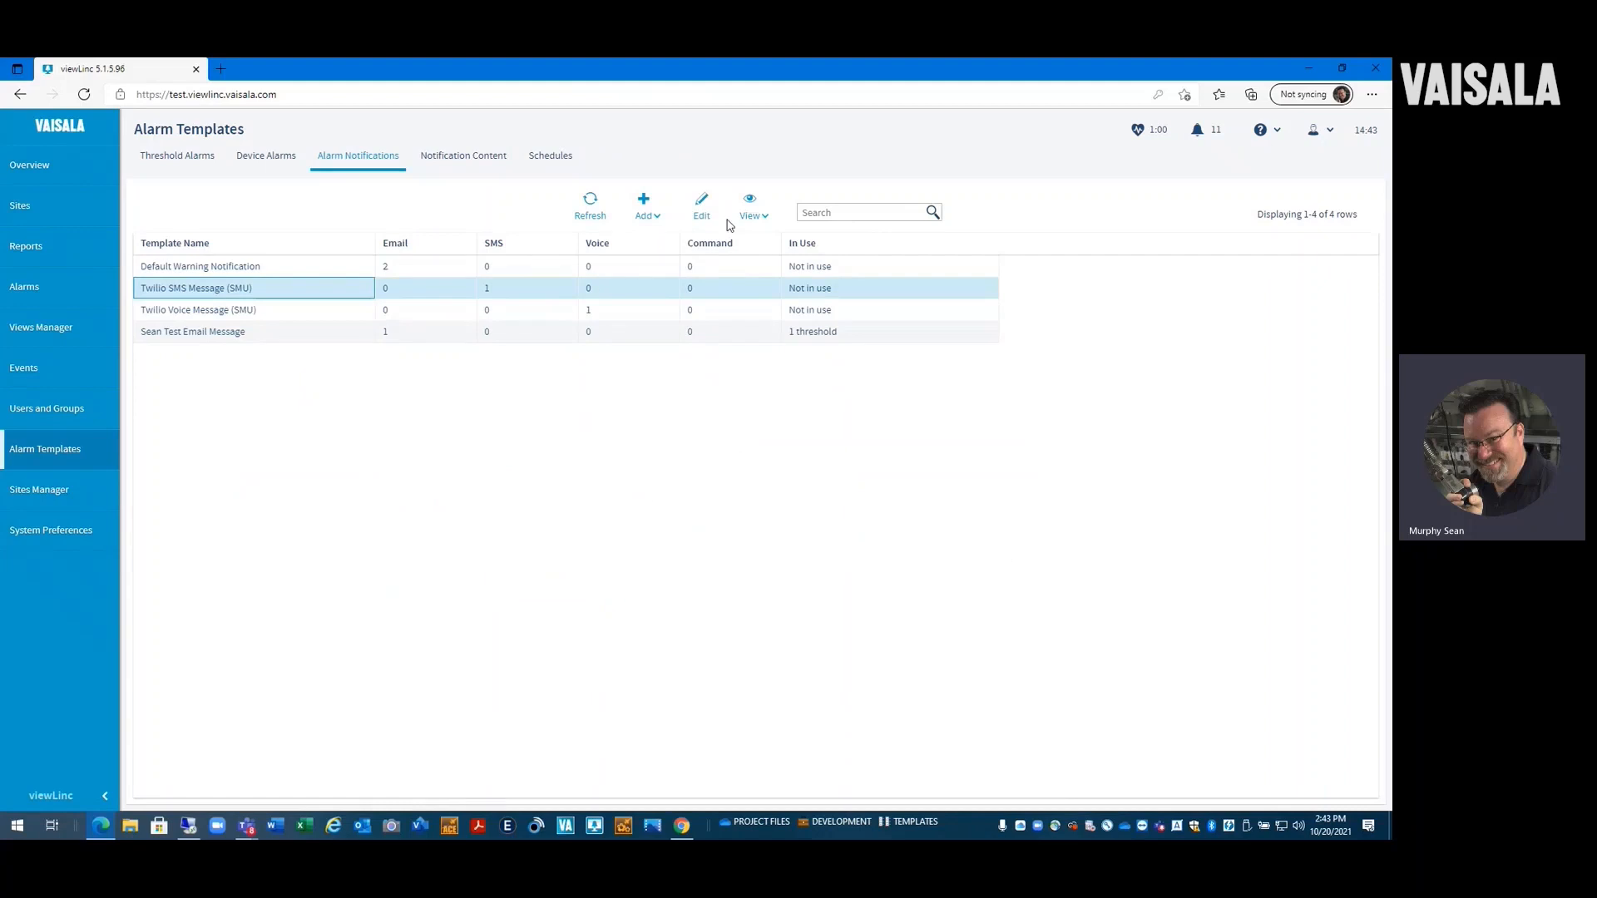
# Step: Start a new alarm notification template named with the recipient's first name followed by "Test Alarm"
pyautogui.click(645, 224)
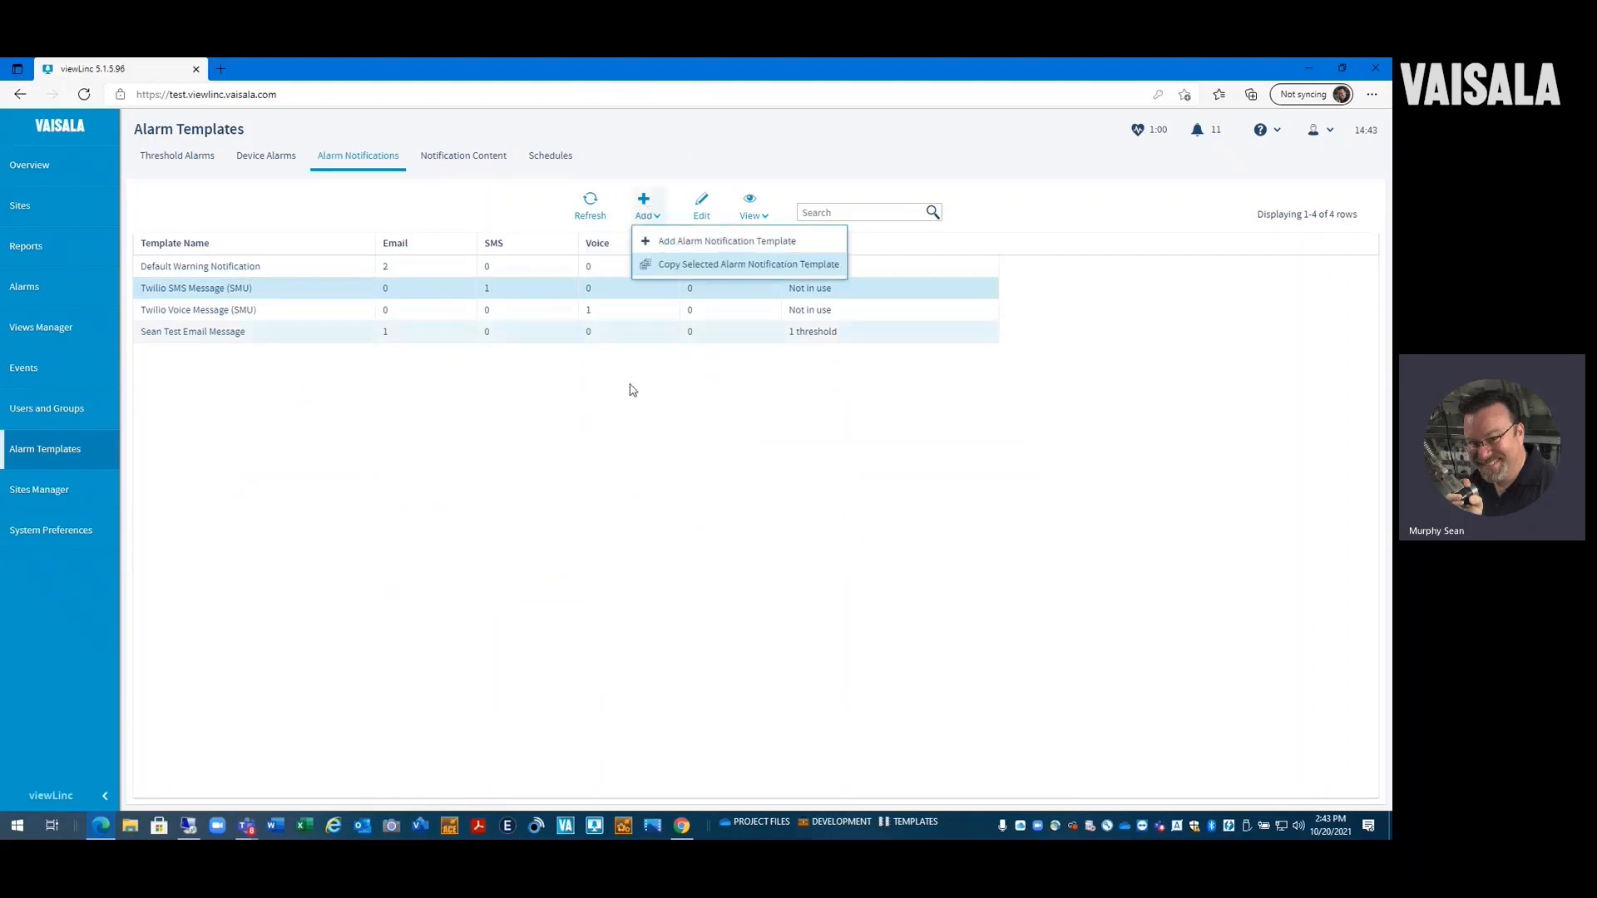
pyautogui.click(672, 248)
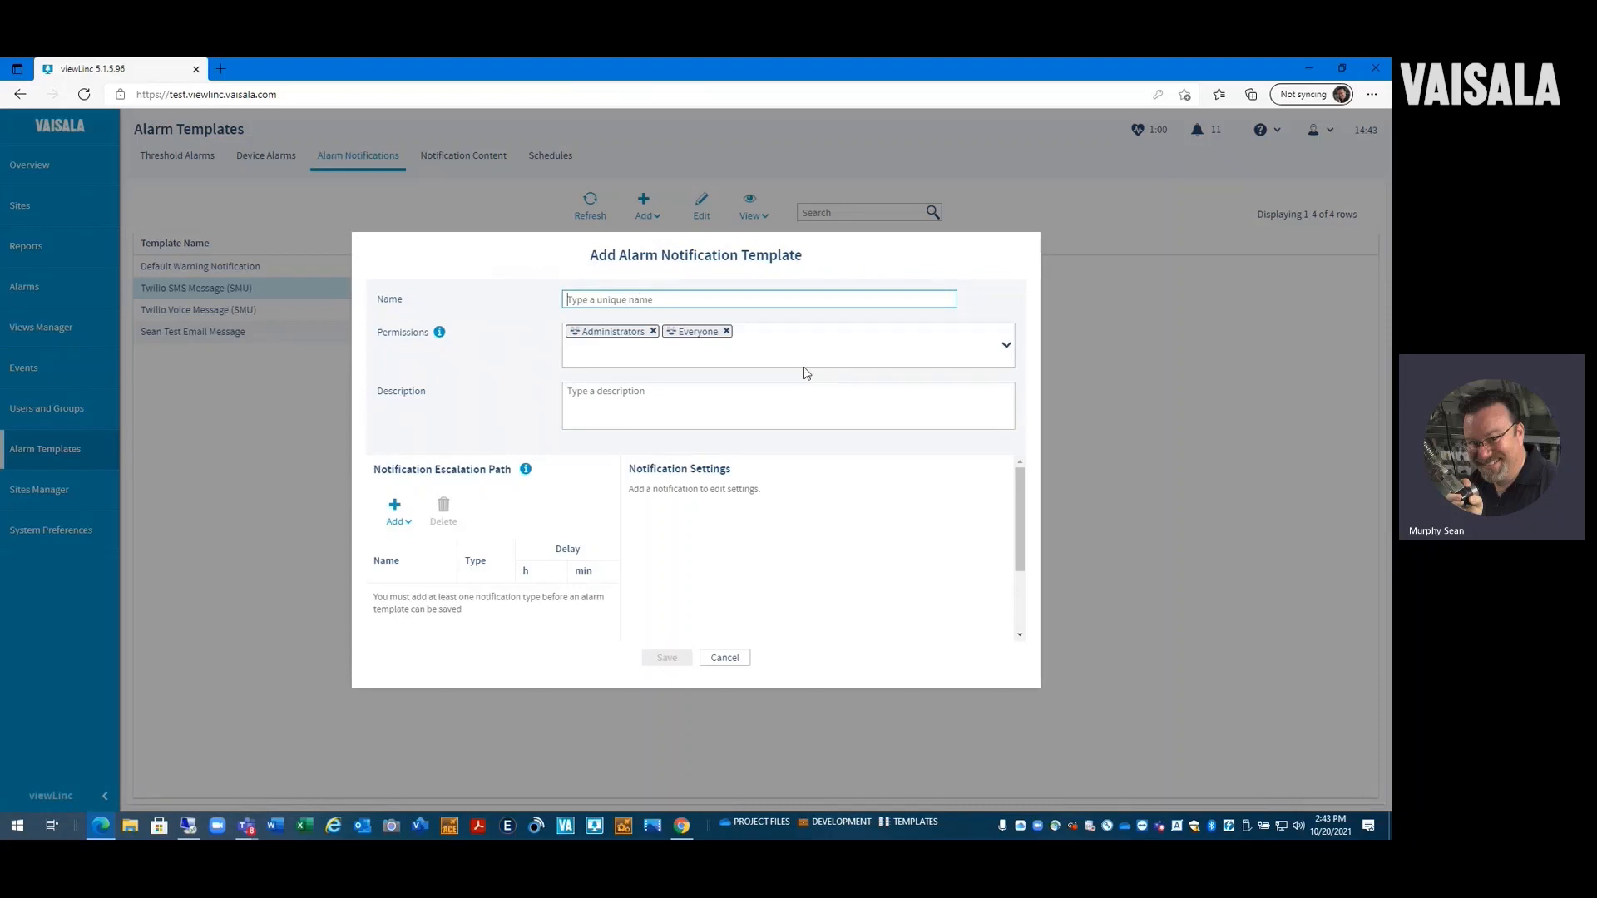
pyautogui.write('Sean Test Alarm')
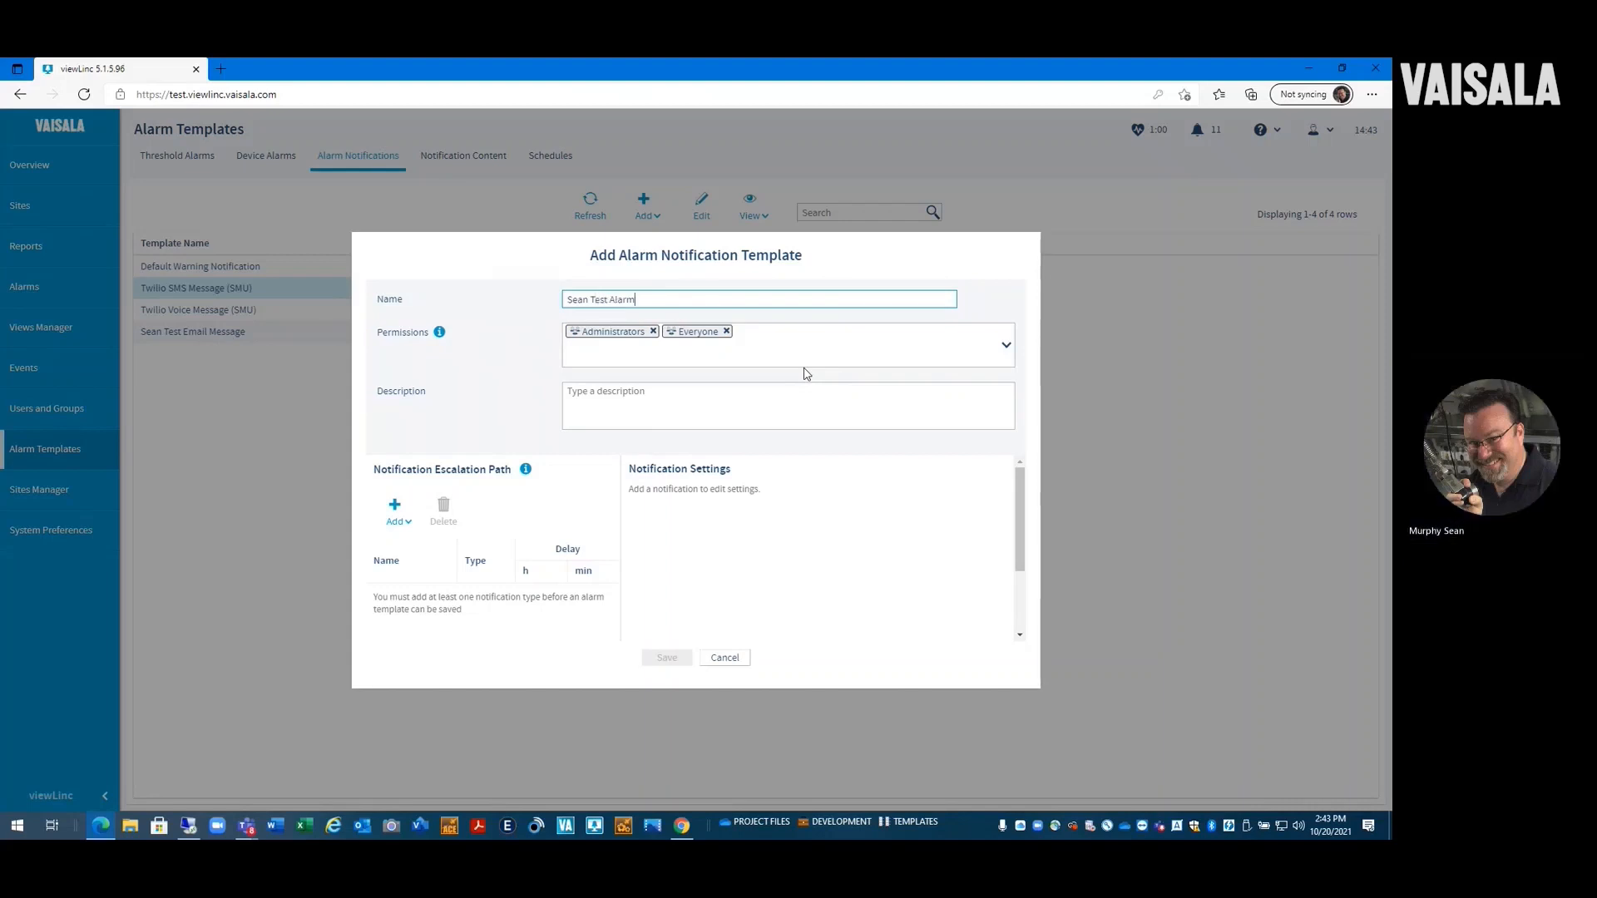
pyautogui.click(649, 396)
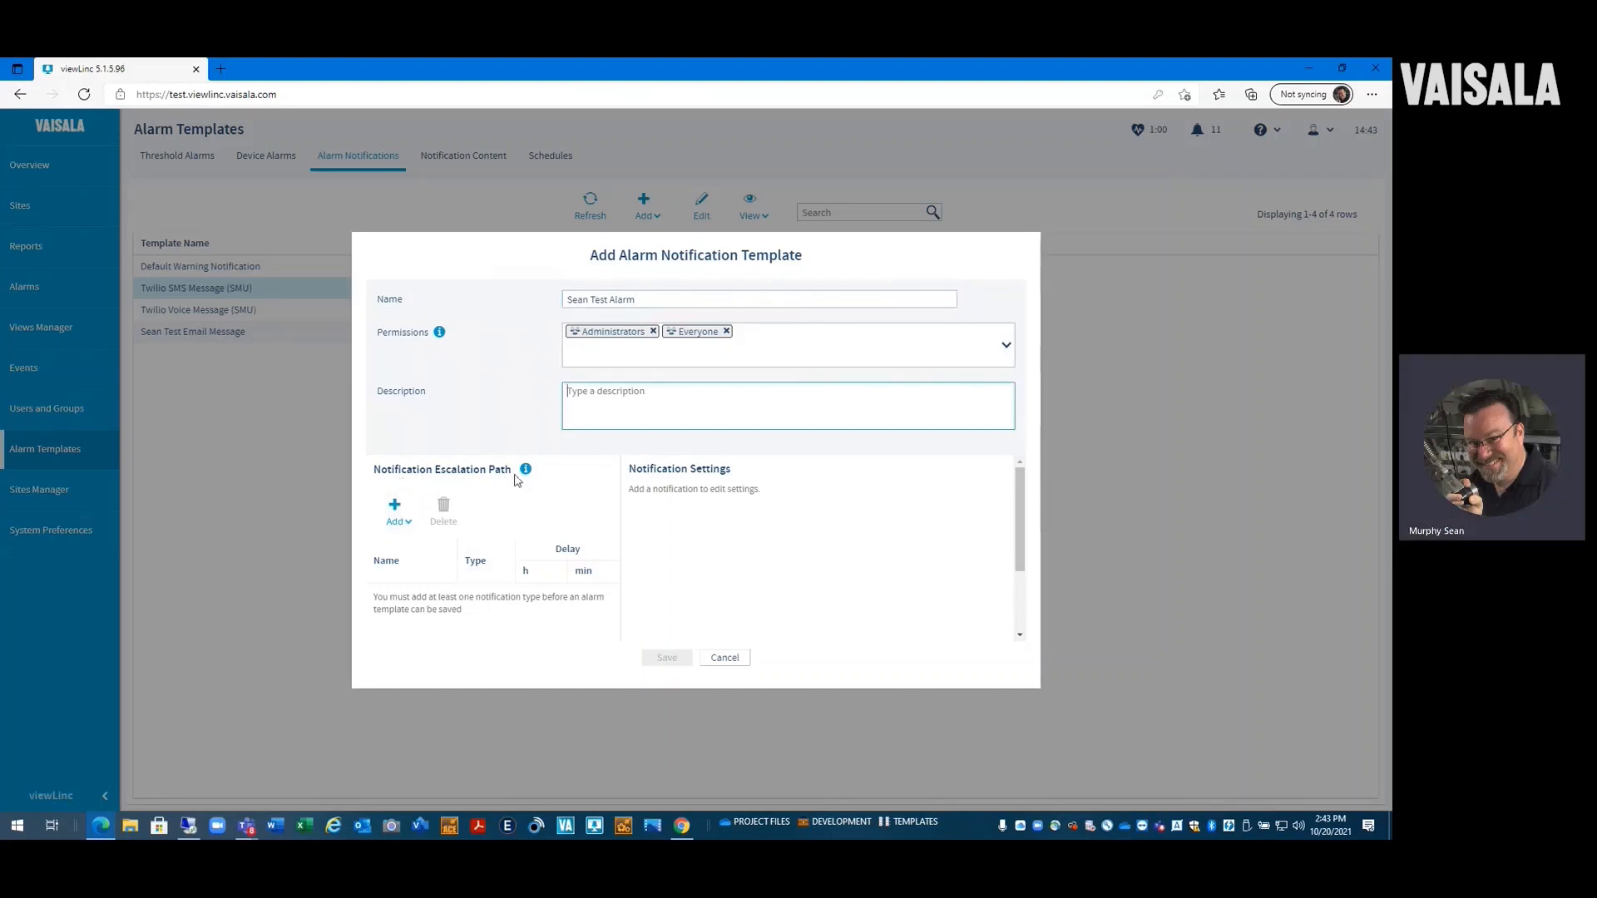
# Step: Add an email notification named "Email test" to the template's notification escalation path
pyautogui.click(396, 516)
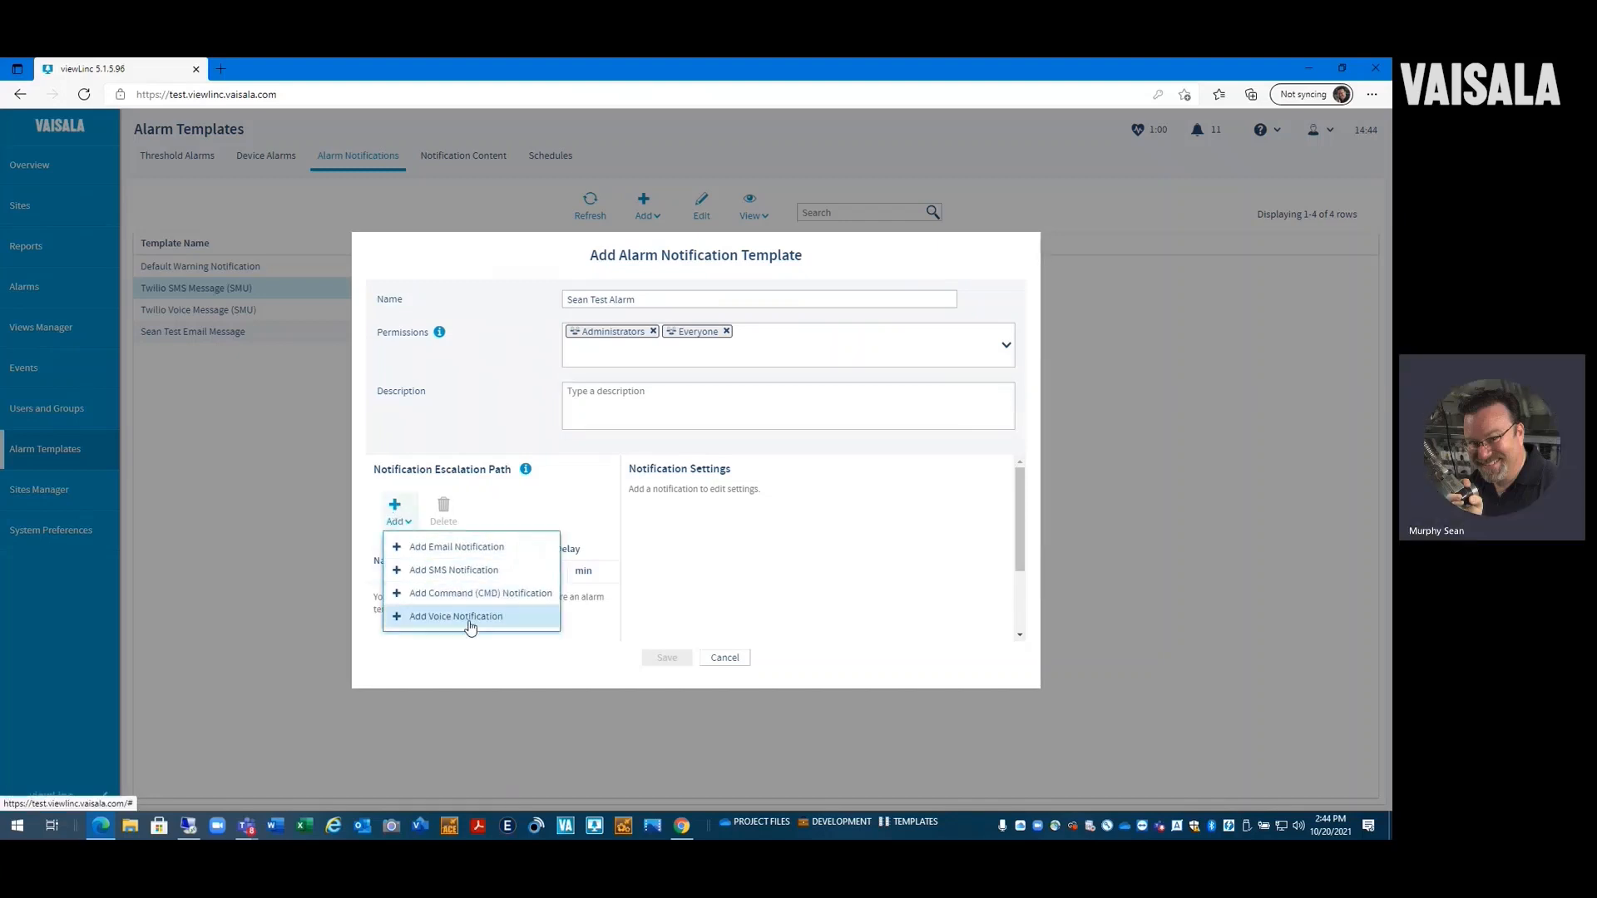
pyautogui.click(418, 549)
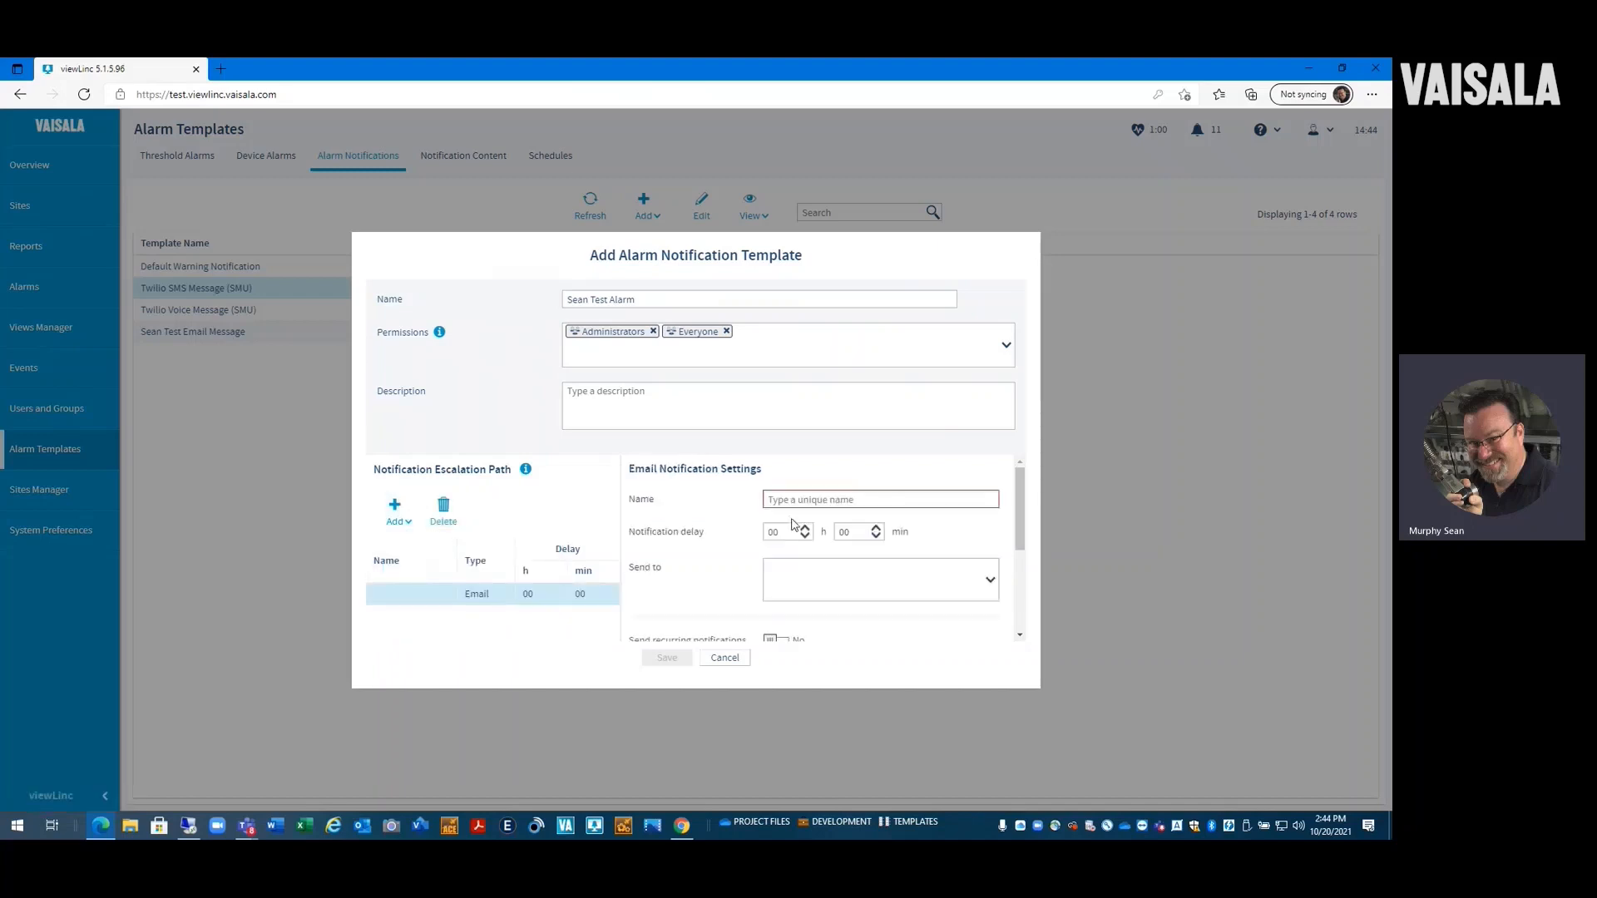
pyautogui.write('Eam')
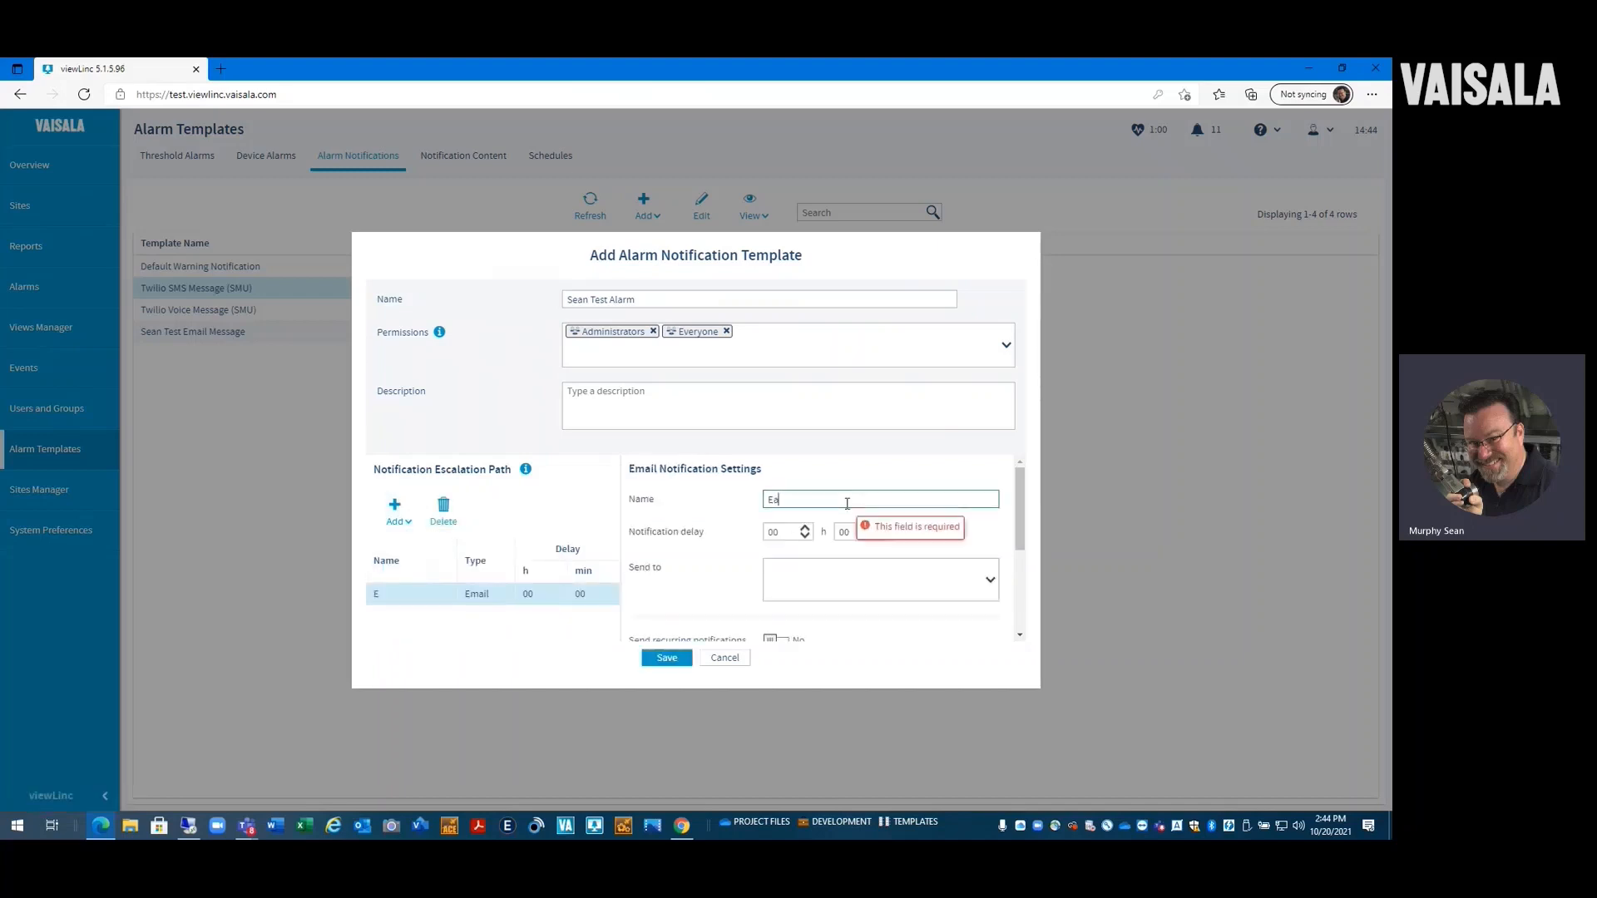
pyautogui.press('BackSpace')
pyautogui.press('BackSpace')
pyautogui.write('mail test')
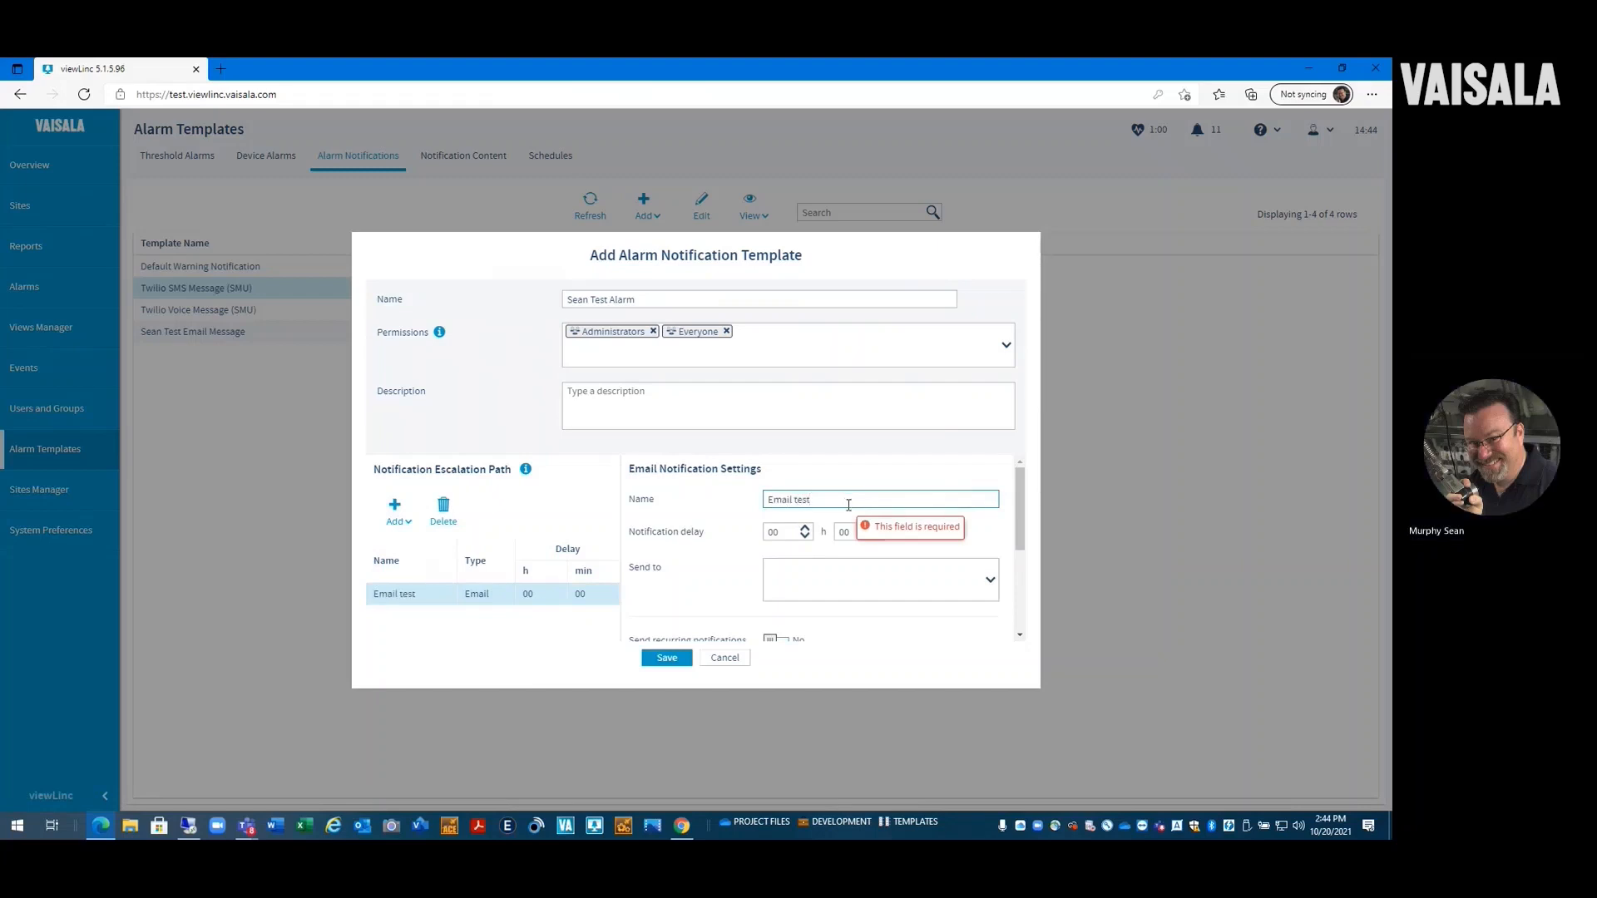
# Step: Set the smu user as recipient of the email notification and review its recurring and acknowledgement options
pyautogui.click(828, 589)
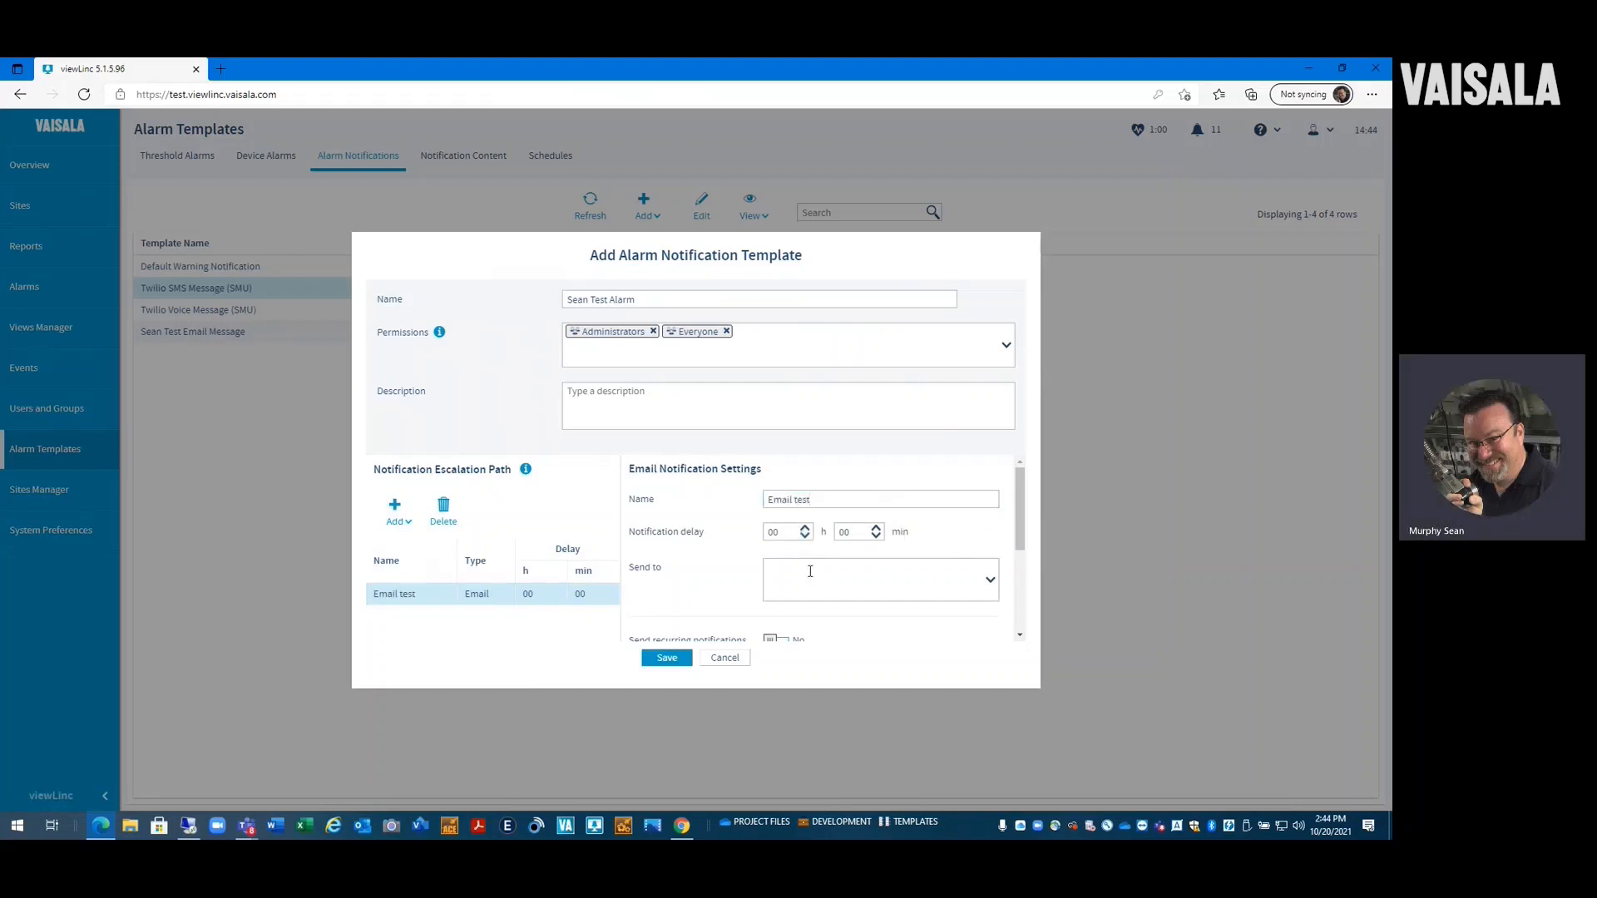
pyautogui.click(991, 582)
pyautogui.click(990, 583)
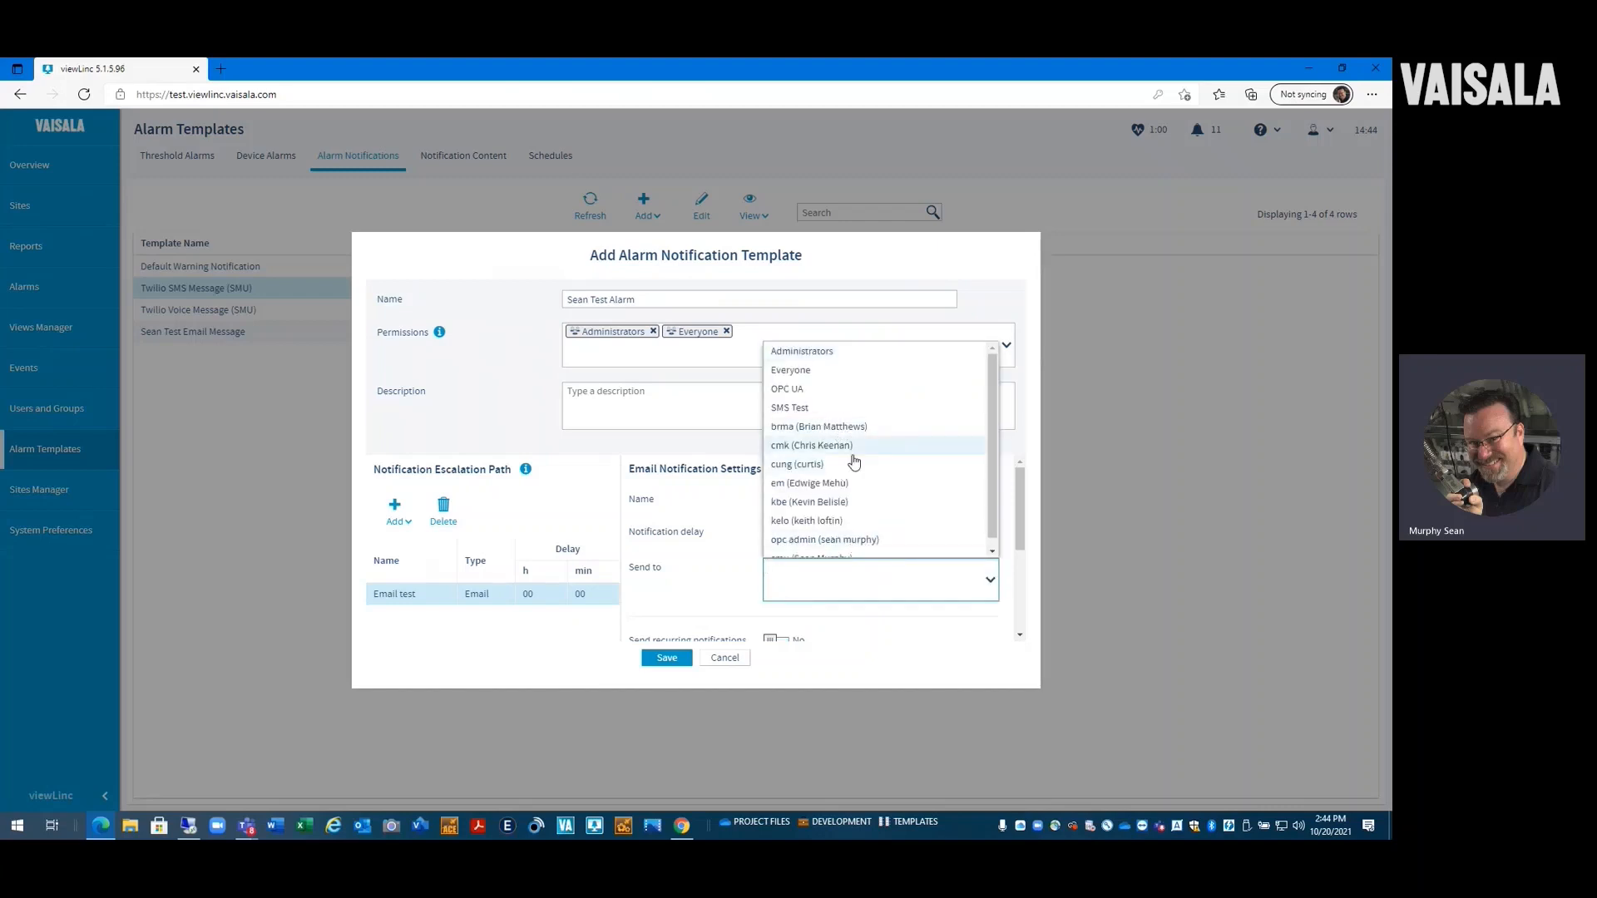
pyautogui.scroll(-1, 859, 533)
pyautogui.click(830, 550)
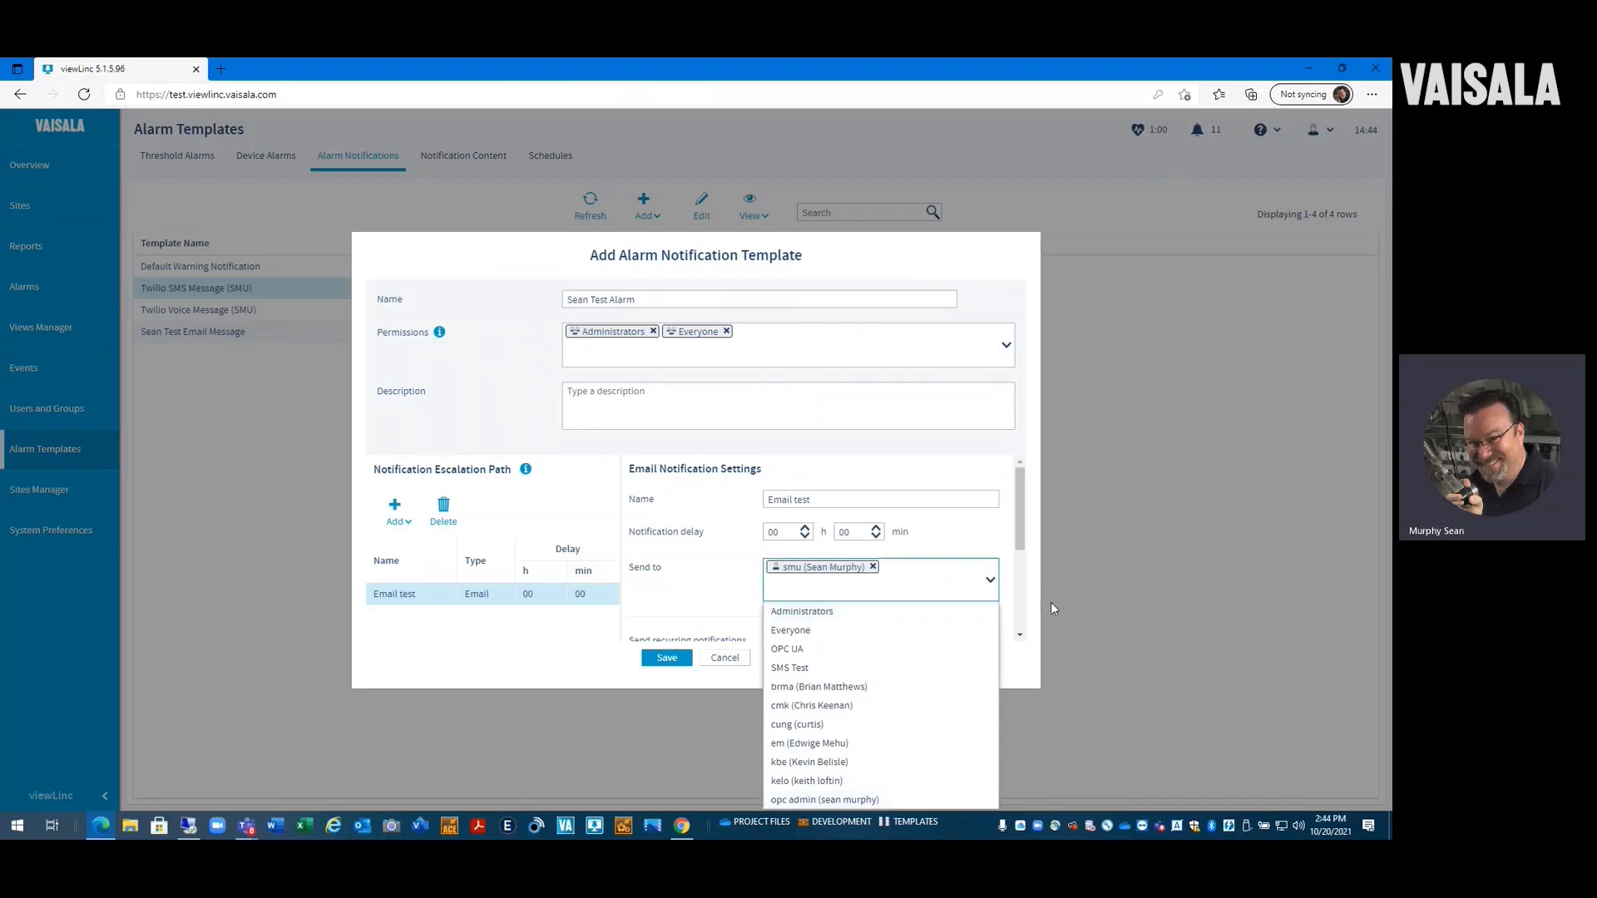
pyautogui.scroll(-3, 1028, 605)
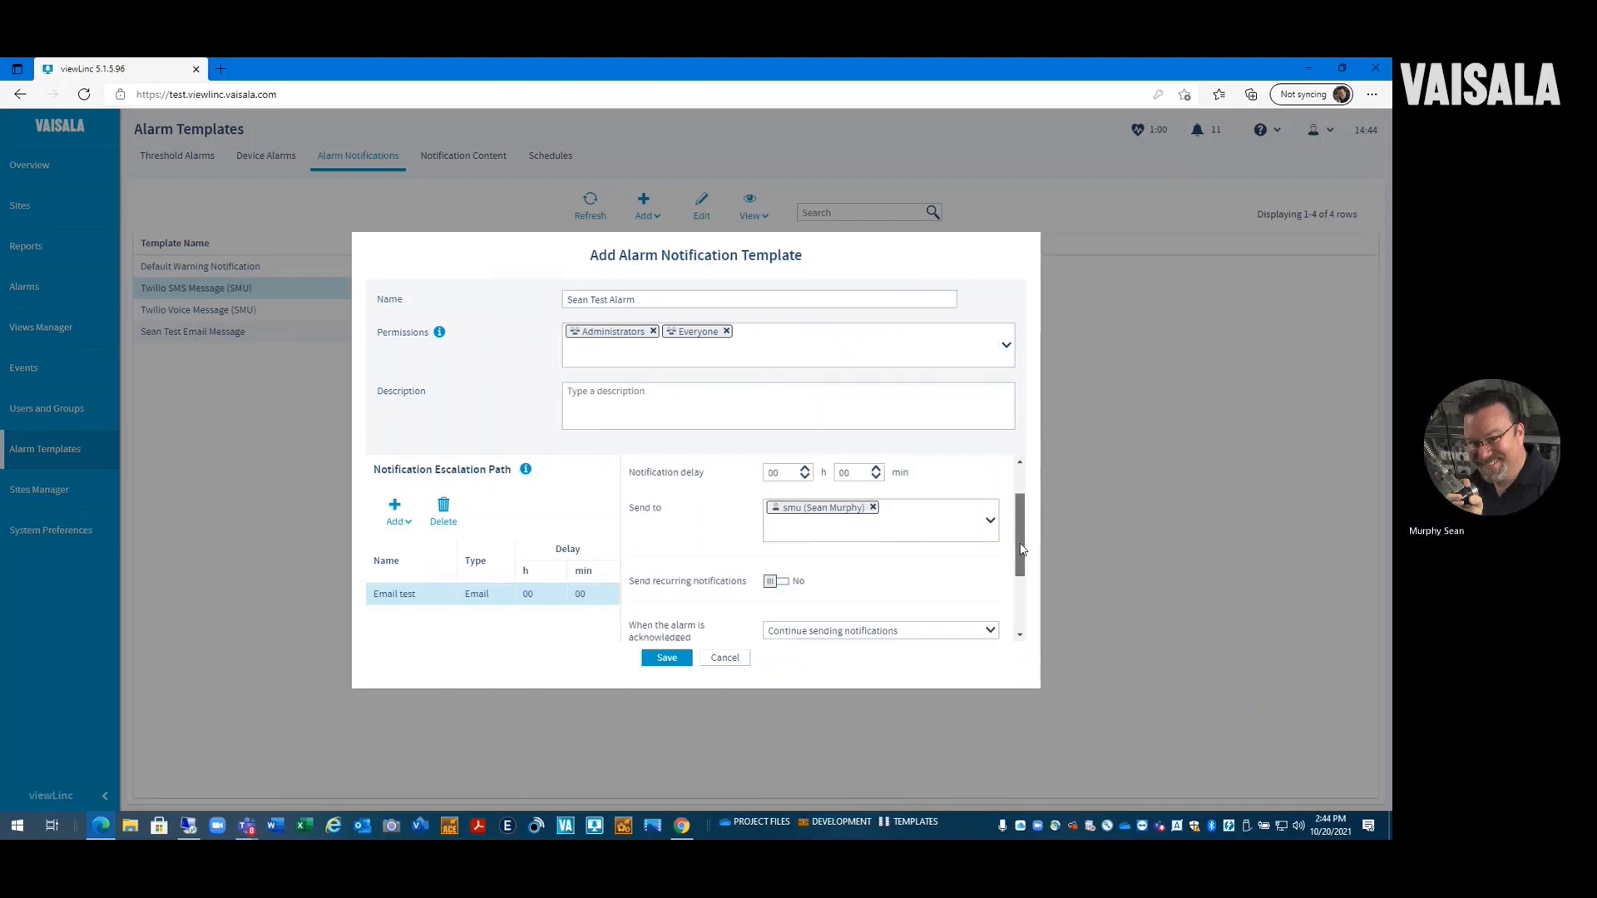
pyautogui.moveTo(1023, 573); pyautogui.dragTo(1022, 601)
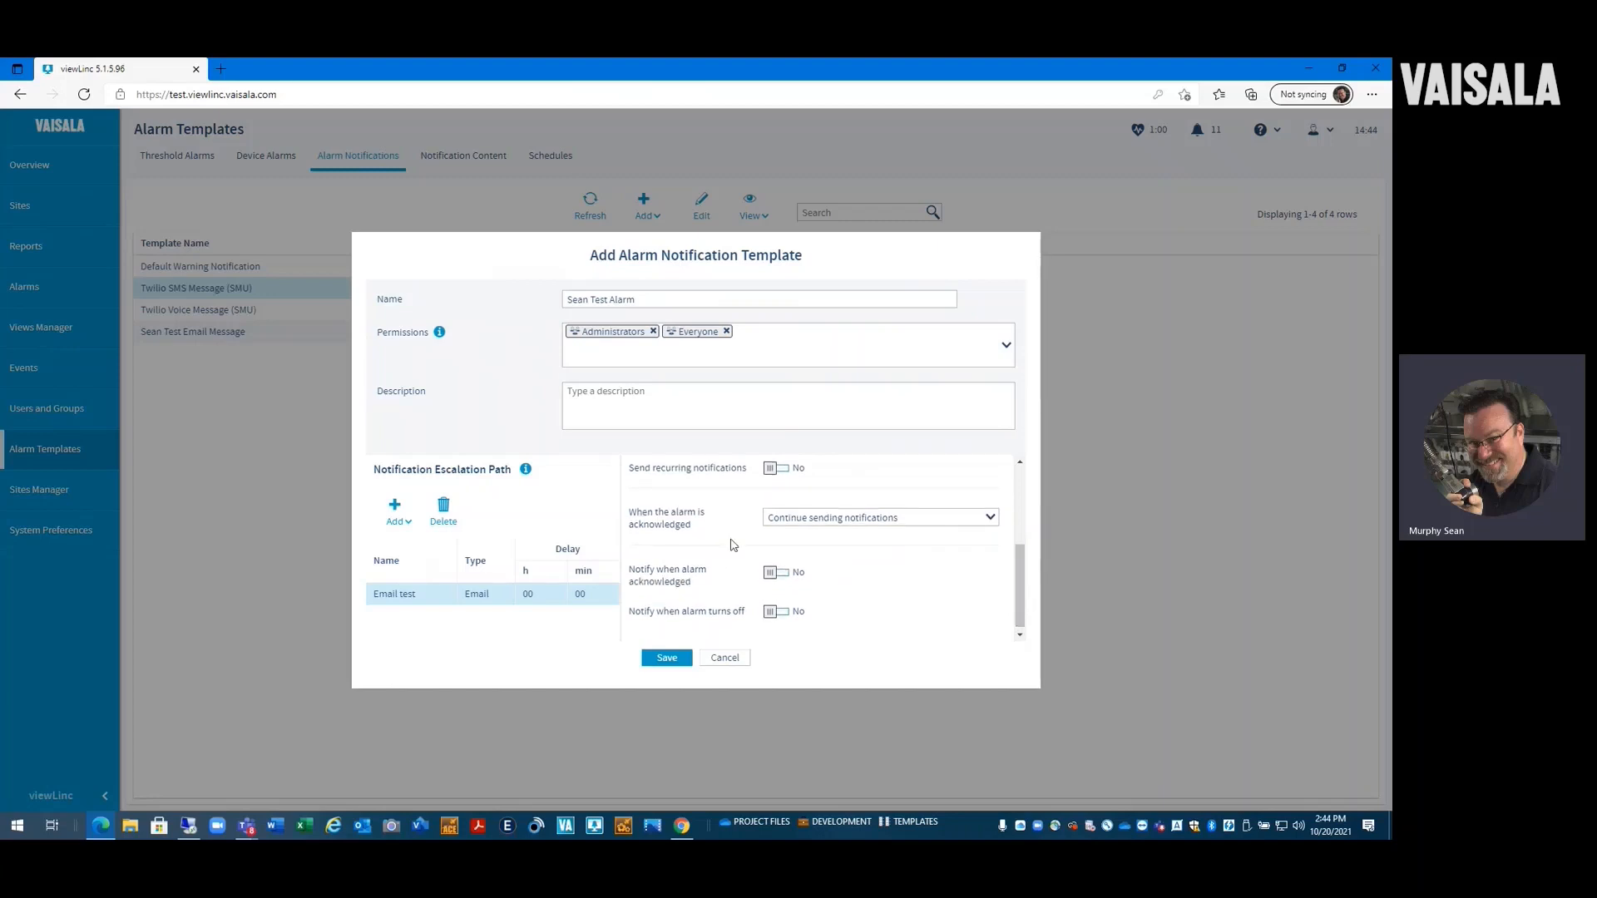
pyautogui.scroll(-1, 726, 566)
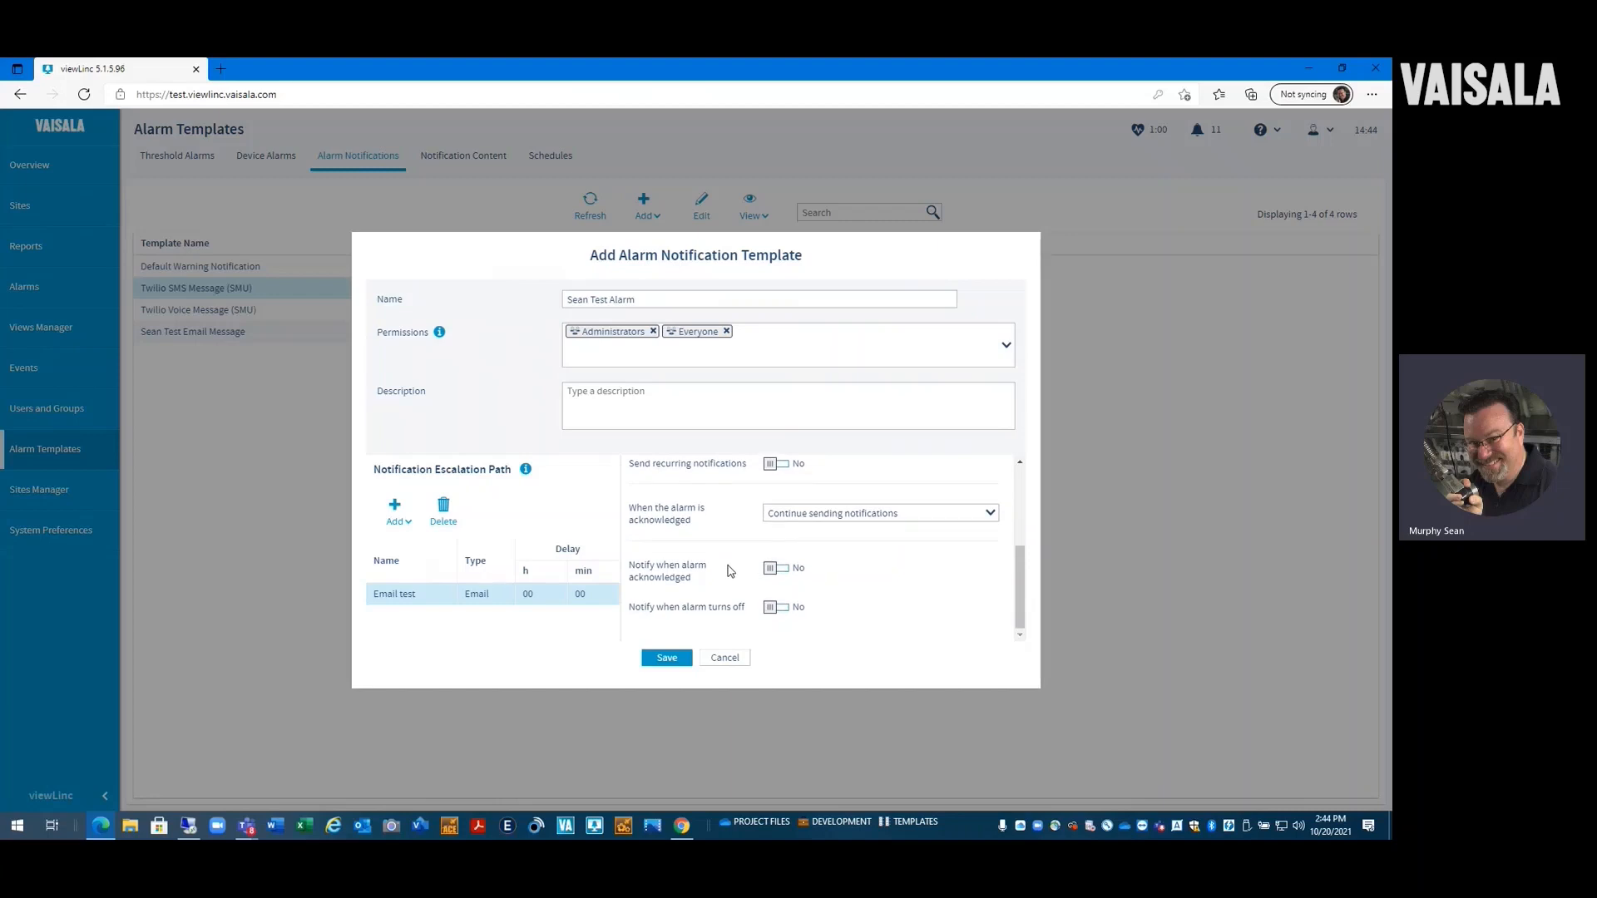
pyautogui.moveTo(1019, 587); pyautogui.dragTo(1011, 478)
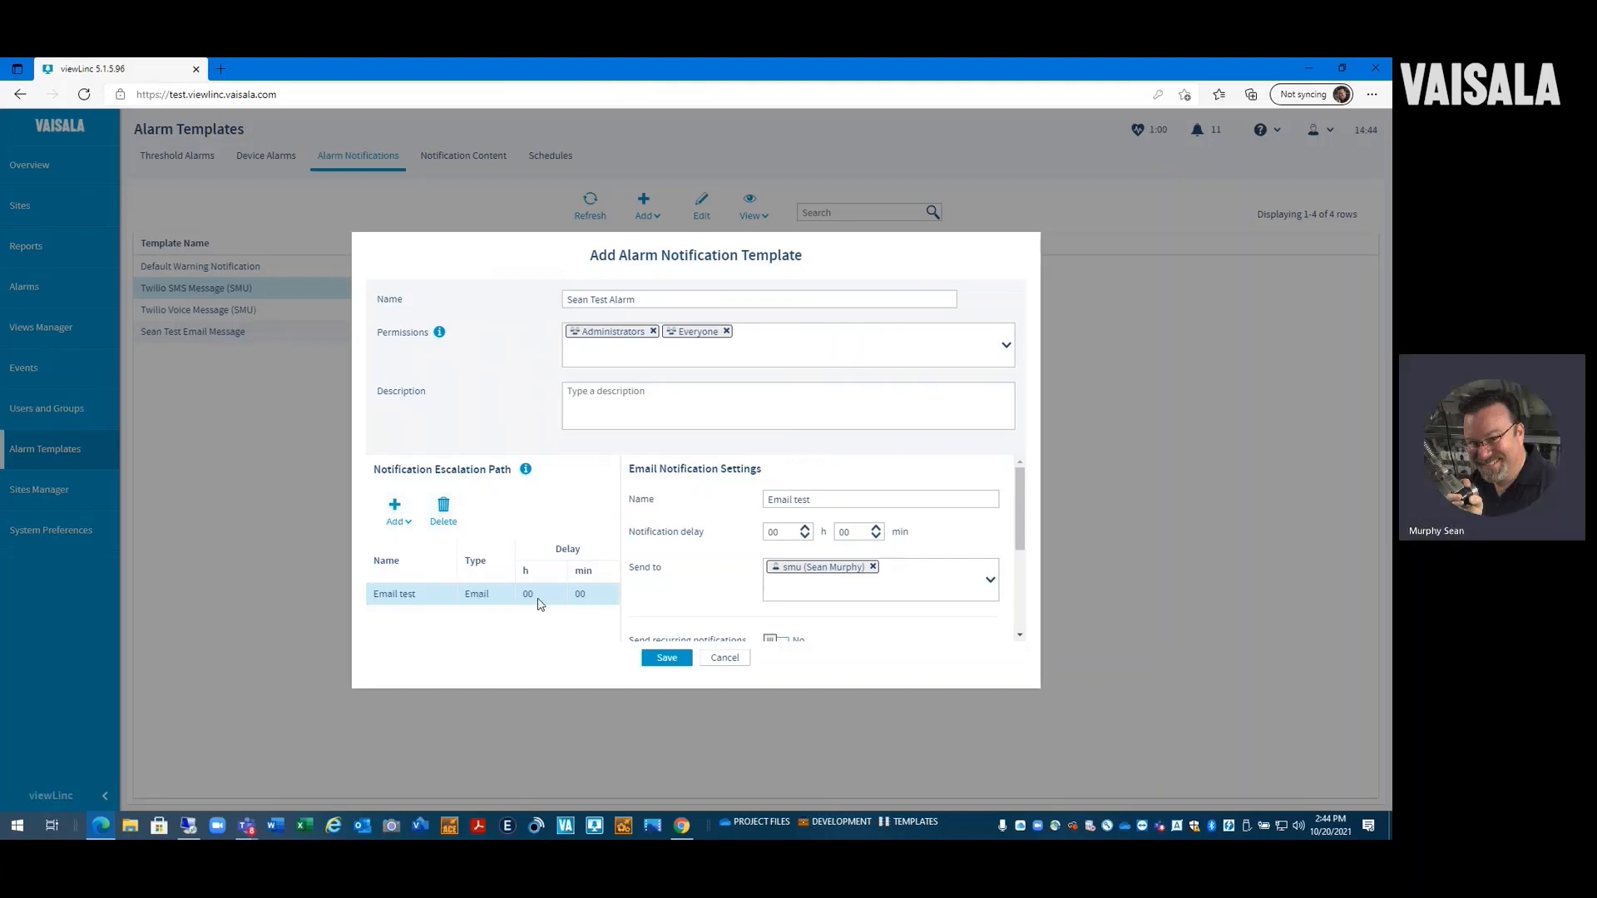
# Step: Add an SMS notification named "SMS test" to the notification escalation path
pyautogui.click(401, 519)
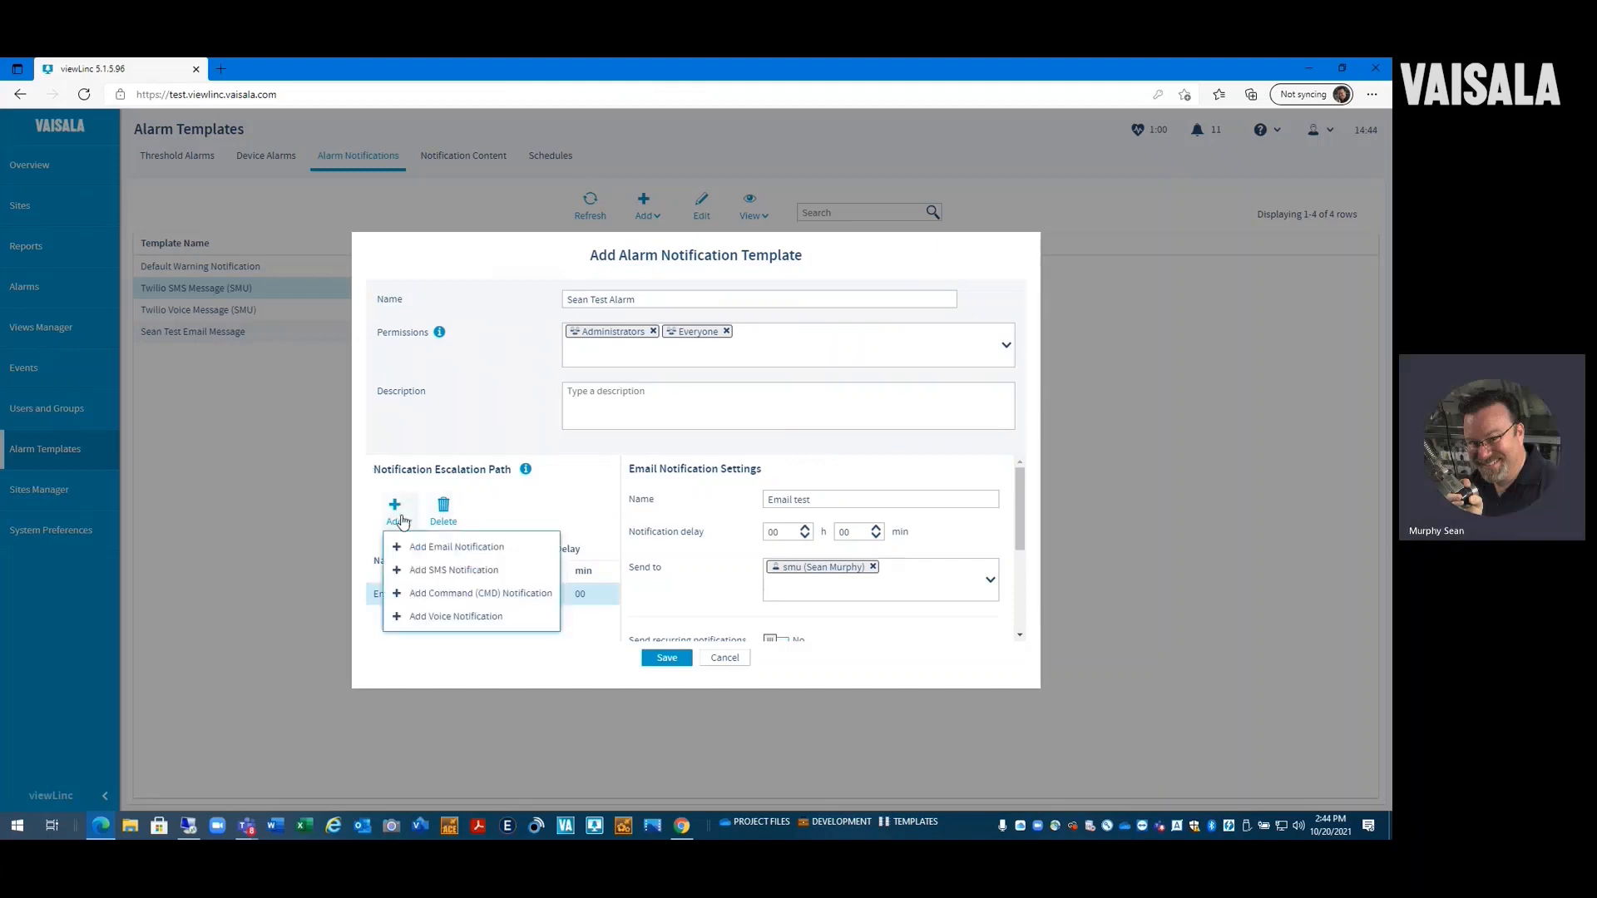
pyautogui.click(428, 578)
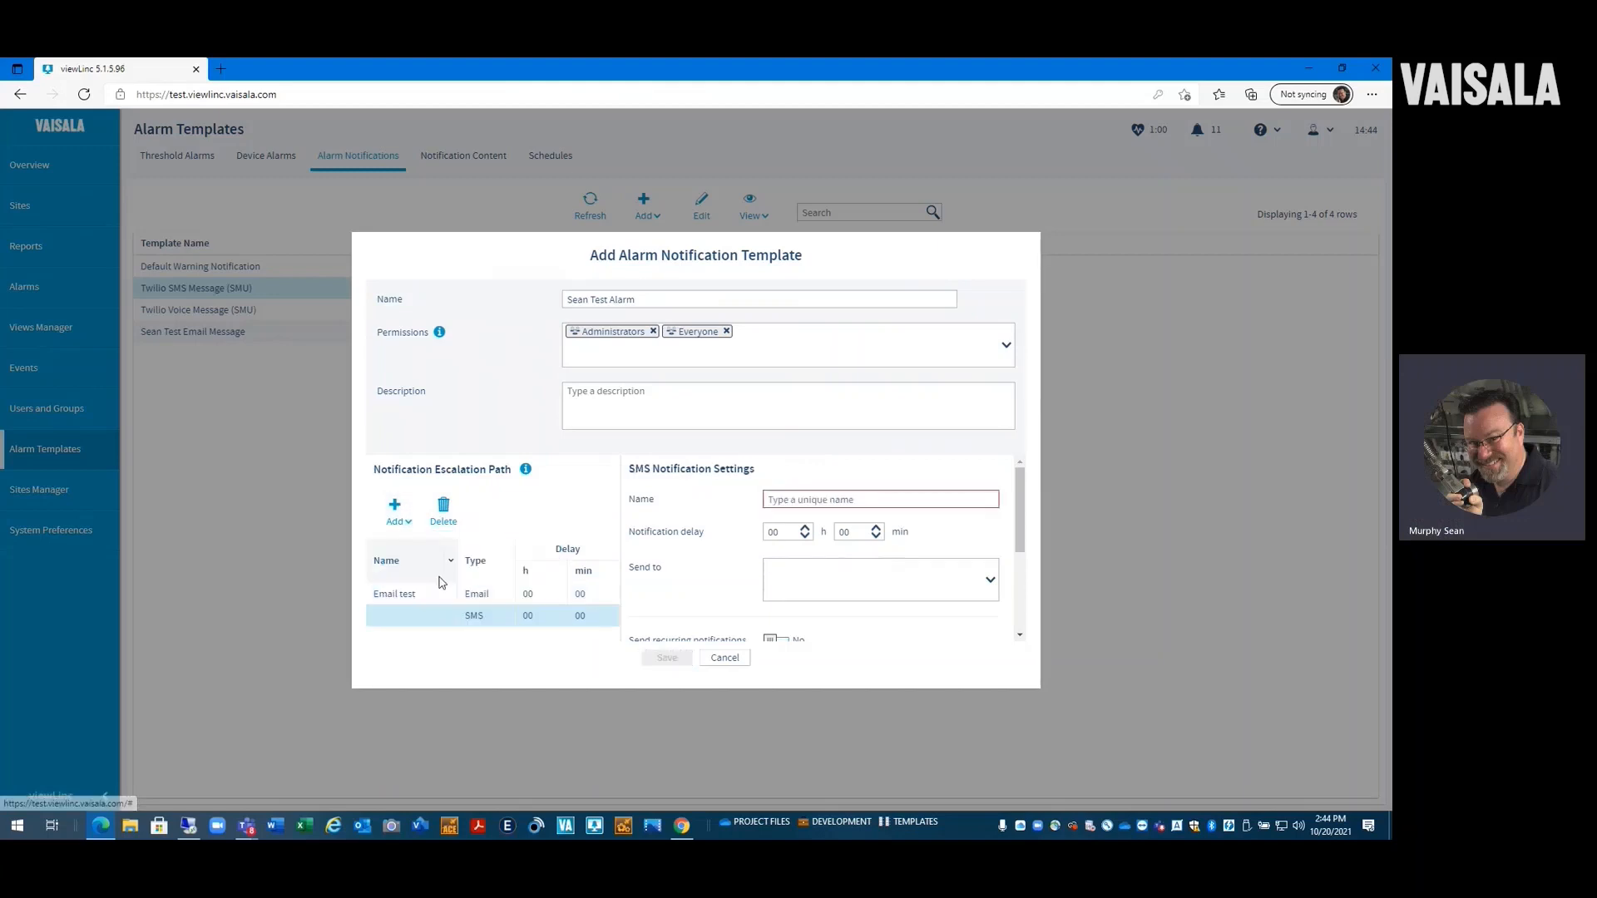
pyautogui.click(788, 500)
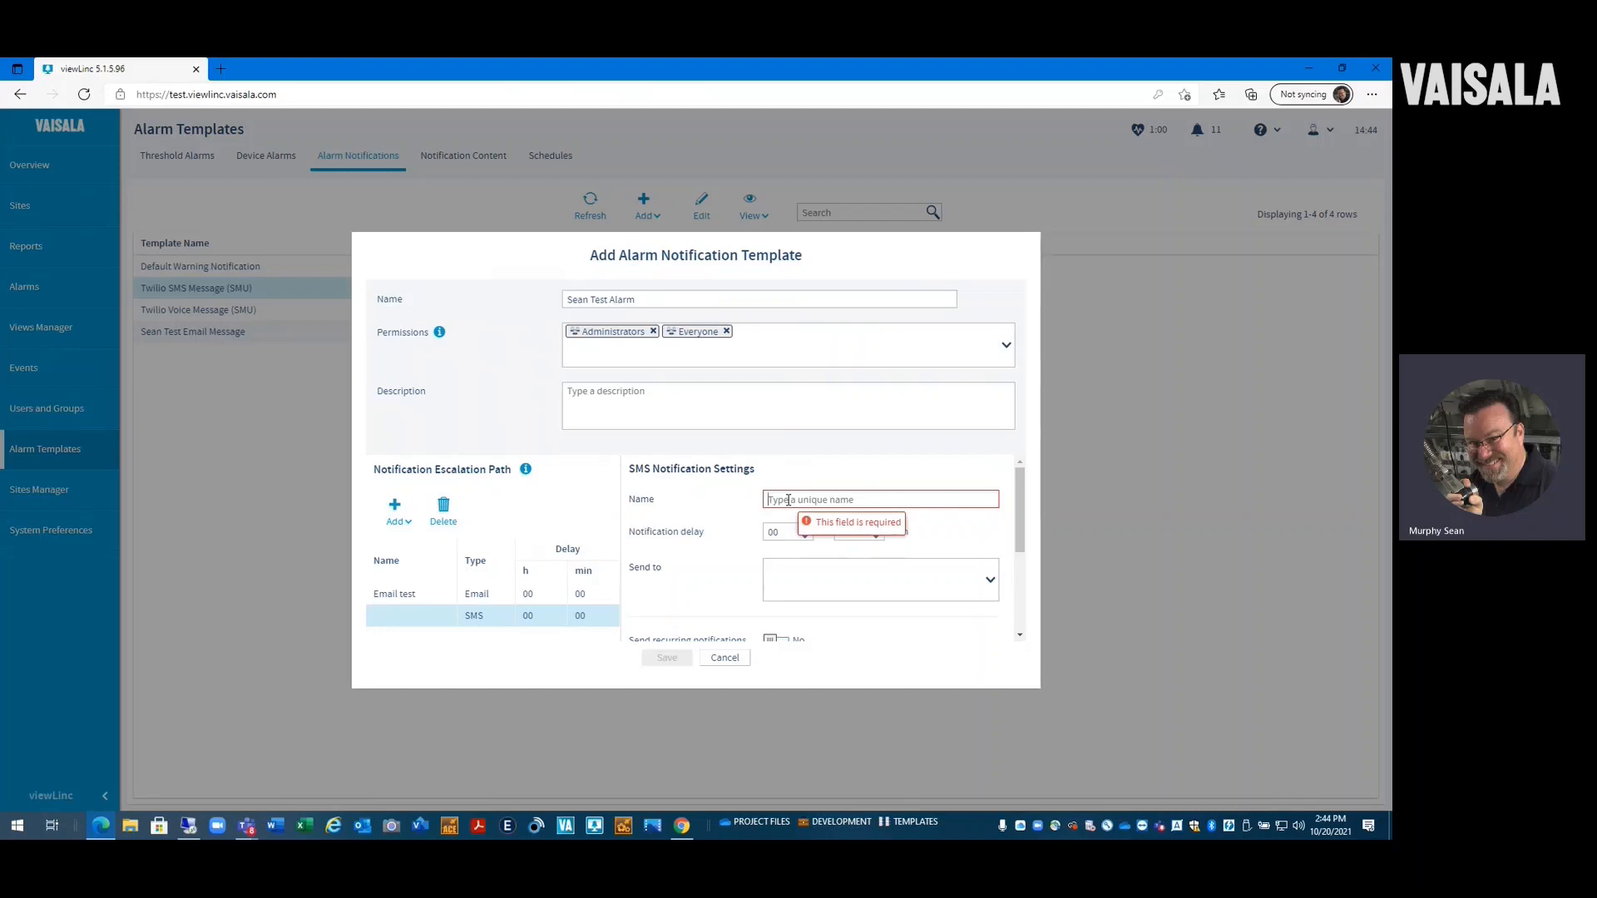
pyautogui.write('SMS')
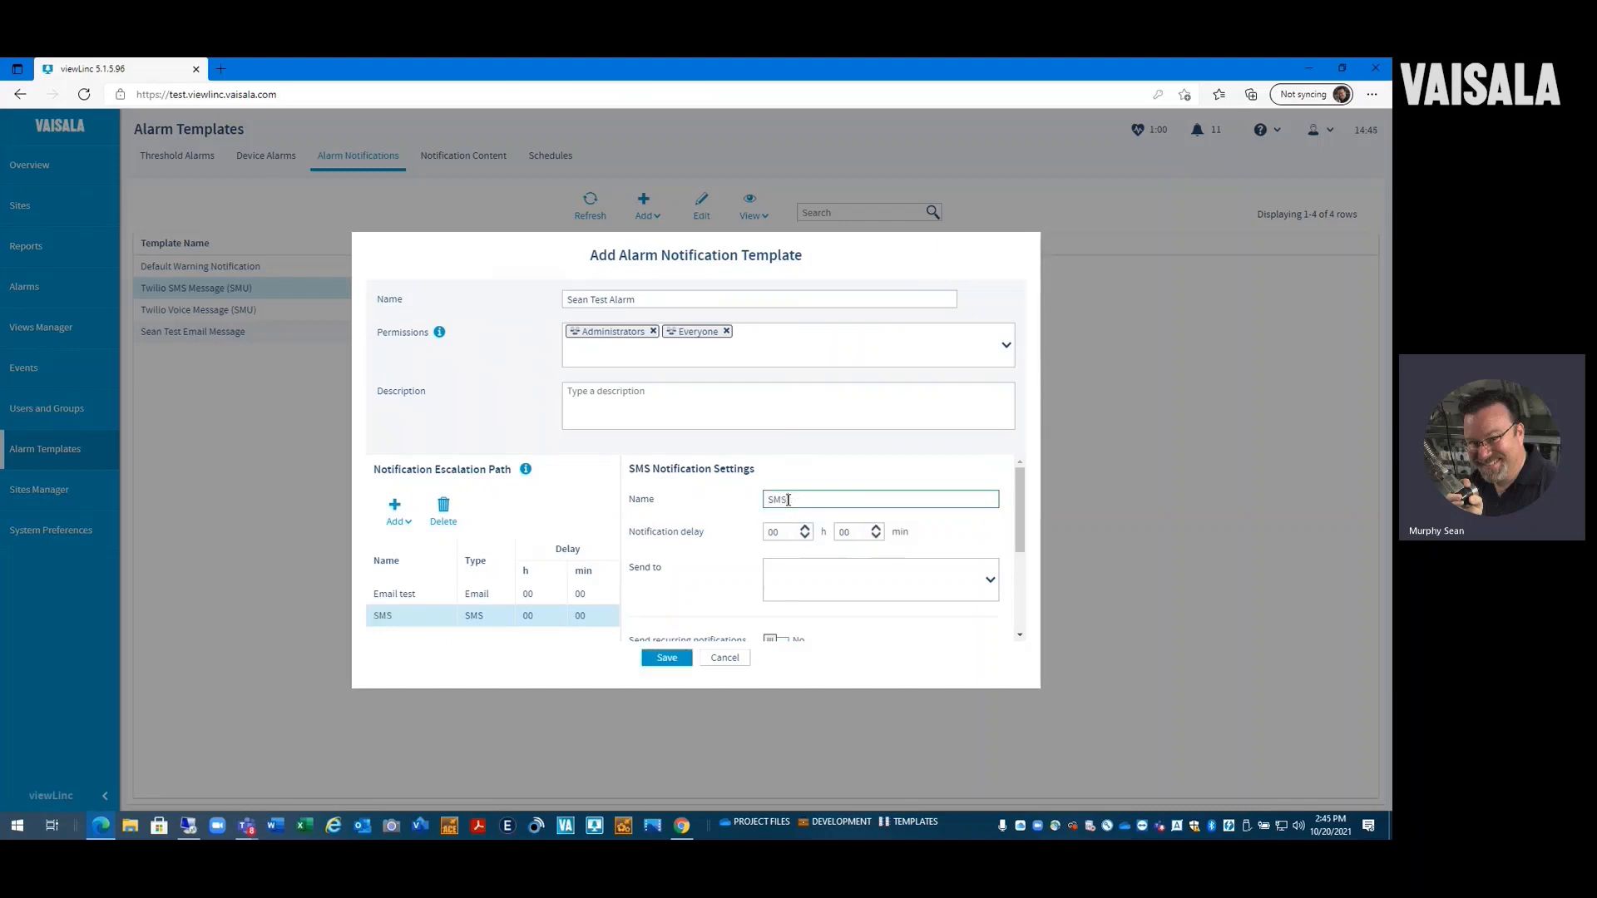
pyautogui.write(' test')
# Step: Set the smu user as the recipient of the SMS test notification
pyautogui.click(884, 575)
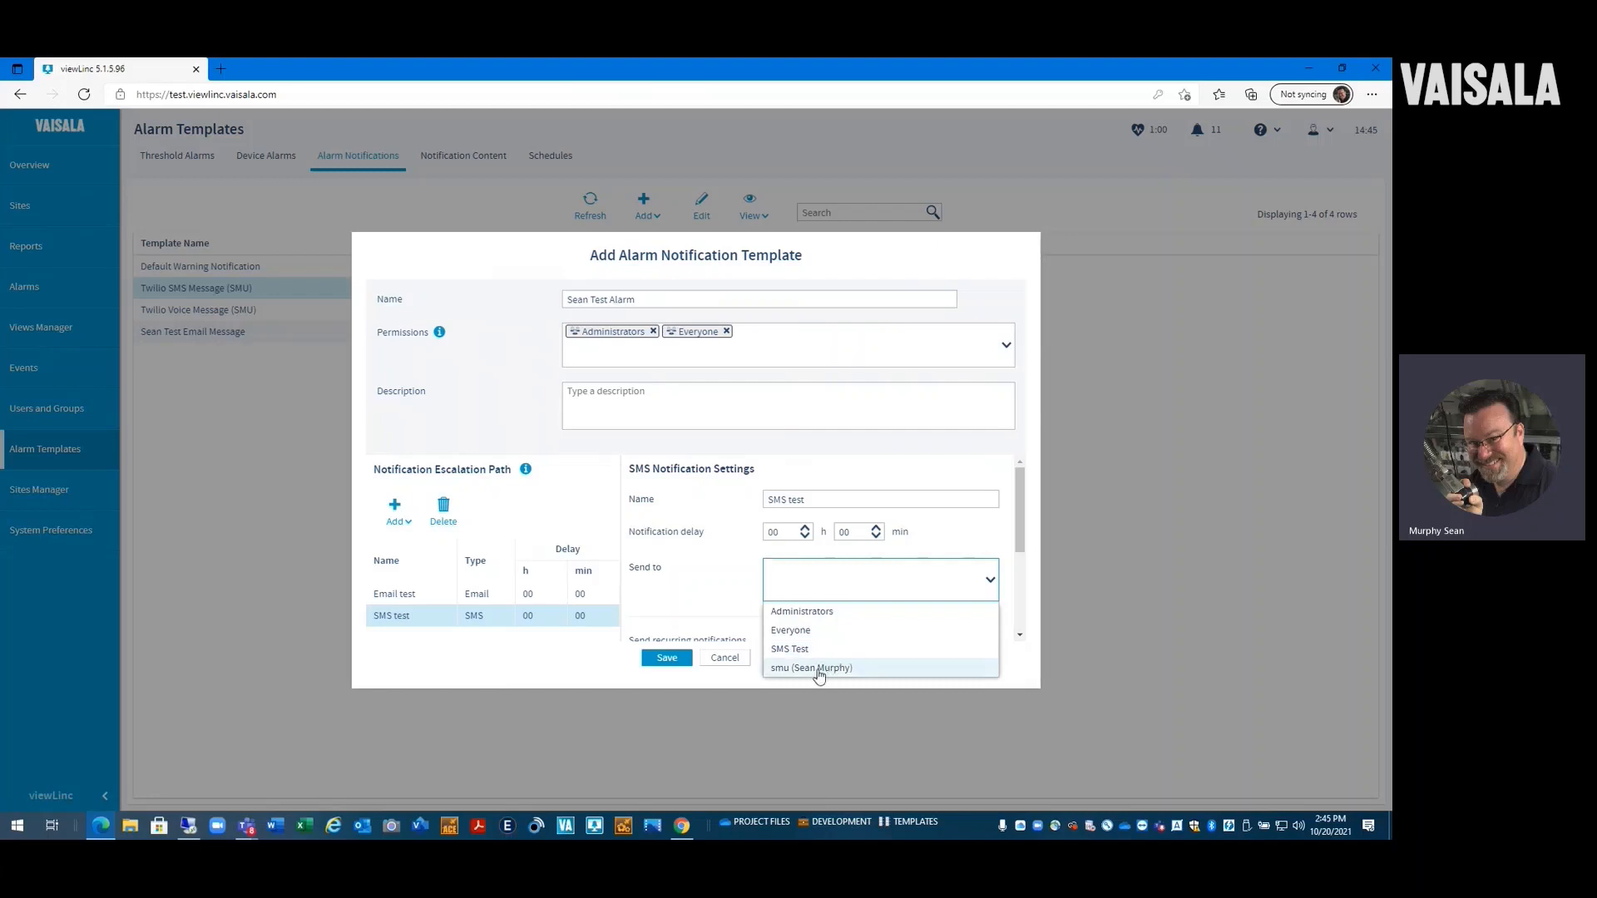
pyautogui.click(778, 669)
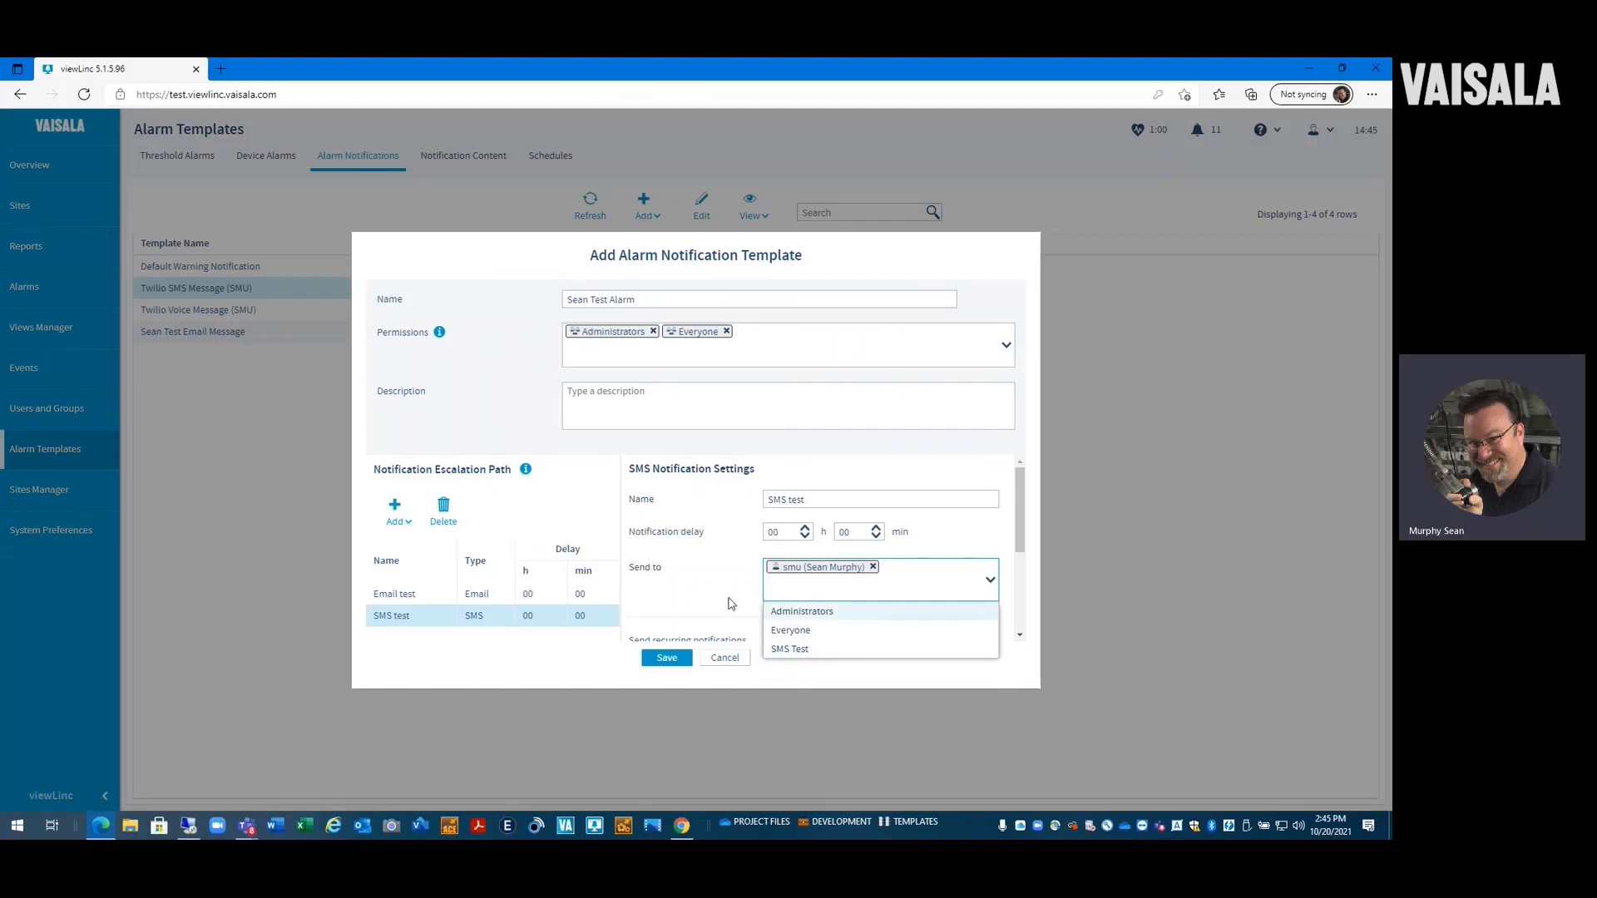
pyautogui.moveTo(1021, 548); pyautogui.dragTo(1021, 586)
pyautogui.click(988, 497)
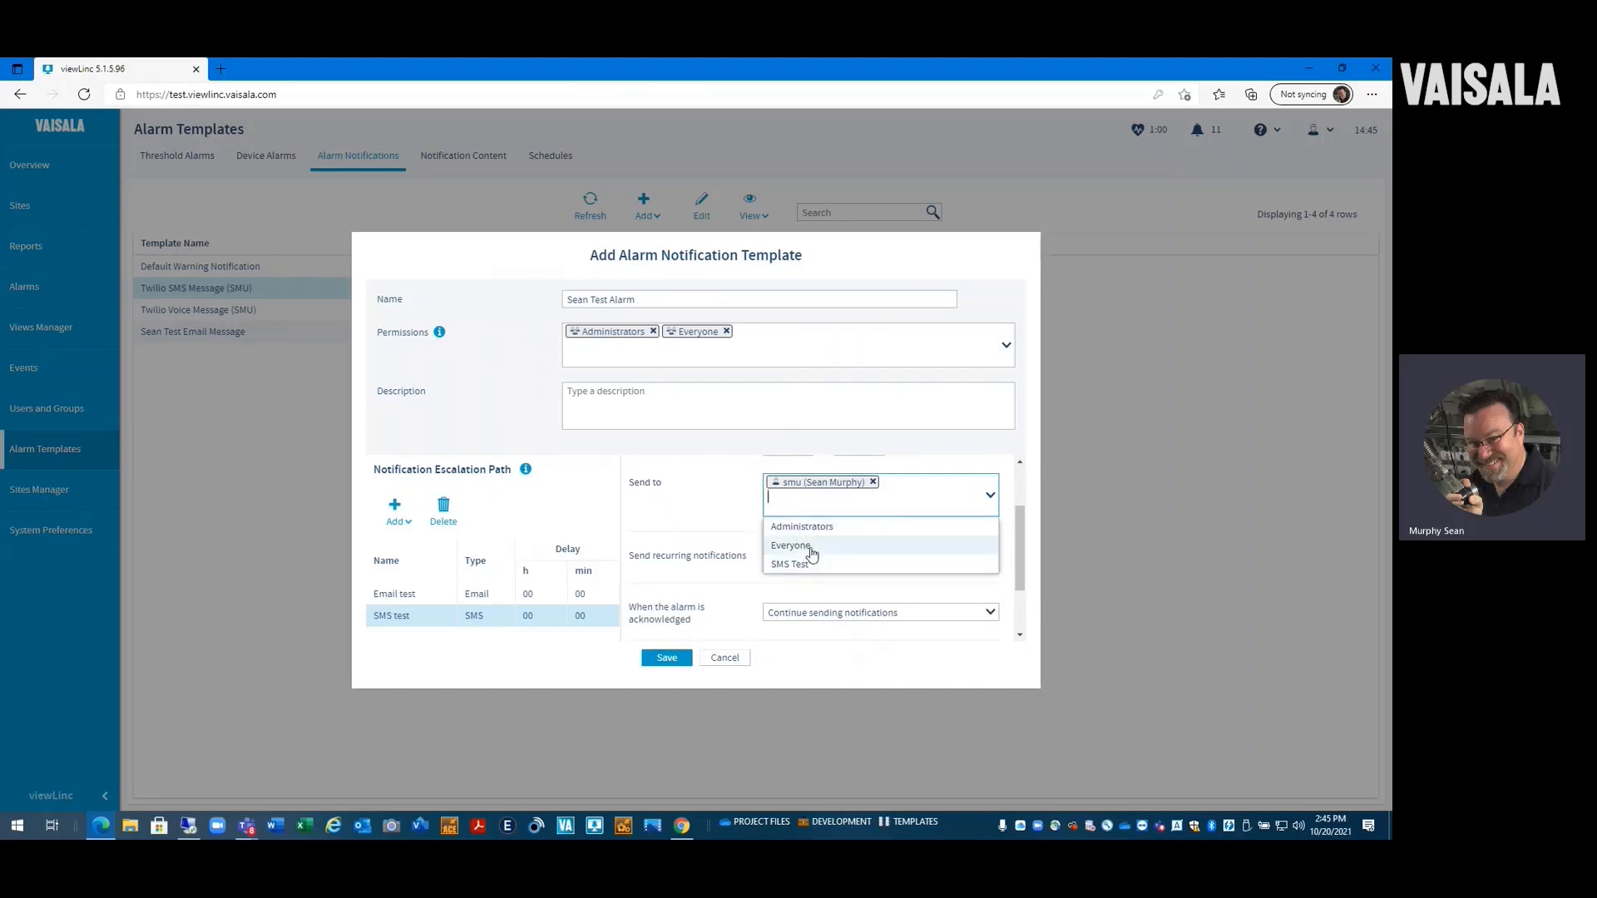
pyautogui.click(706, 526)
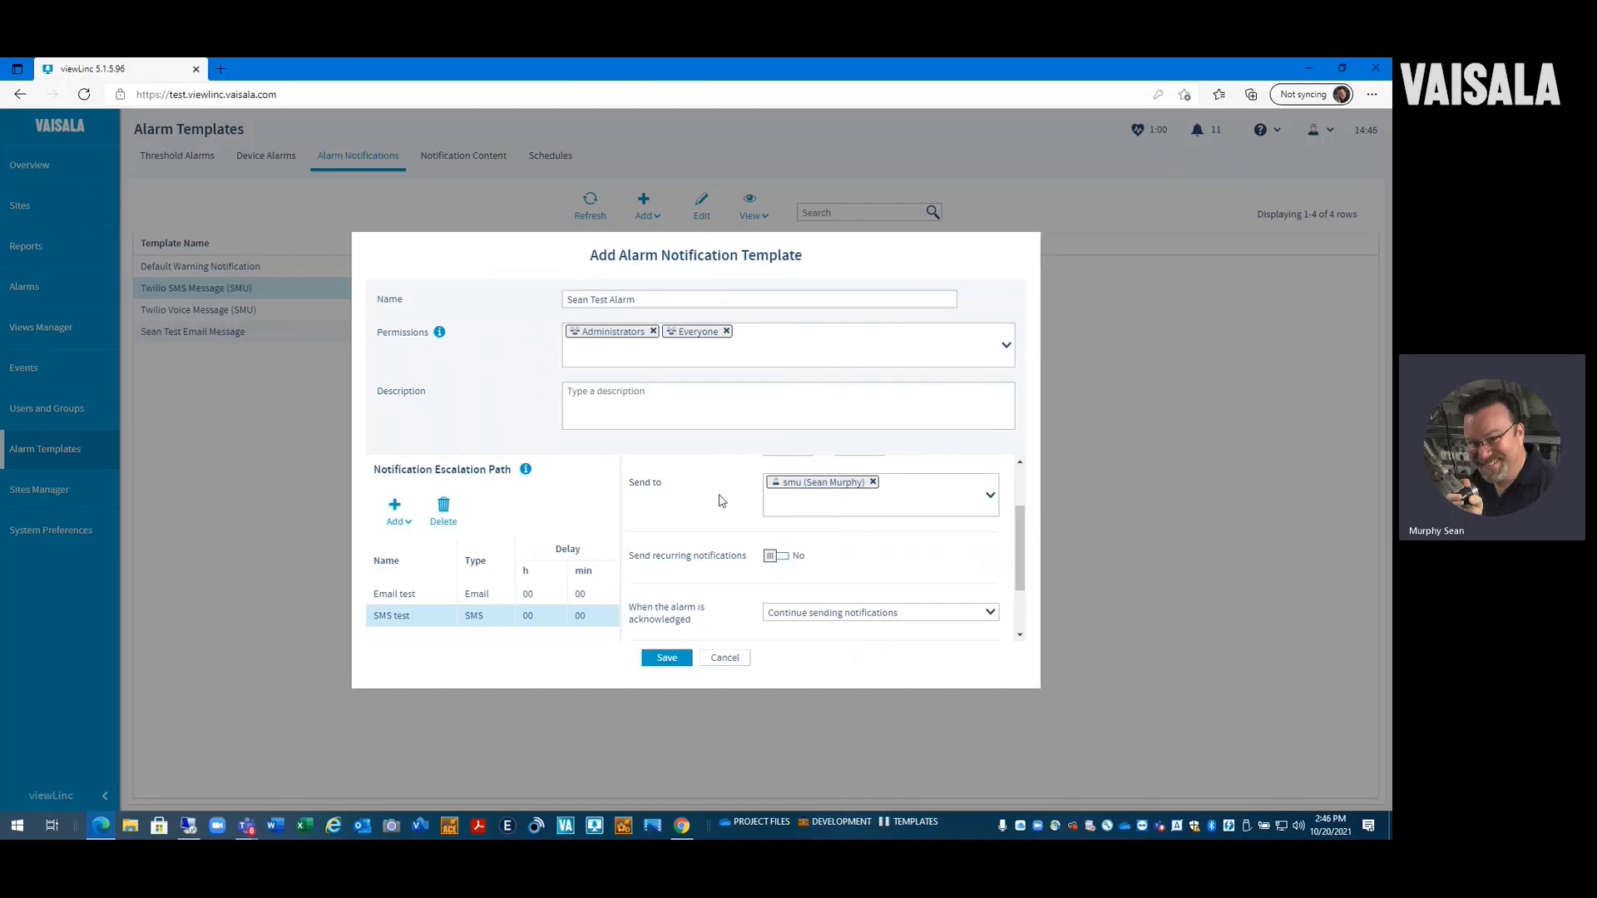
# Step: Review the SMS test notification's recurring and acknowledgement options and set its notification delay to 1 minute
pyautogui.scroll(-1, 837, 609)
pyautogui.scroll(-1, 837, 609)
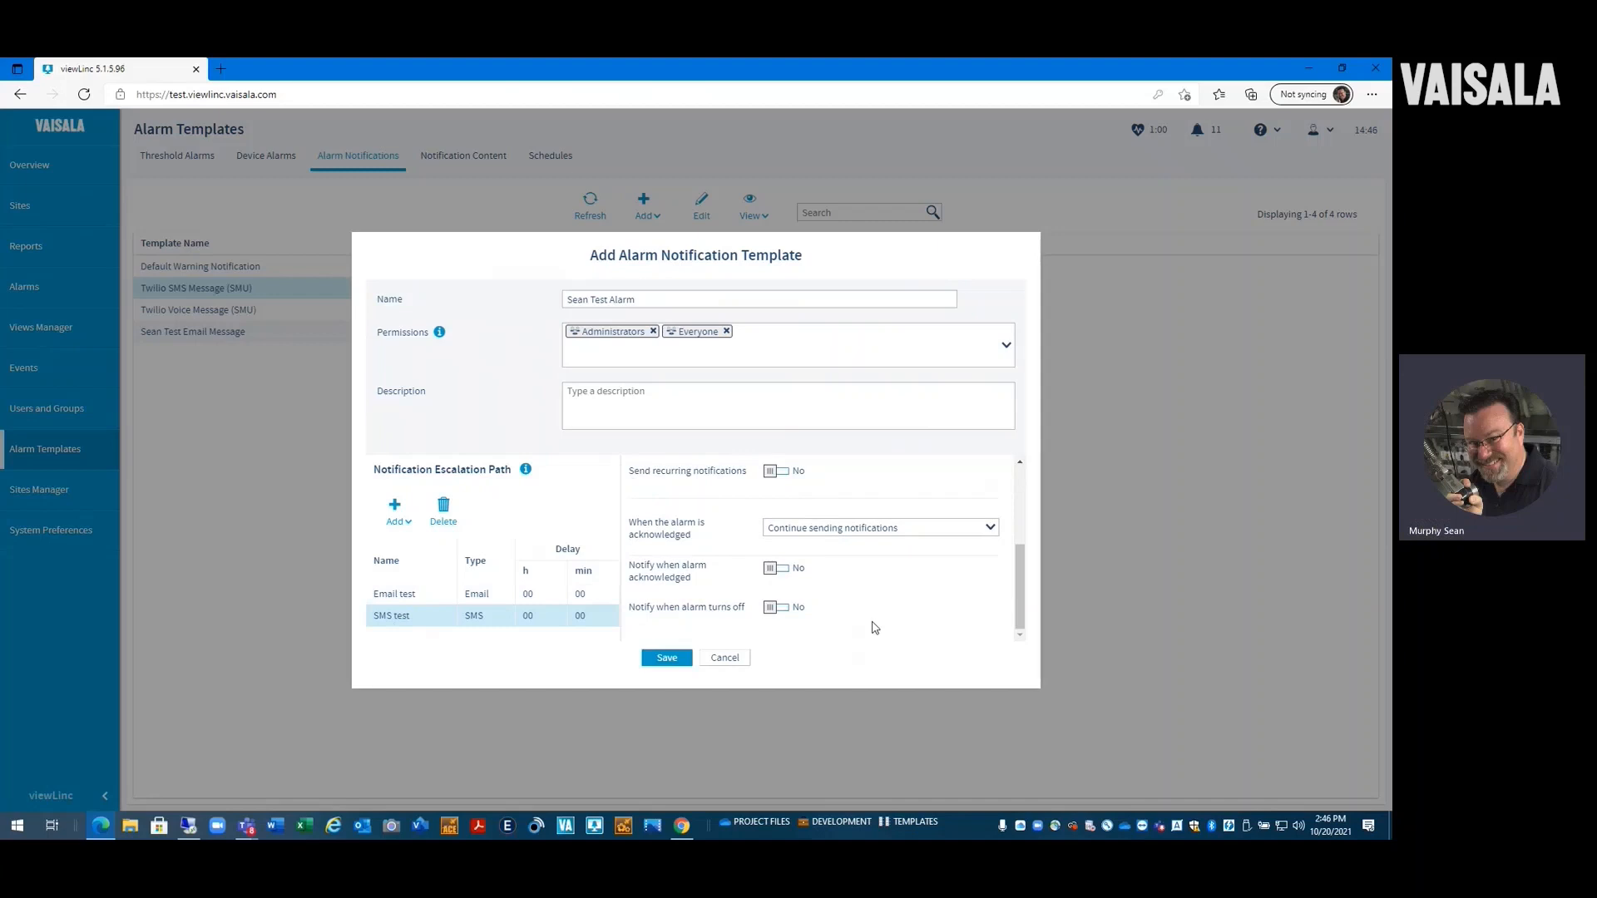
pyautogui.scroll(4, 860, 544)
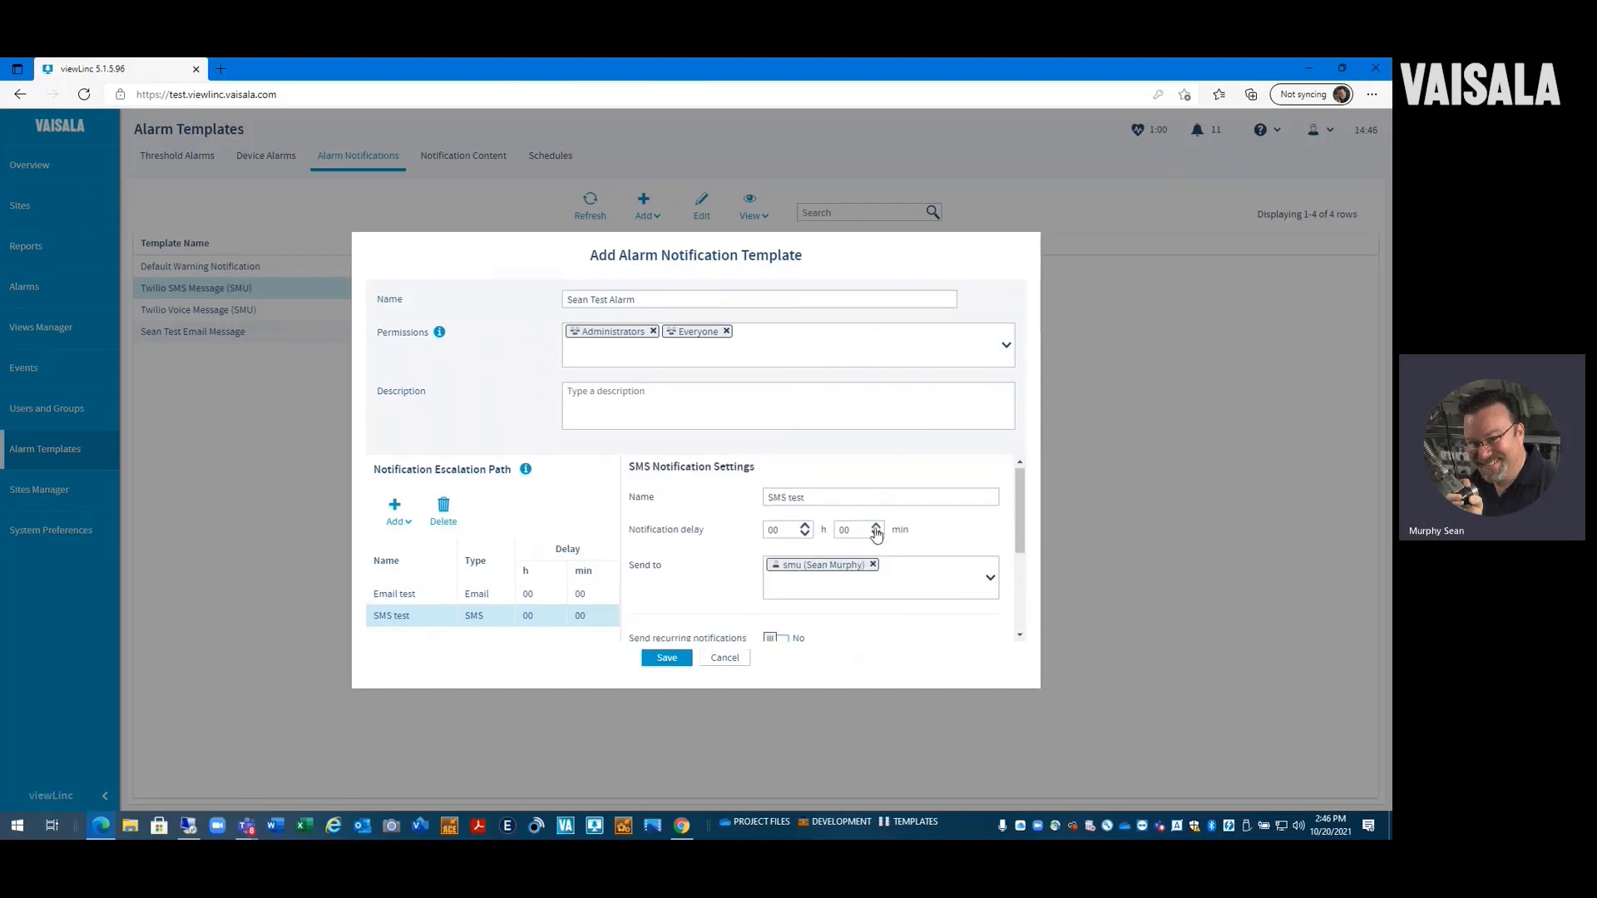
pyautogui.click(845, 530)
pyautogui.write('10')
pyautogui.click(970, 548)
pyautogui.scroll(-2, 813, 606)
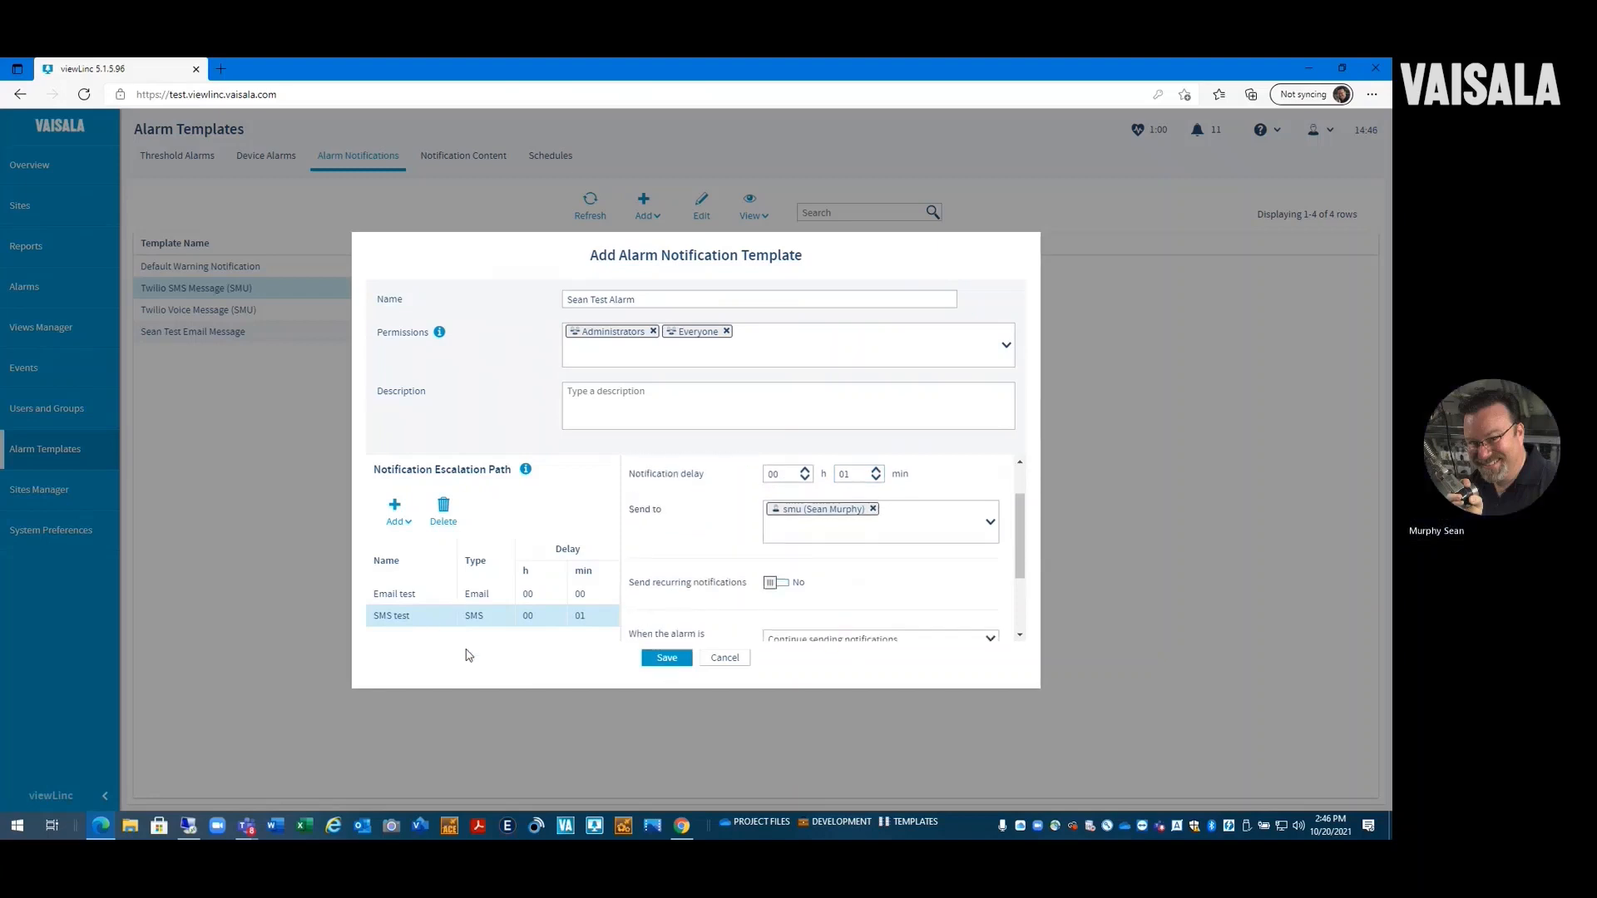
# Step: Add a voice notification to the escalation path and select the SMS Test group for its call list
pyautogui.click(394, 512)
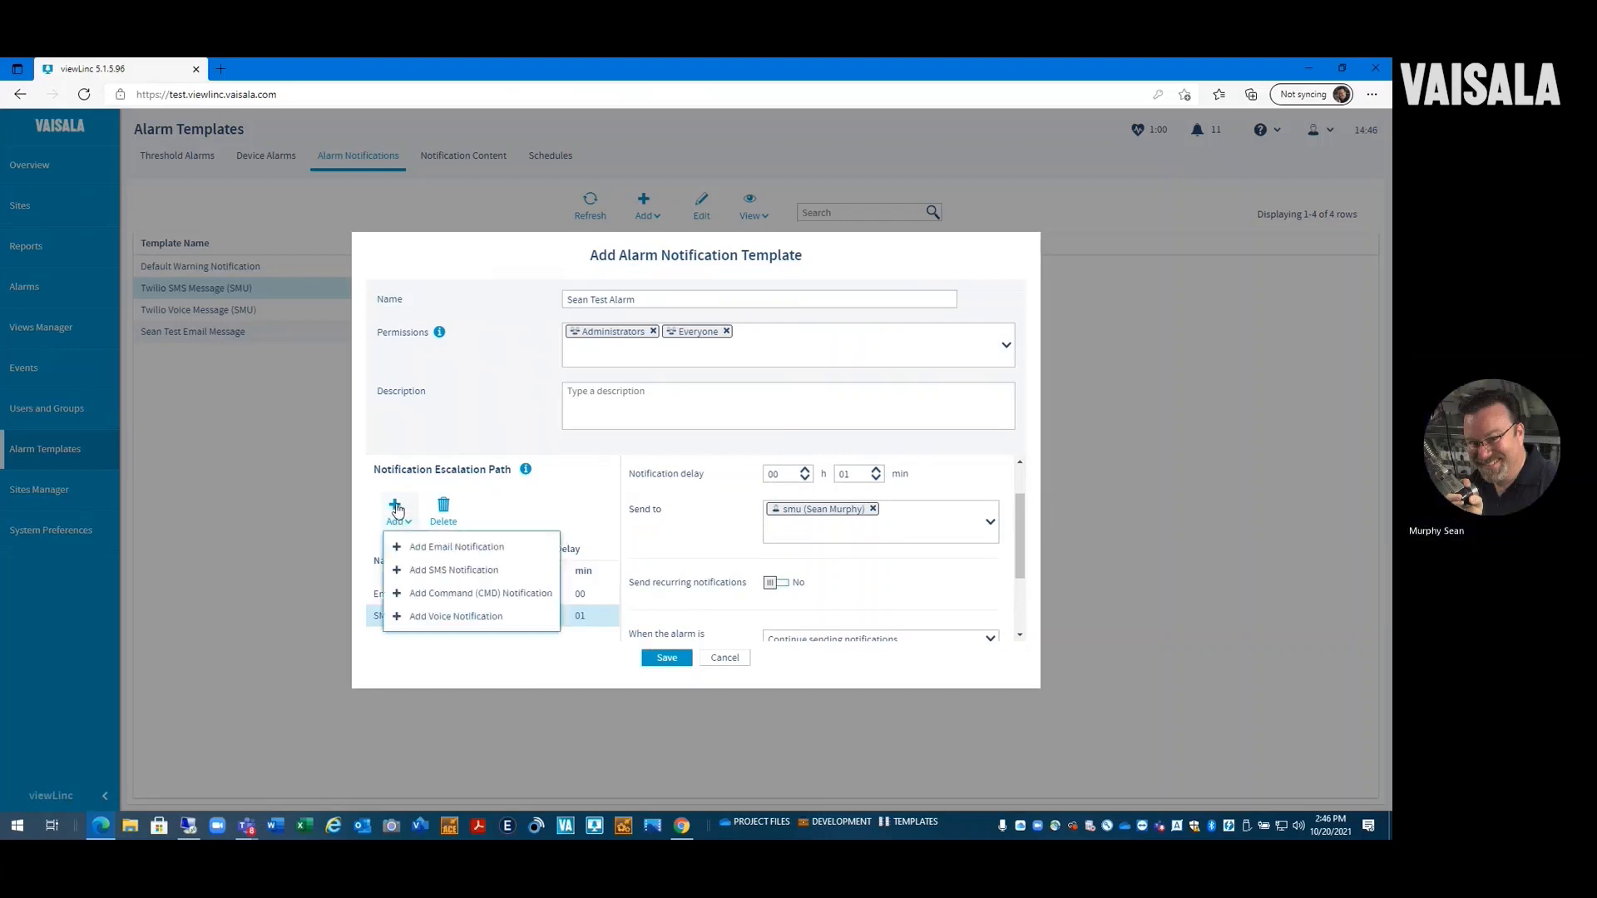
pyautogui.click(419, 620)
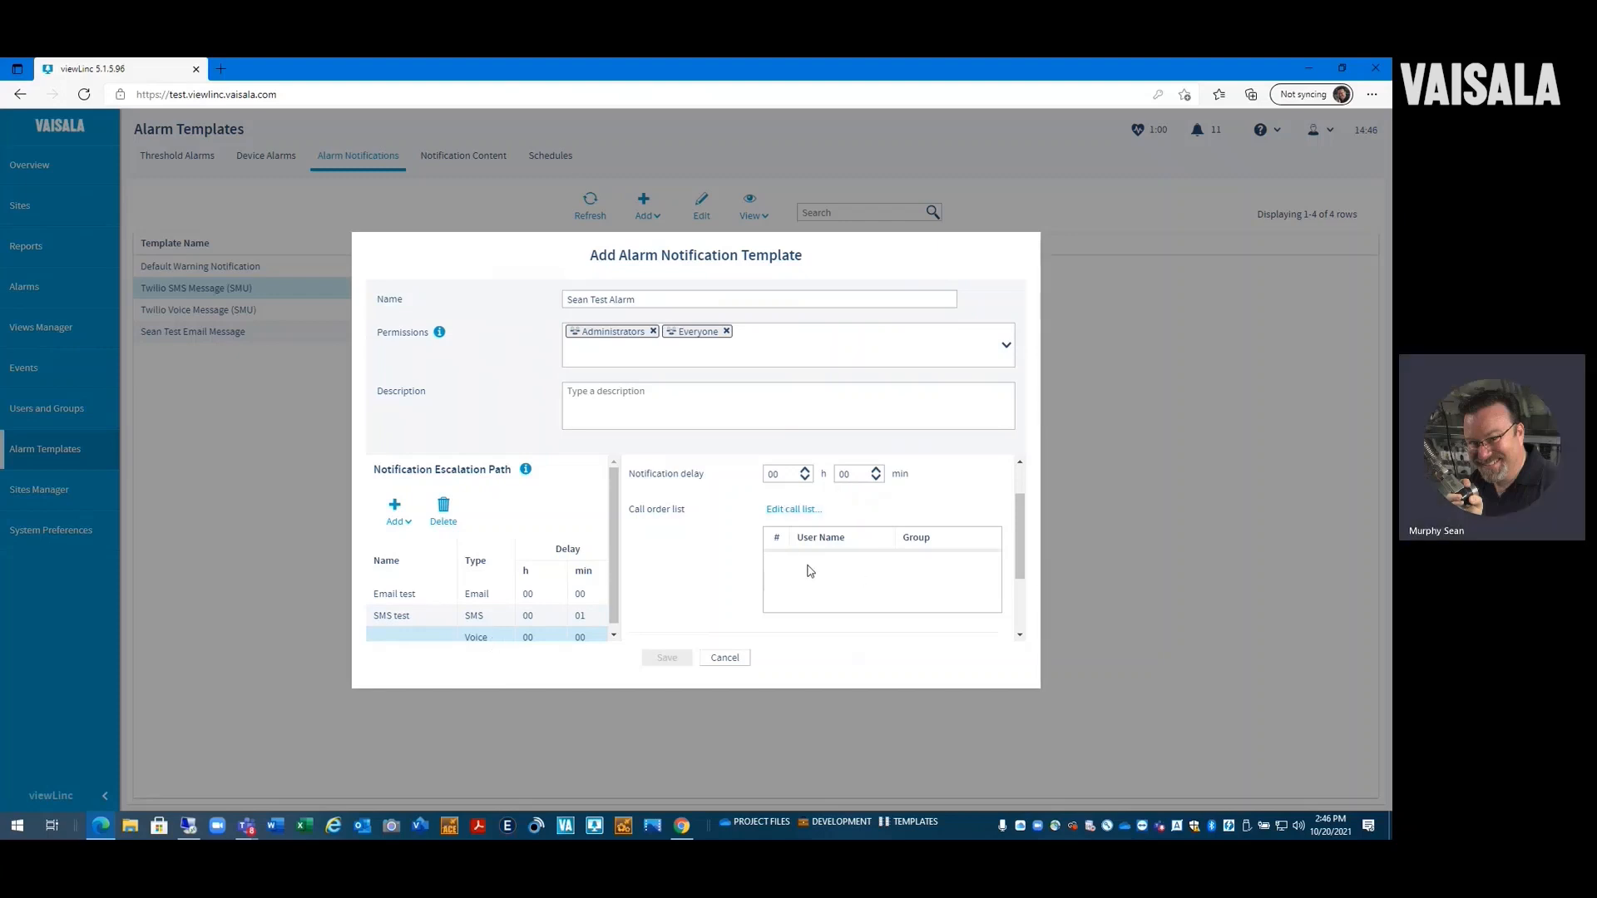
pyautogui.click(797, 511)
pyautogui.click(964, 361)
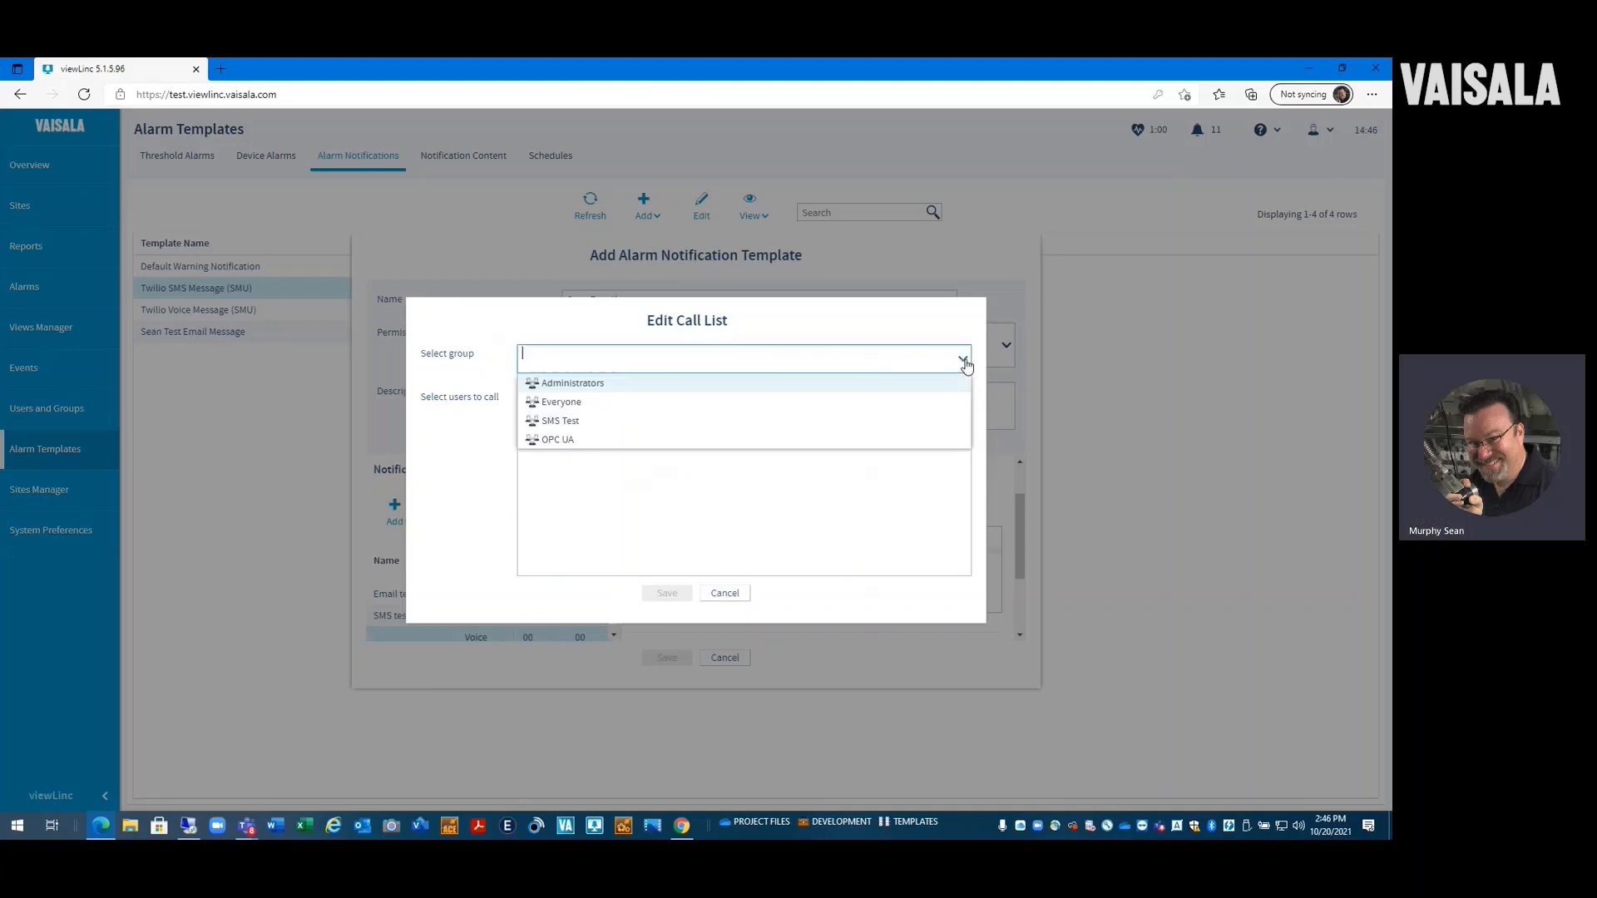
pyautogui.click(818, 431)
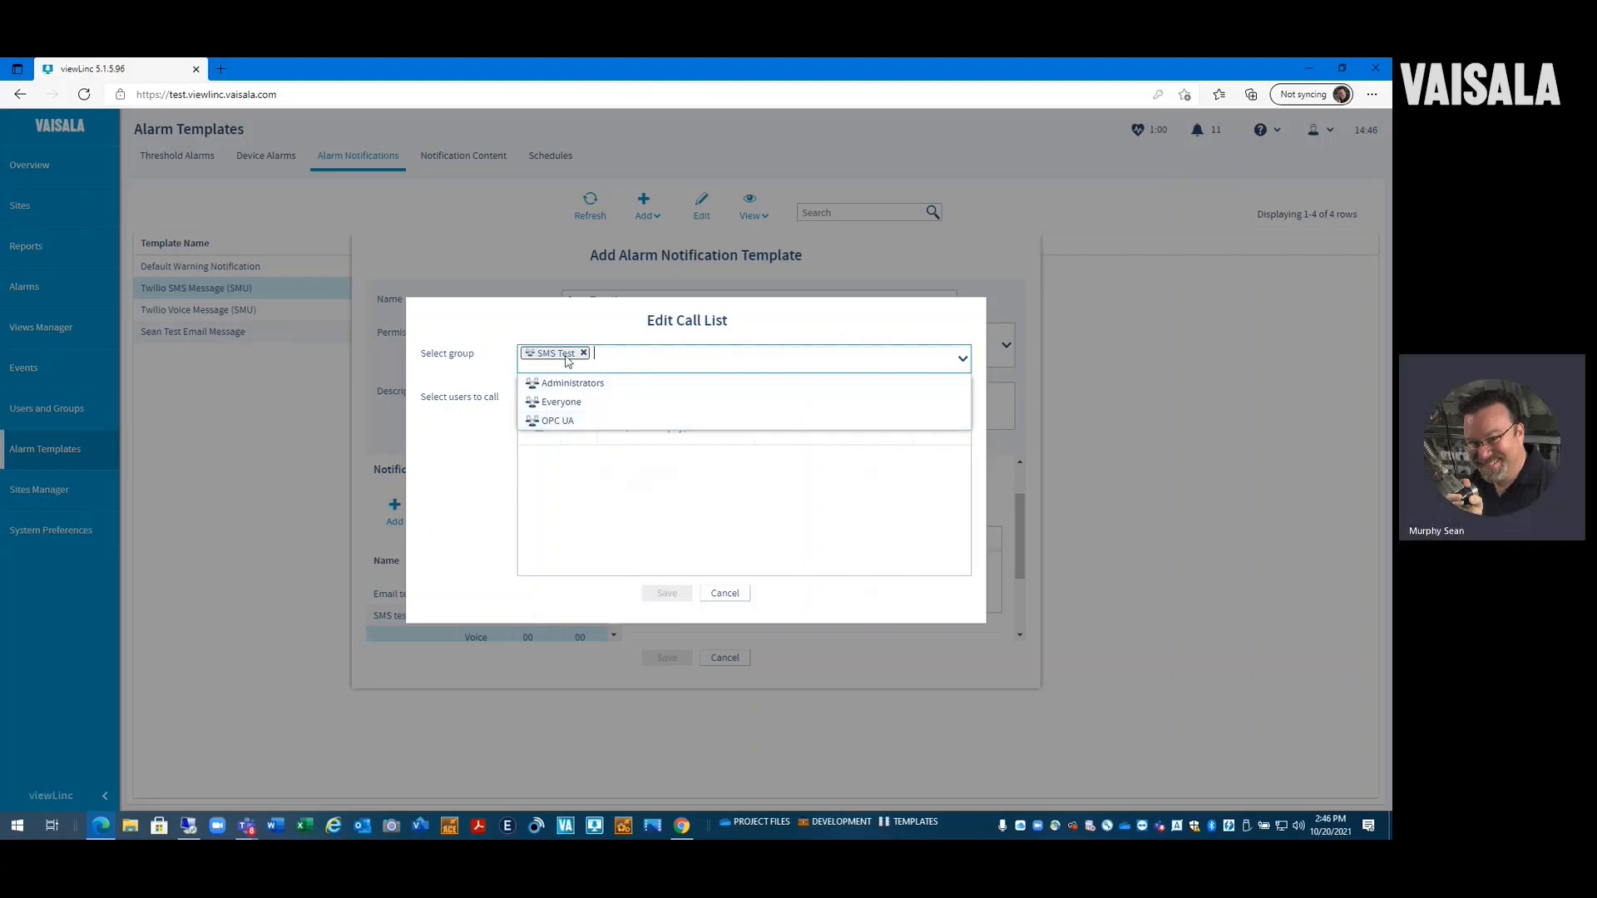
pyautogui.click(921, 512)
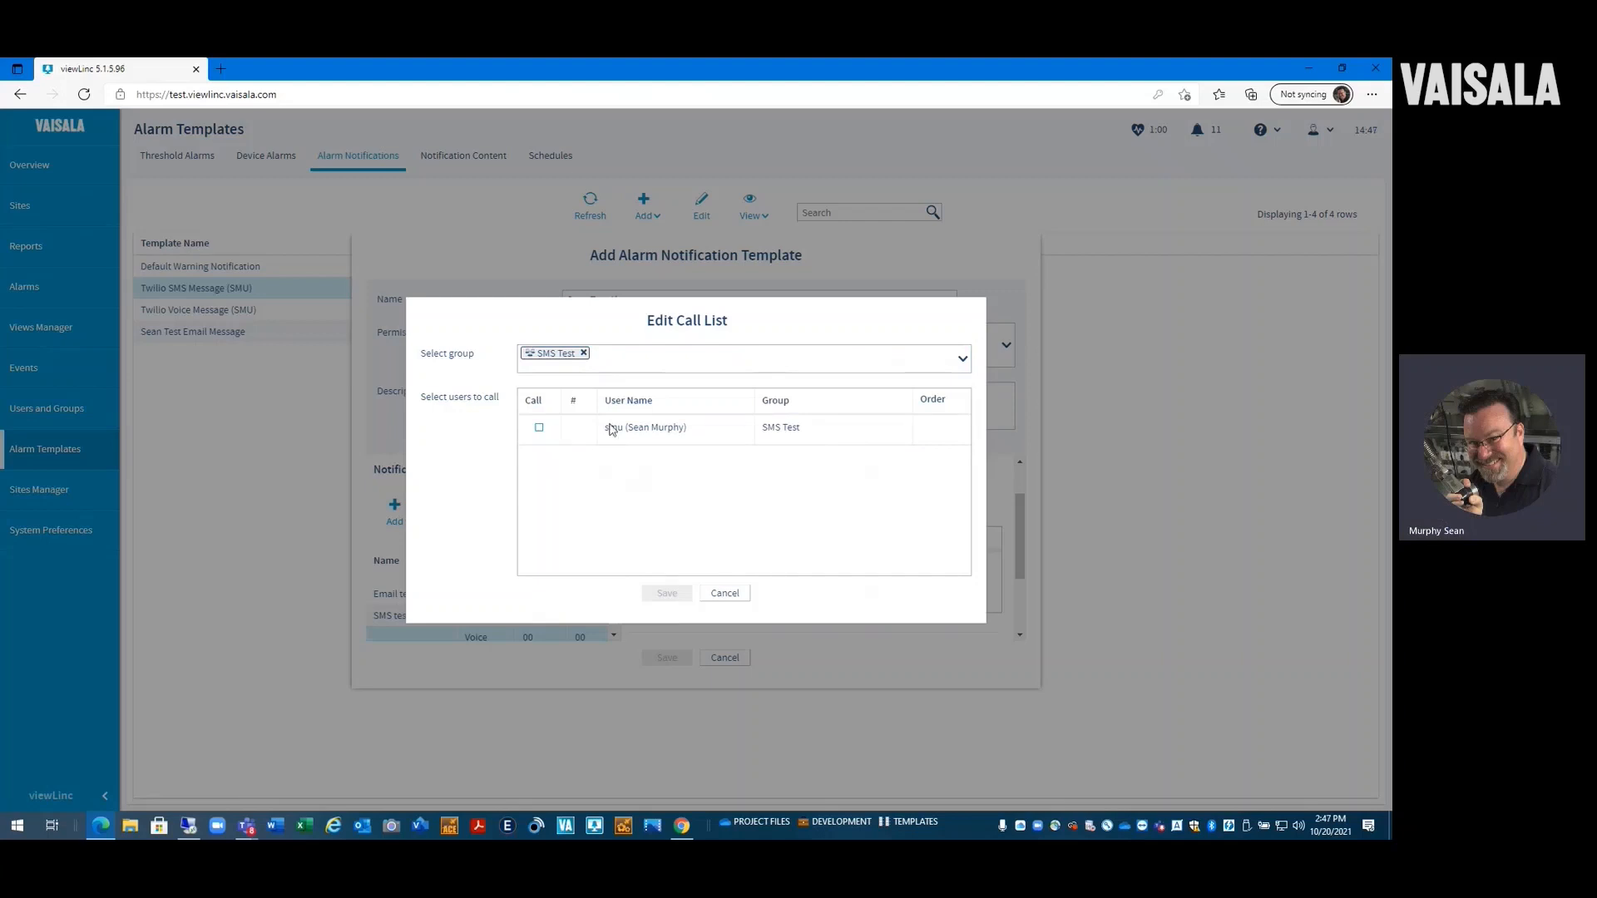
# Step: Include the OPC UA and Administrators groups in the call list, mark the smu user to be called, and save the list
pyautogui.click(632, 357)
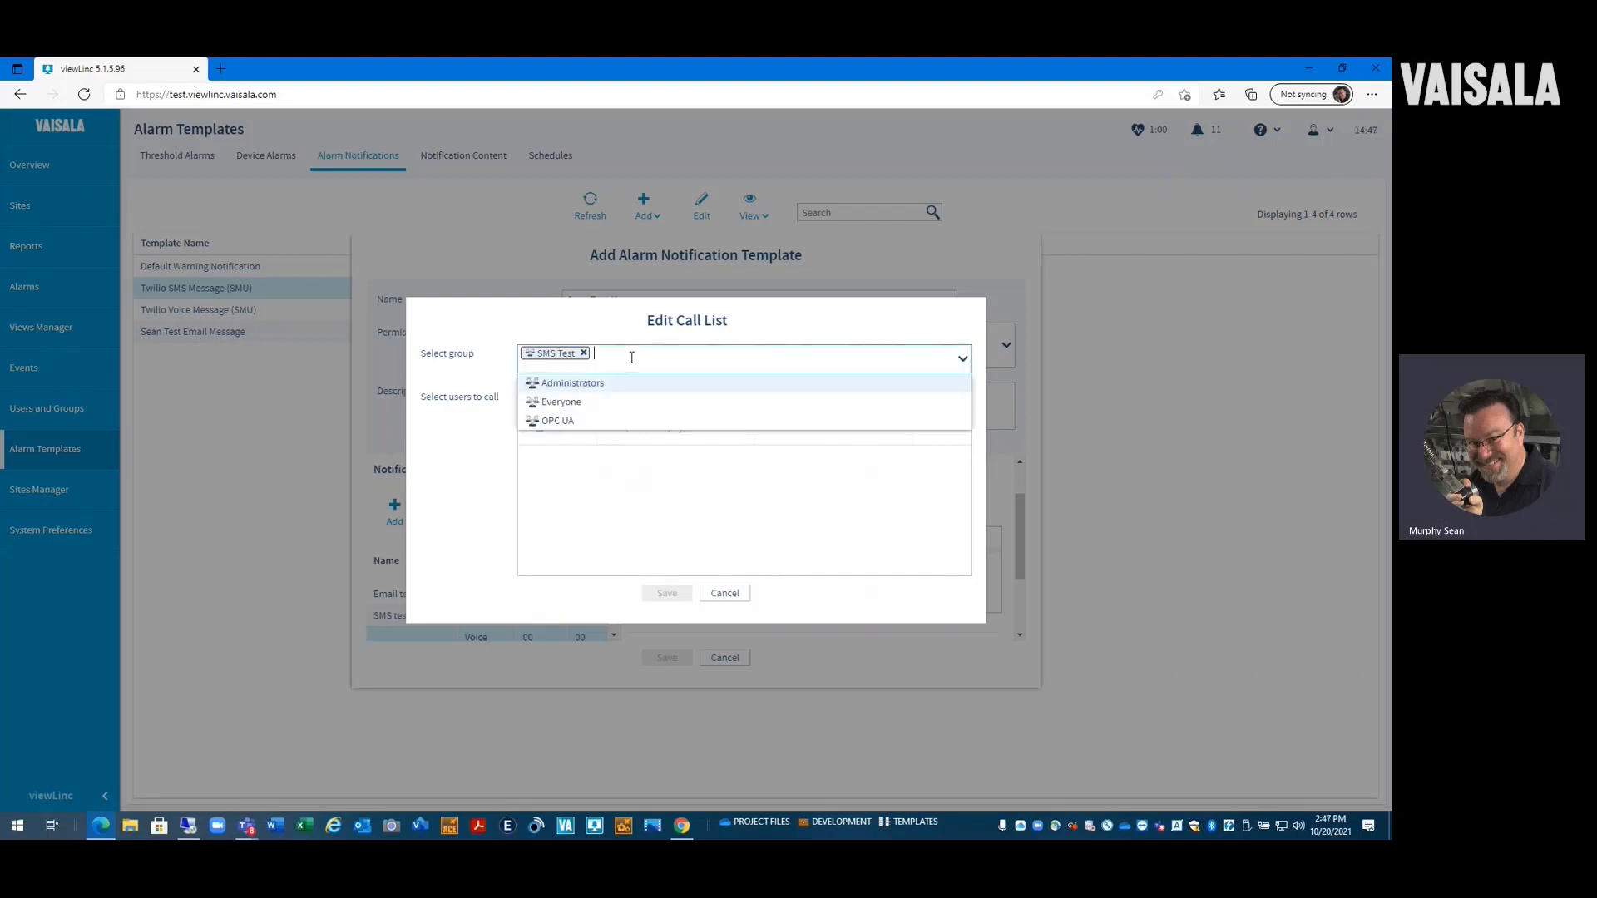
pyautogui.click(703, 430)
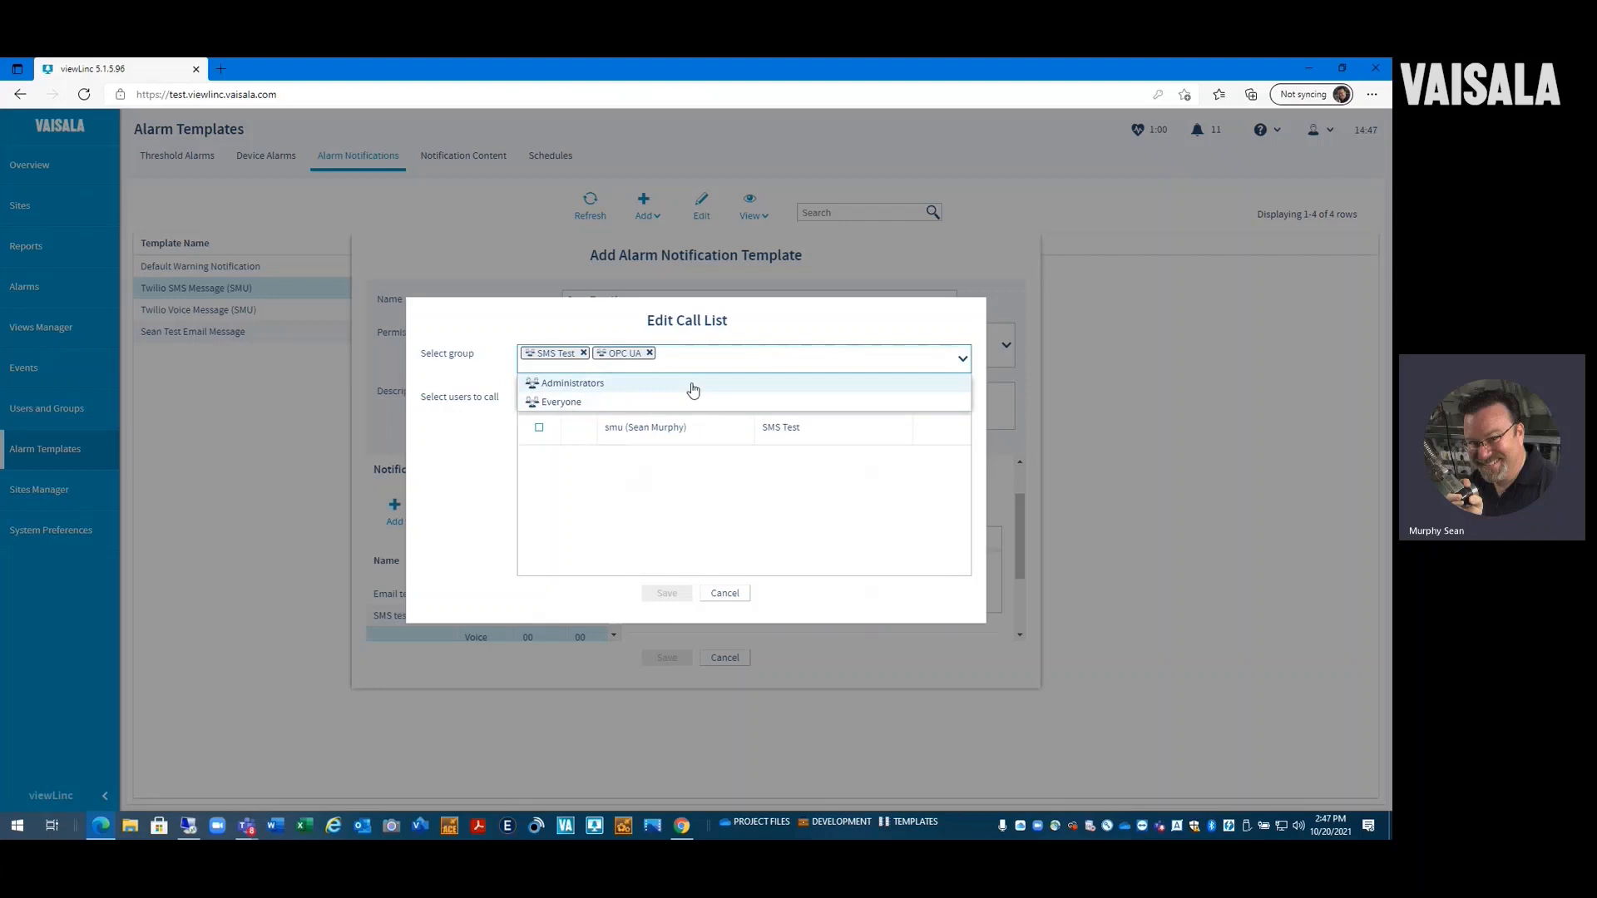
pyautogui.click(670, 391)
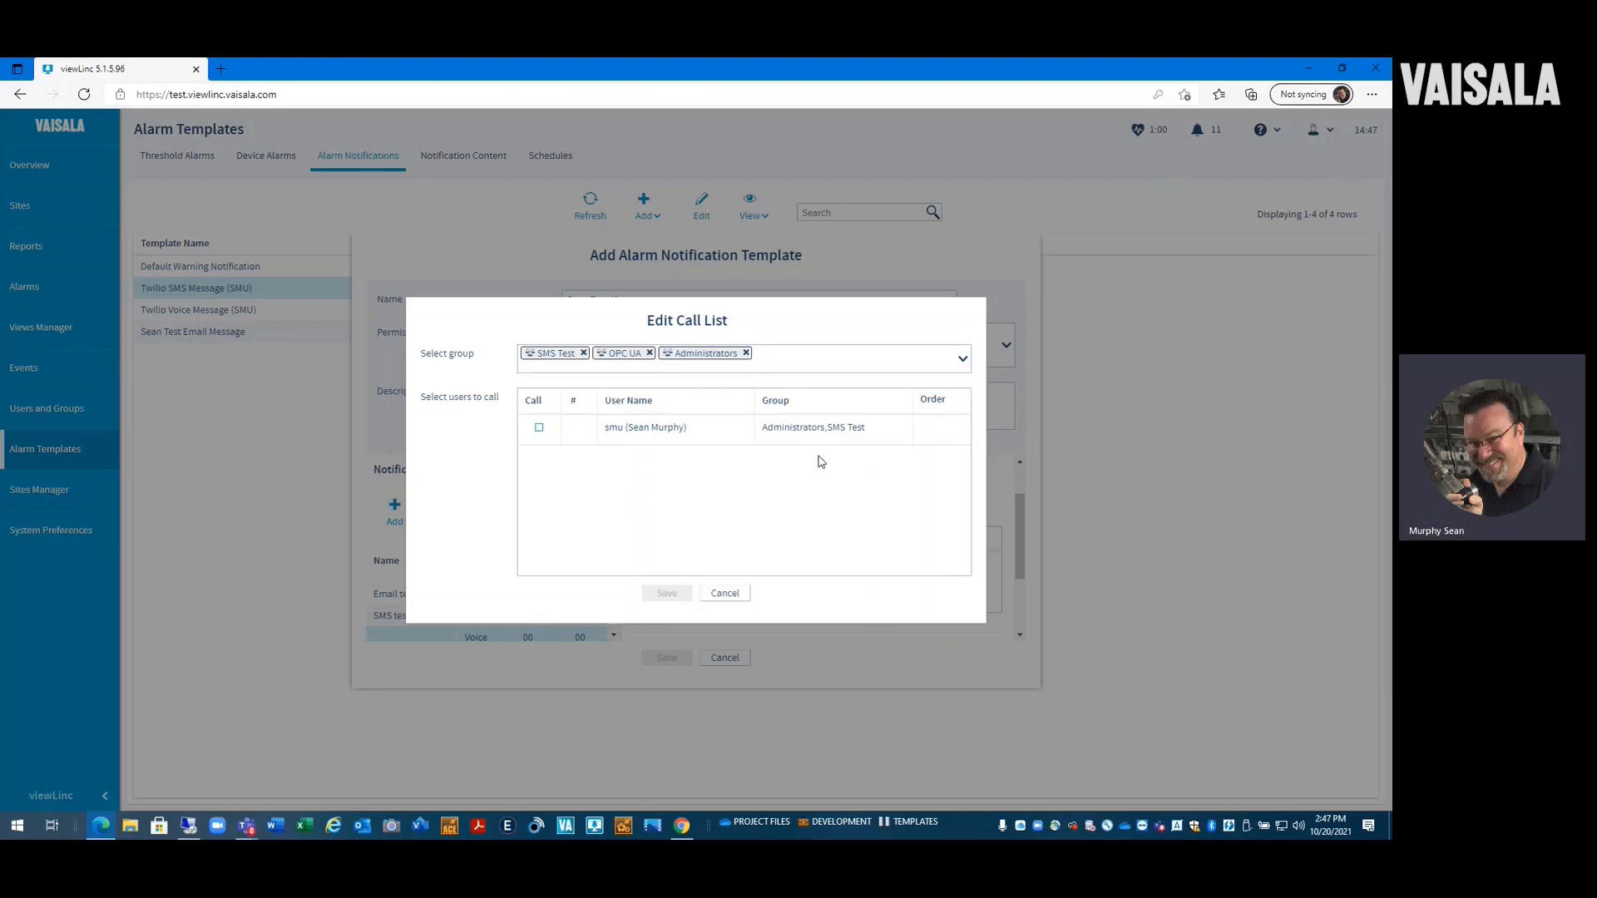
pyautogui.click(539, 429)
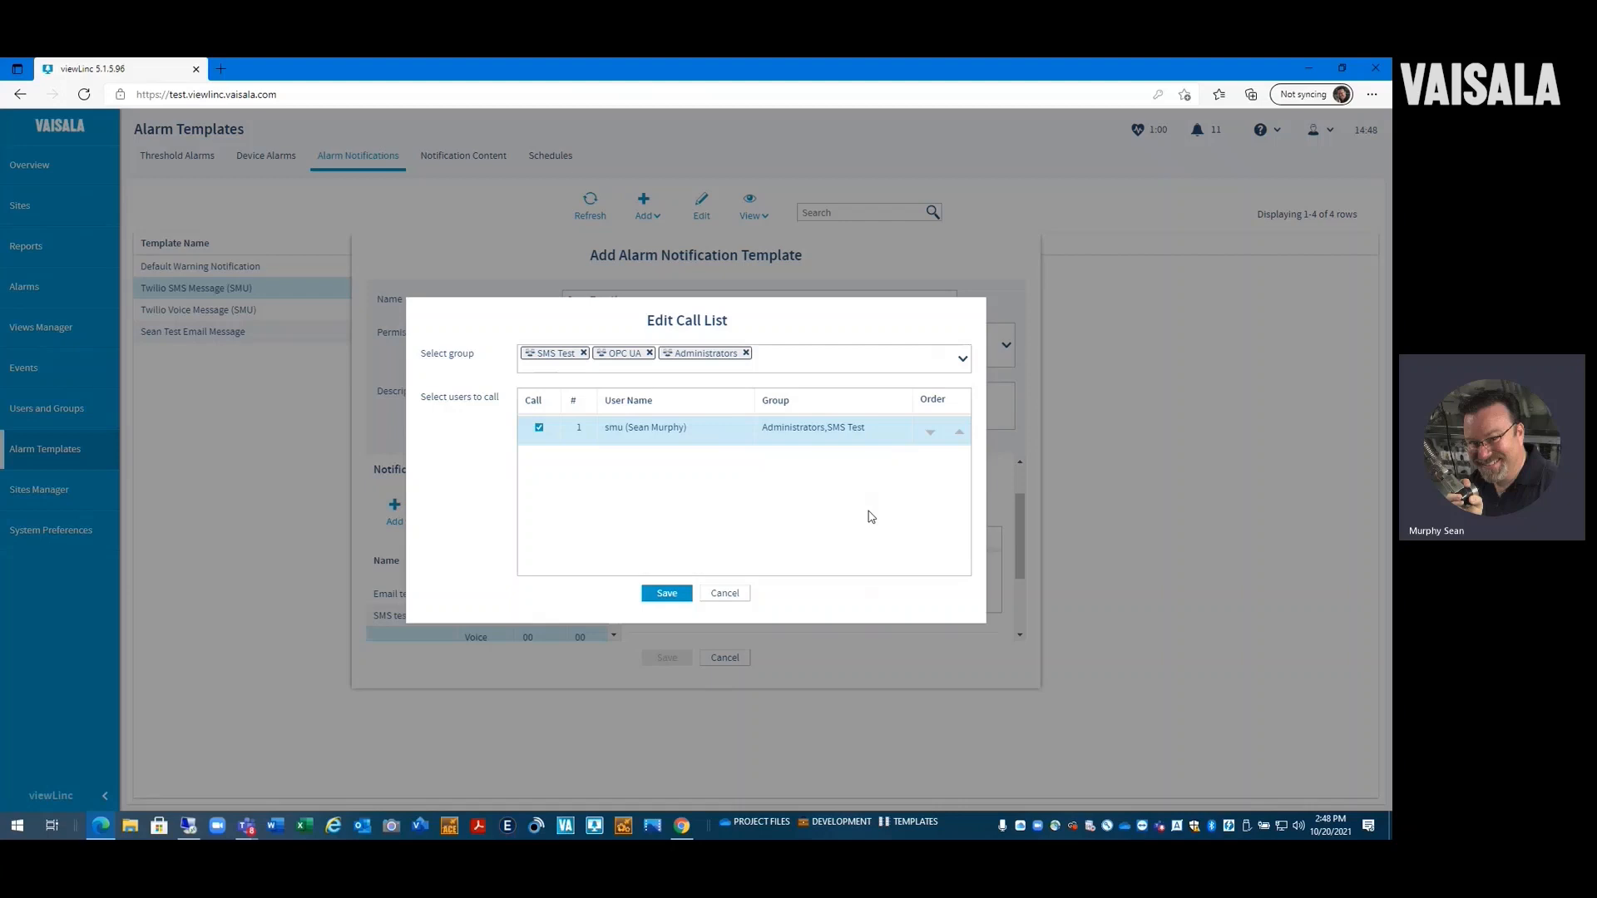
pyautogui.click(663, 595)
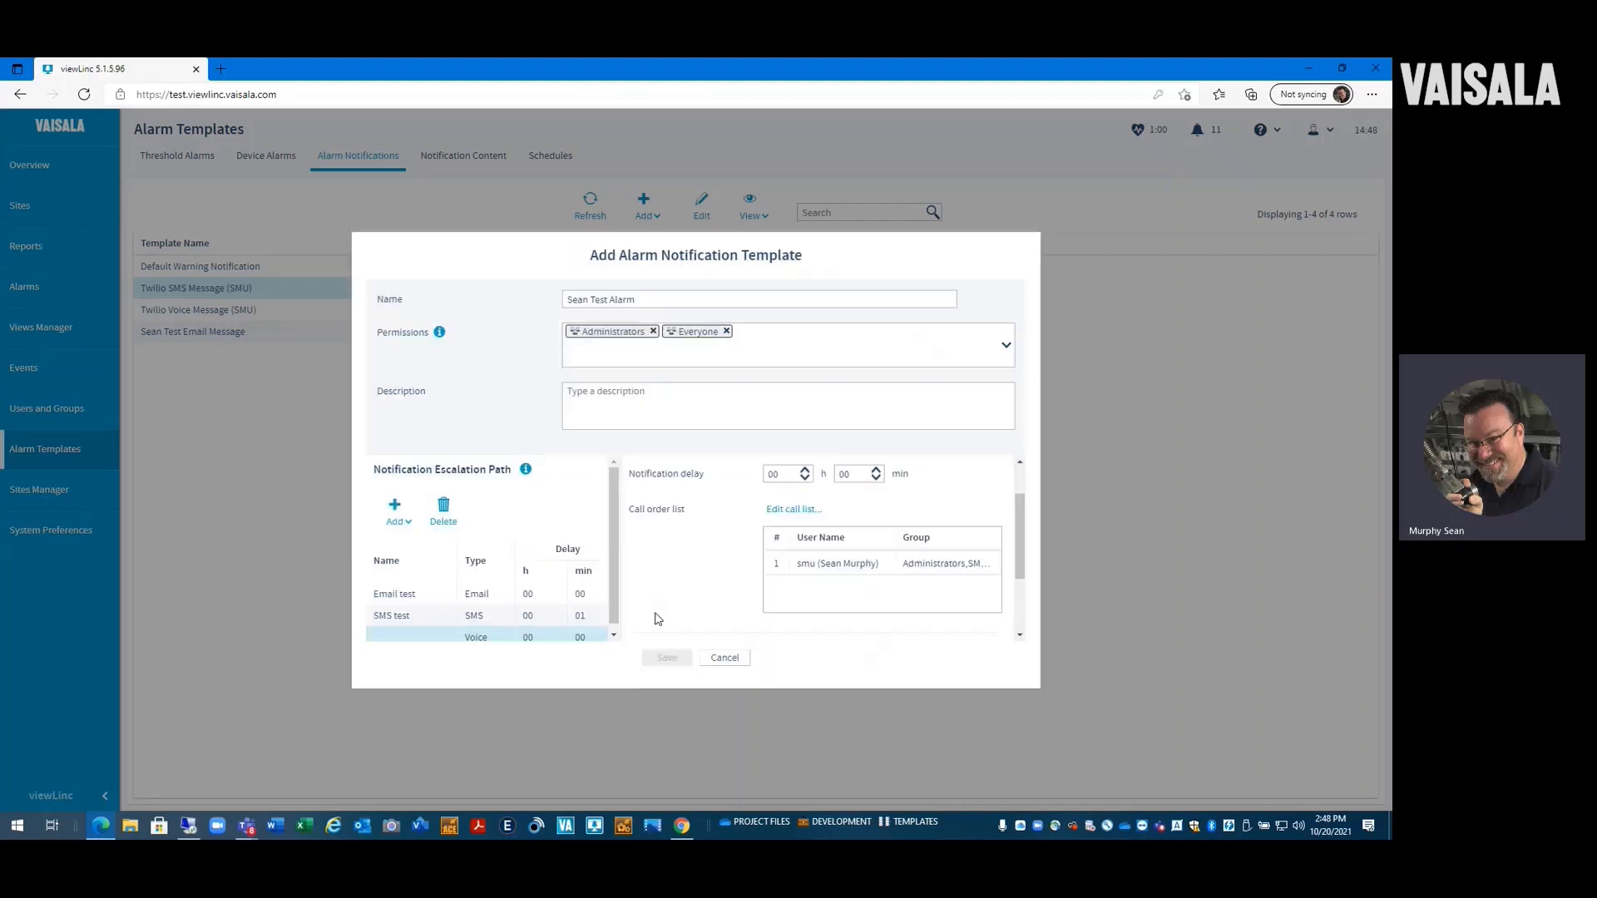
# Step: Name the voice notification "Voice test", save the alarm notification template, and select it in the template list
pyautogui.scroll(-1, 457, 639)
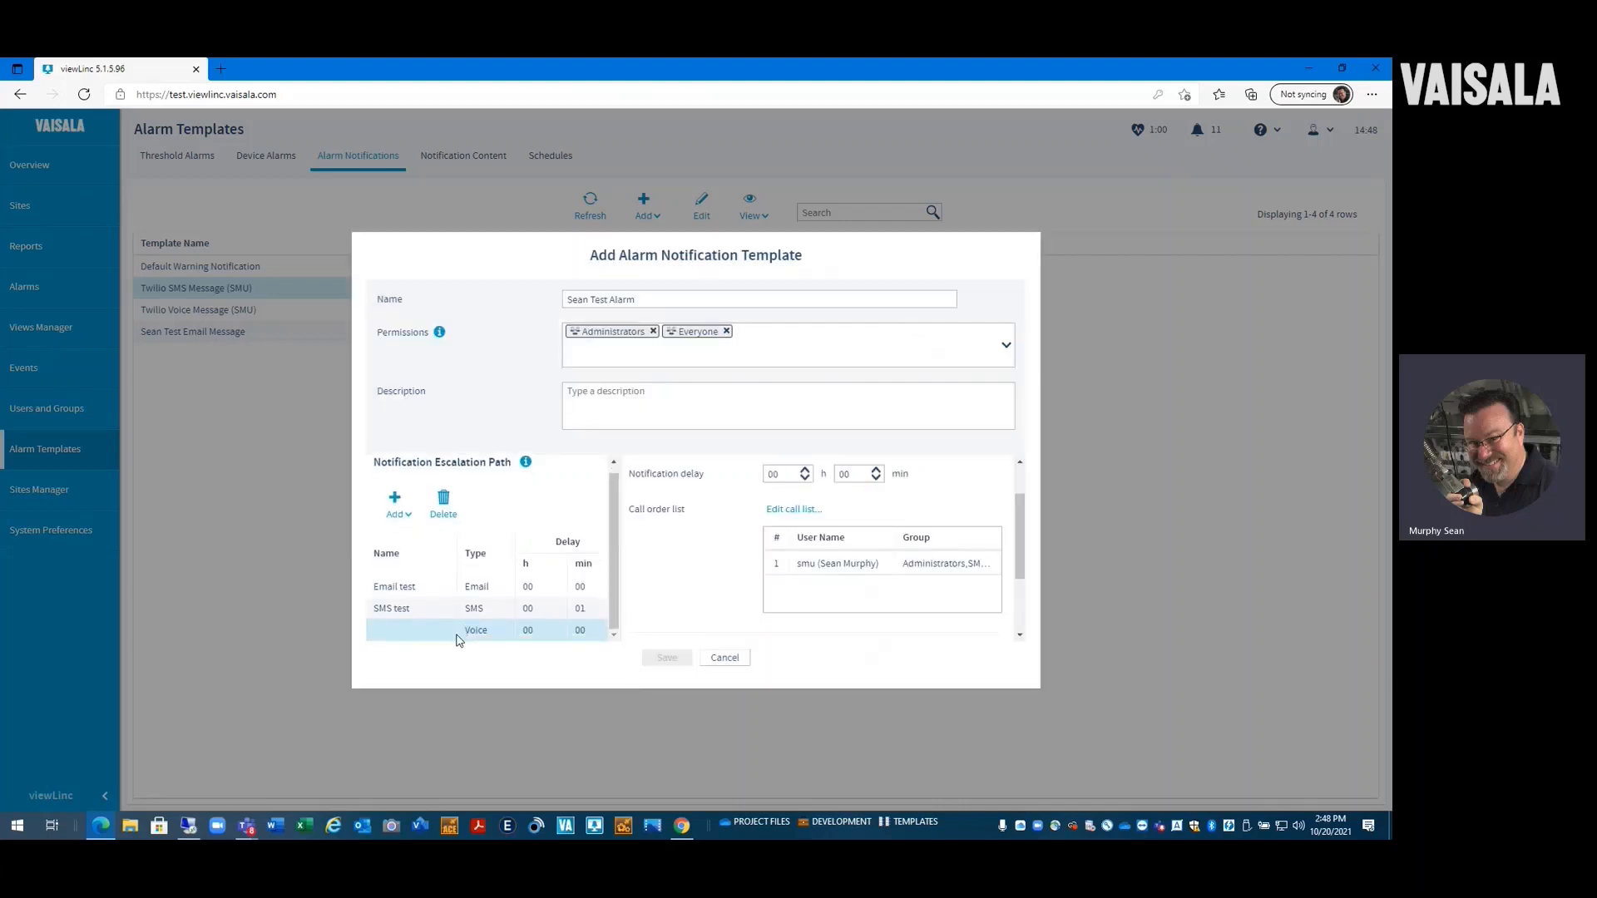
pyautogui.scroll(1, 797, 477)
pyautogui.click(795, 502)
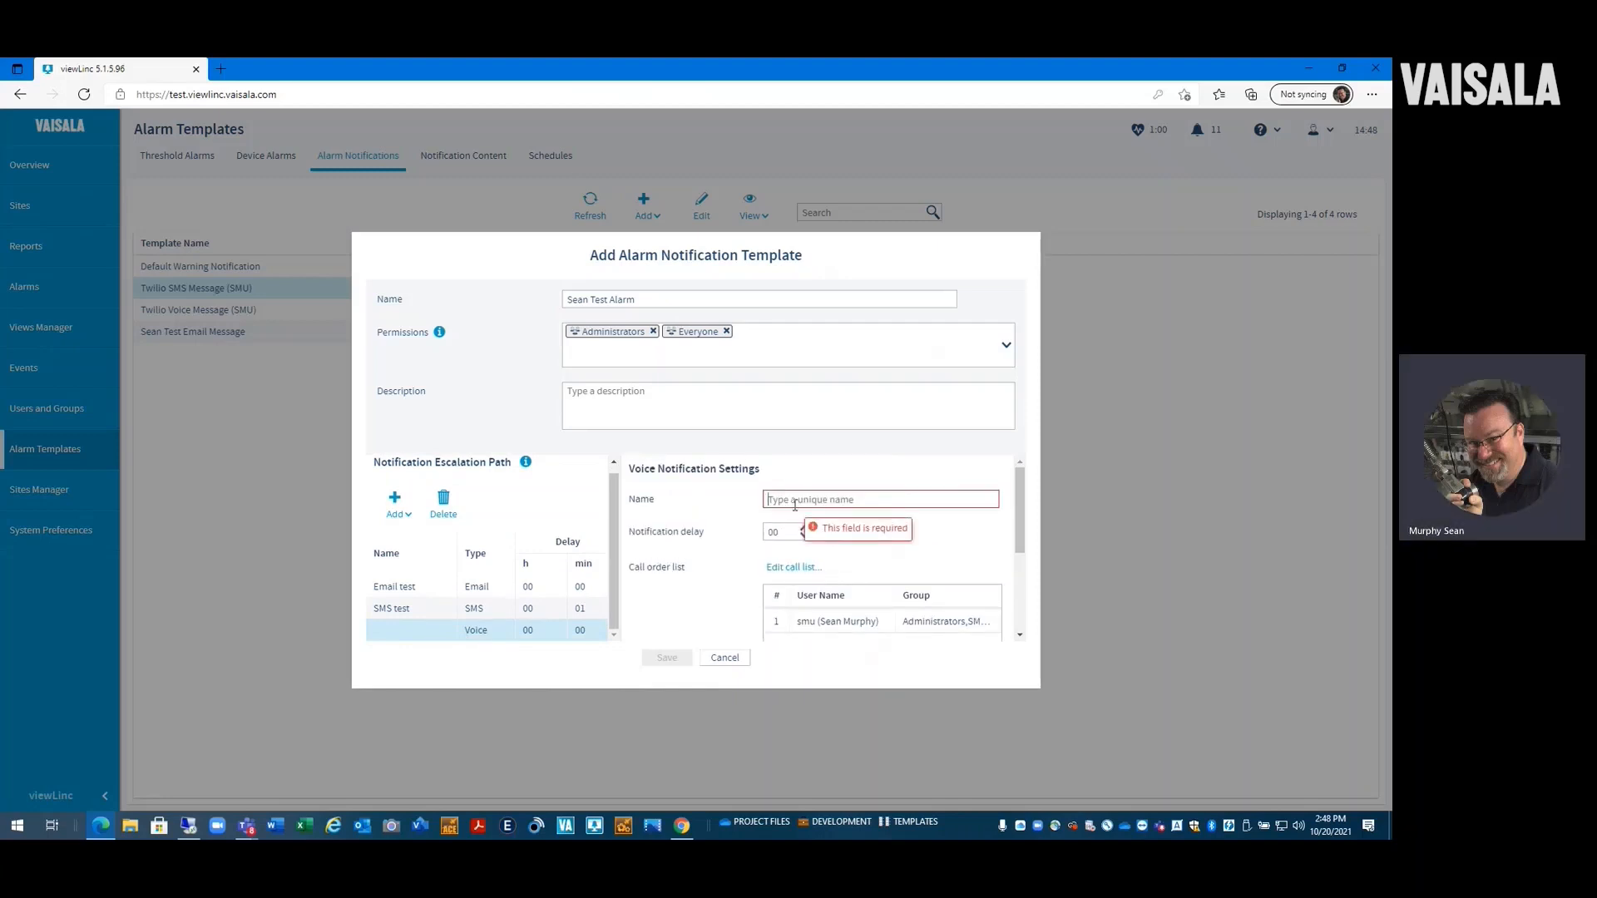
pyautogui.write('Voice test')
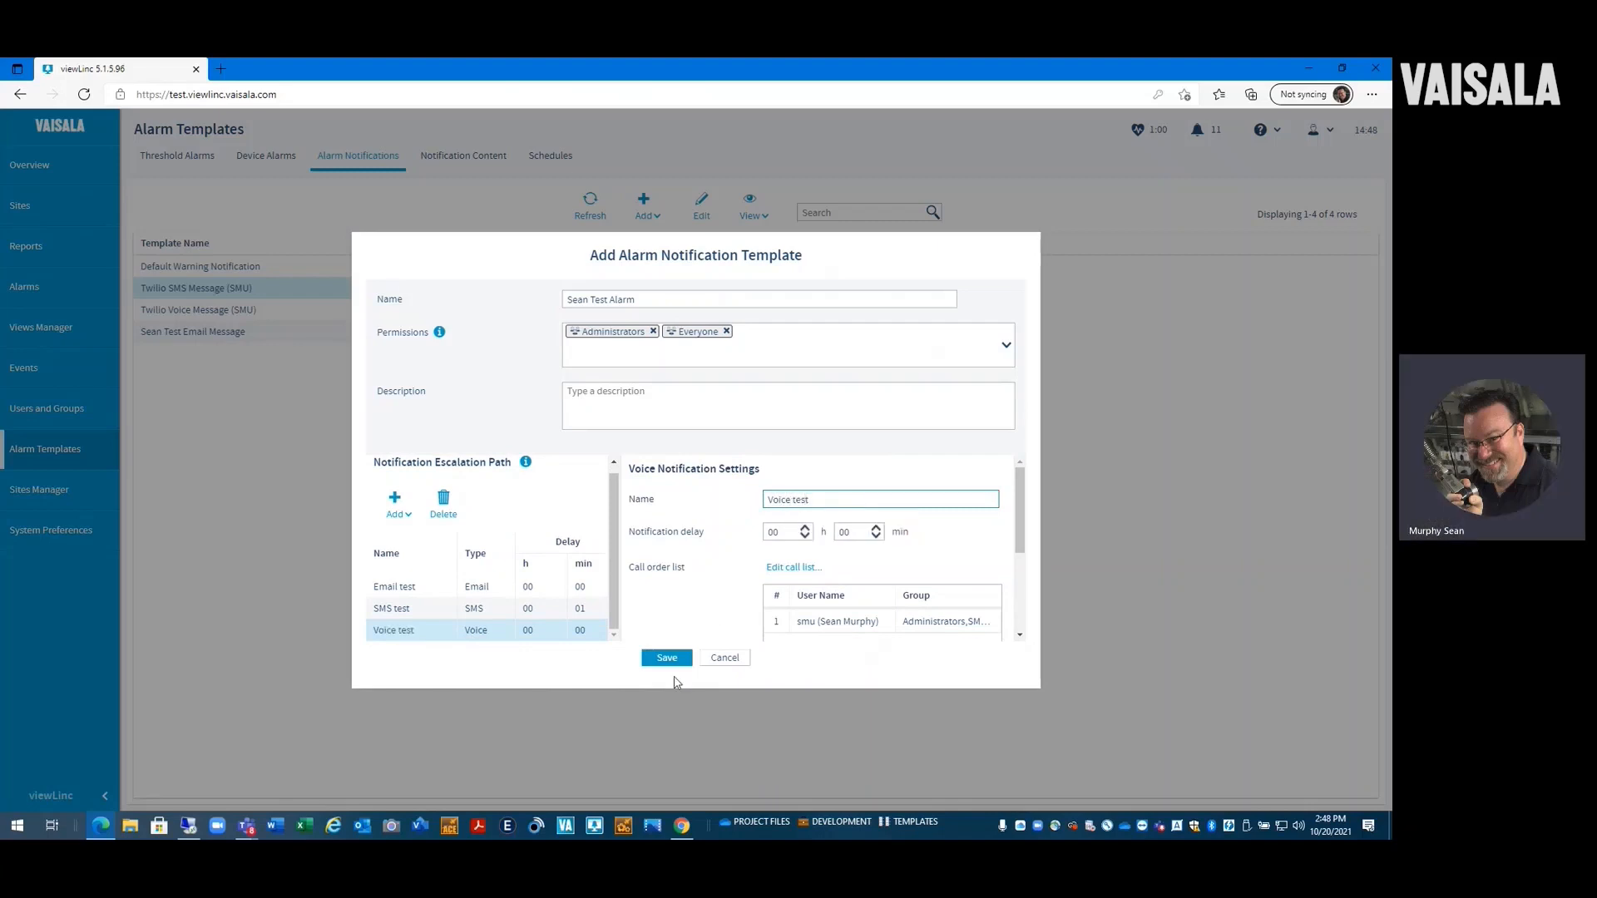
pyautogui.click(671, 657)
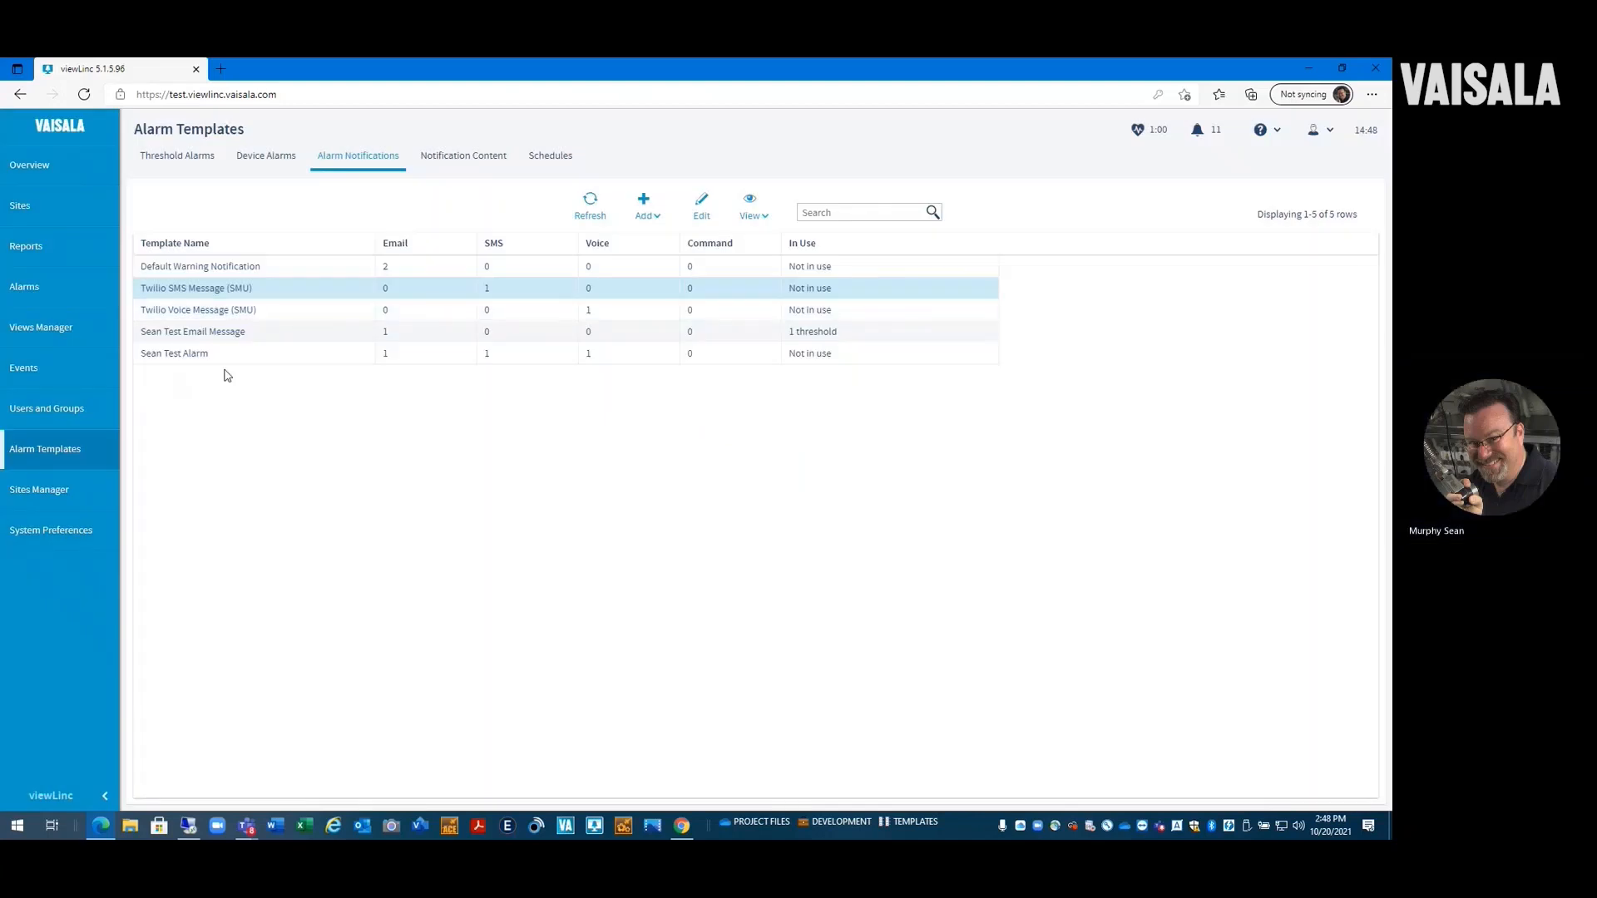
pyautogui.click(212, 356)
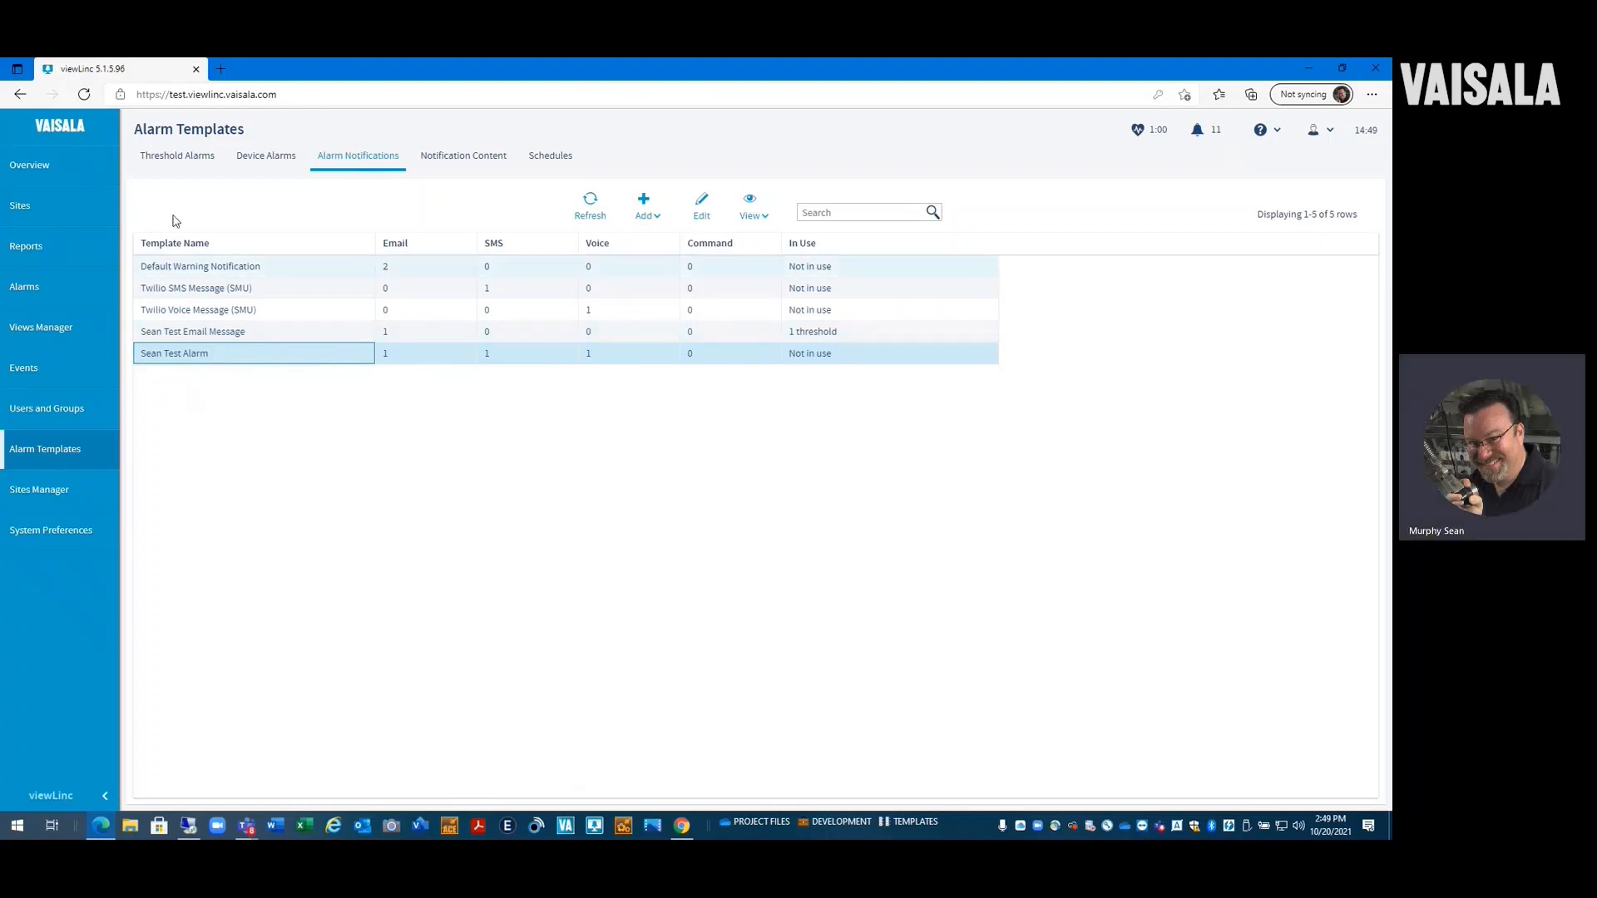
# Step: Review the Generate RH Alarm threshold template's threshold levels and the locations that use it, leaving it unedited
pyautogui.click(180, 169)
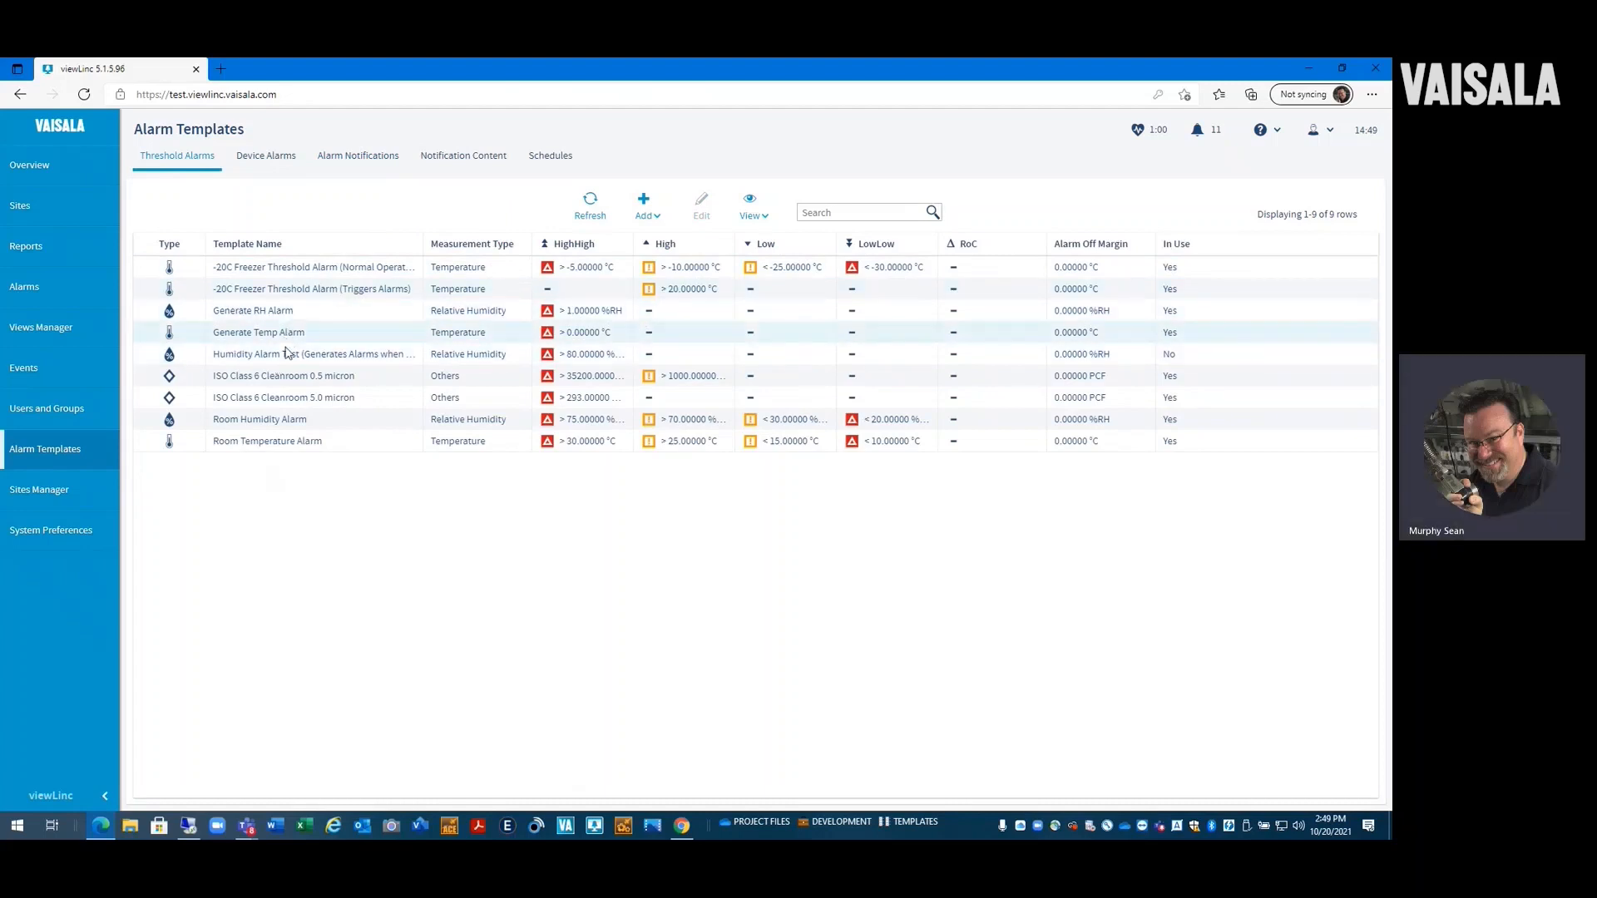
pyautogui.doubleClick(316, 313)
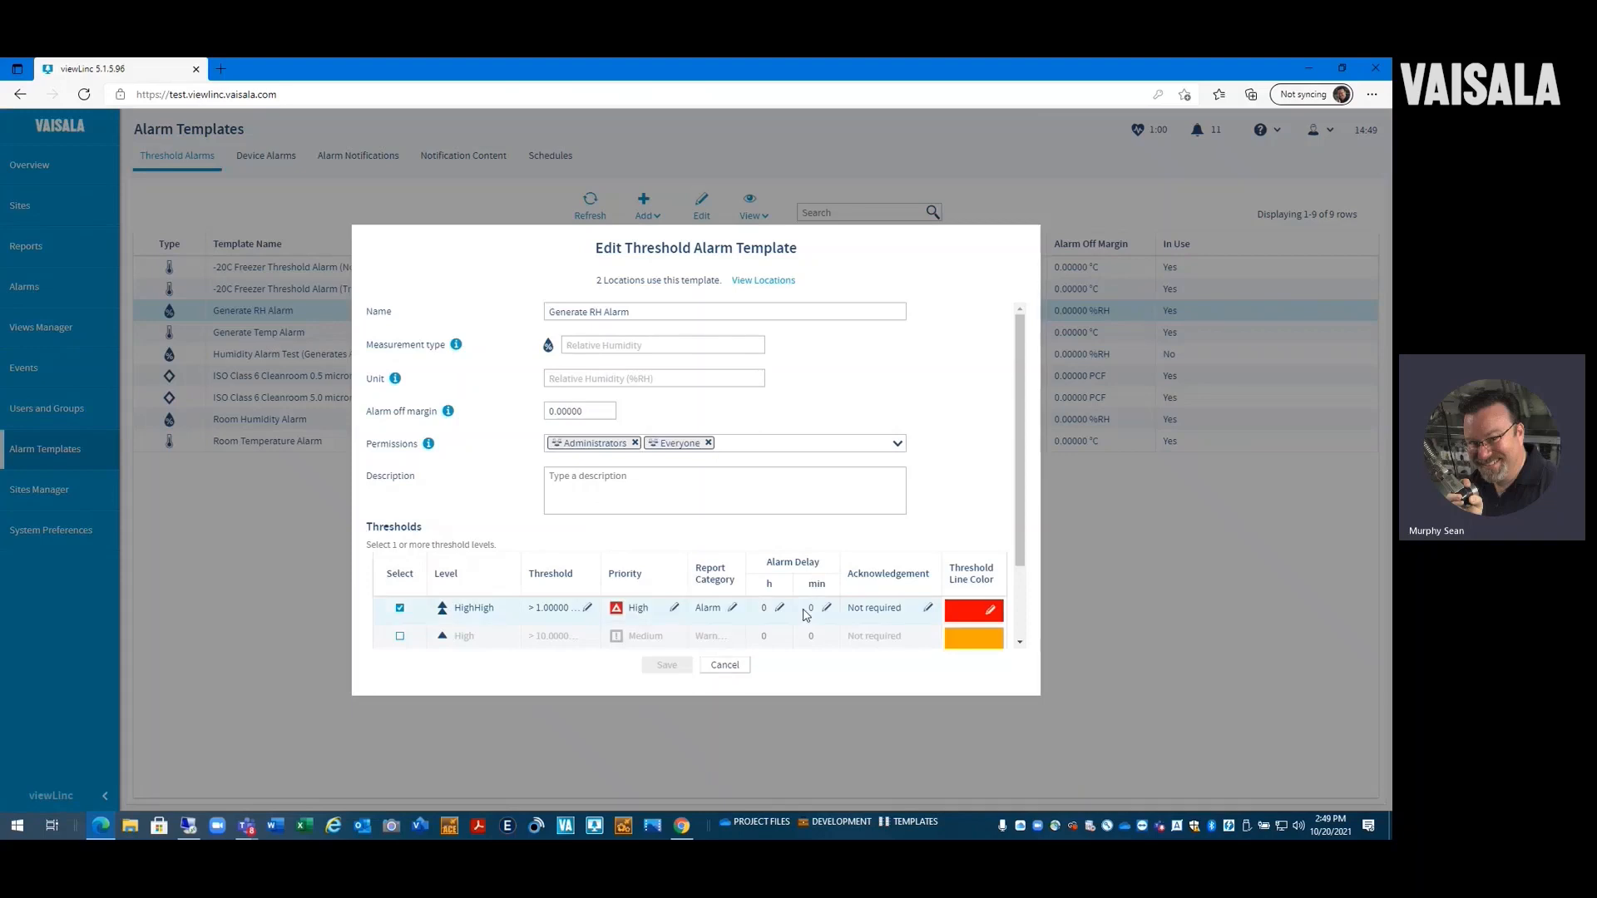
pyautogui.scroll(-2, 875, 558)
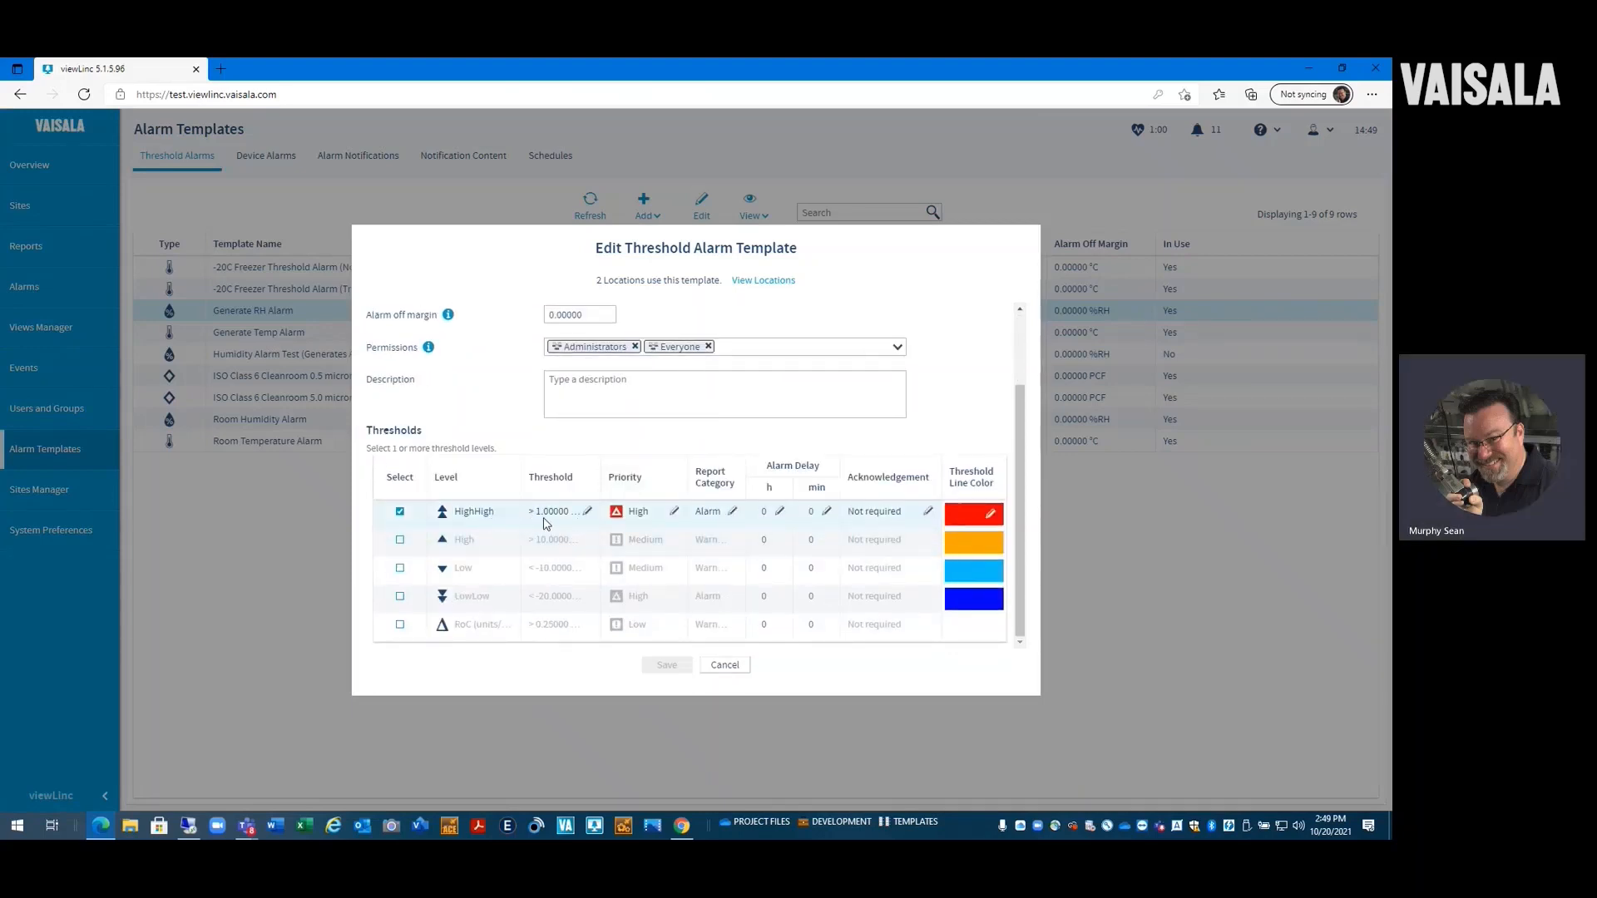
pyautogui.scroll(2, 407, 513)
pyautogui.scroll(1, 408, 513)
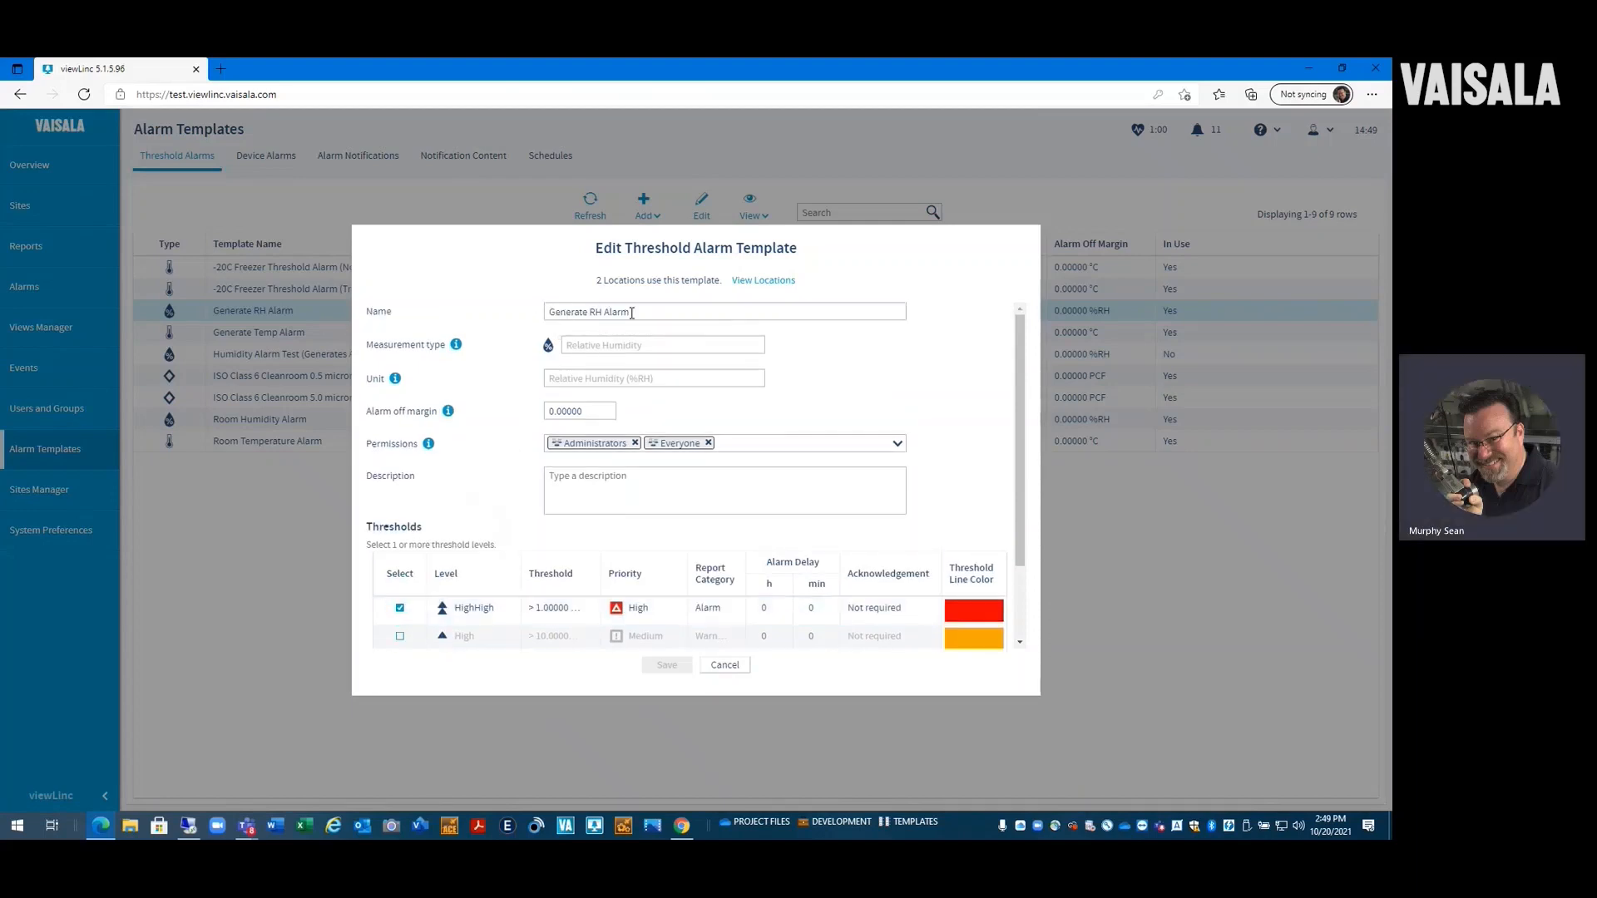
pyautogui.click(749, 281)
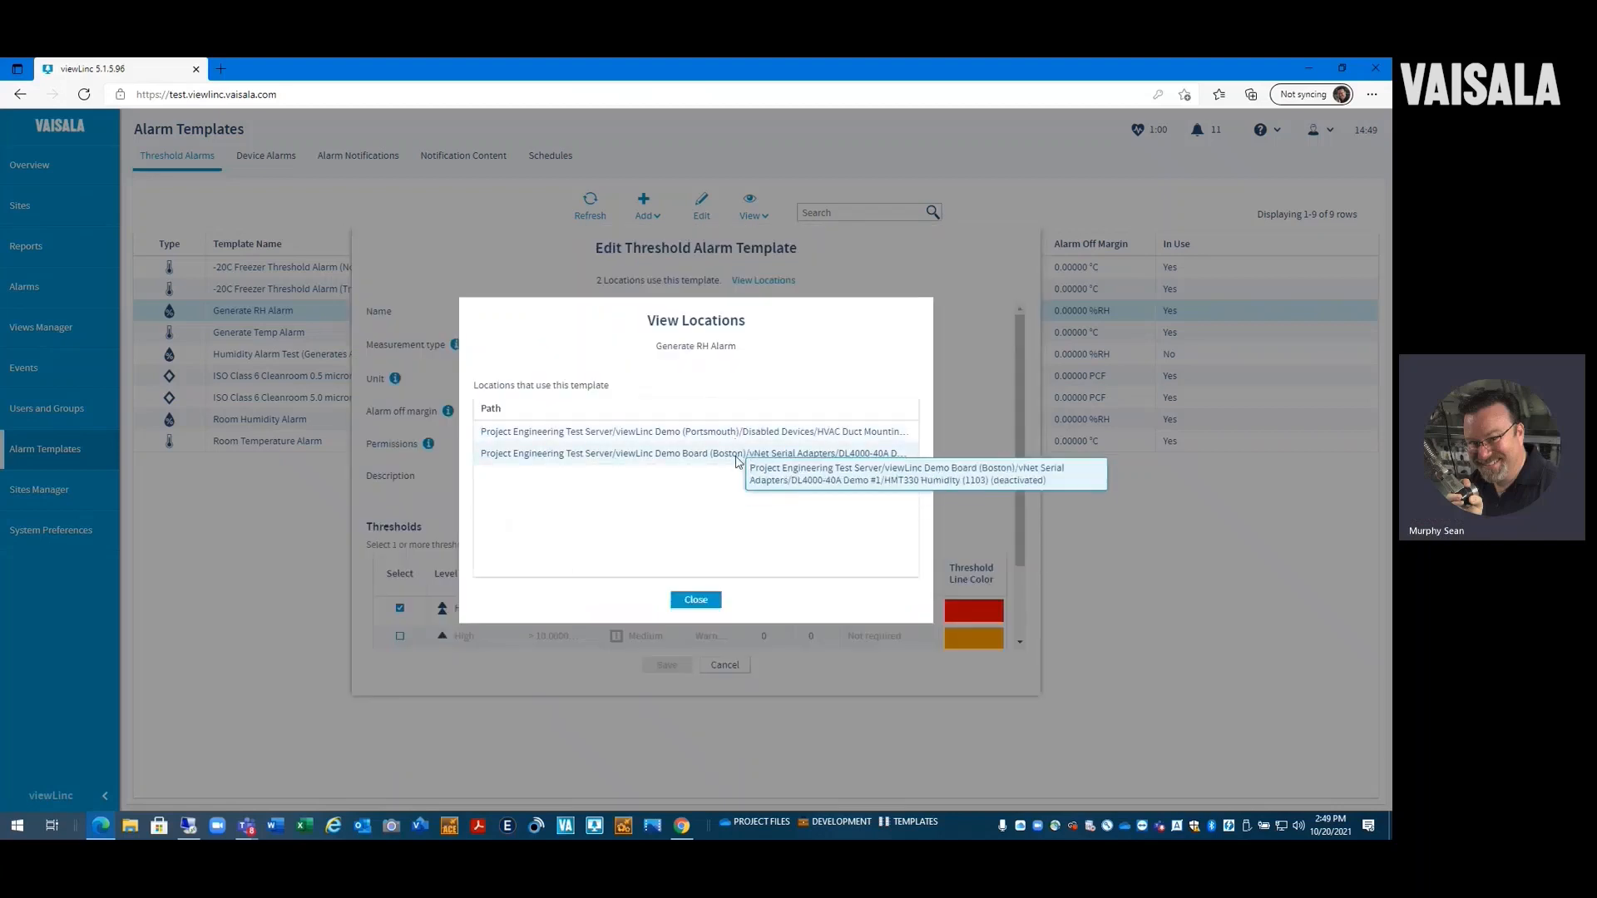
pyautogui.click(699, 600)
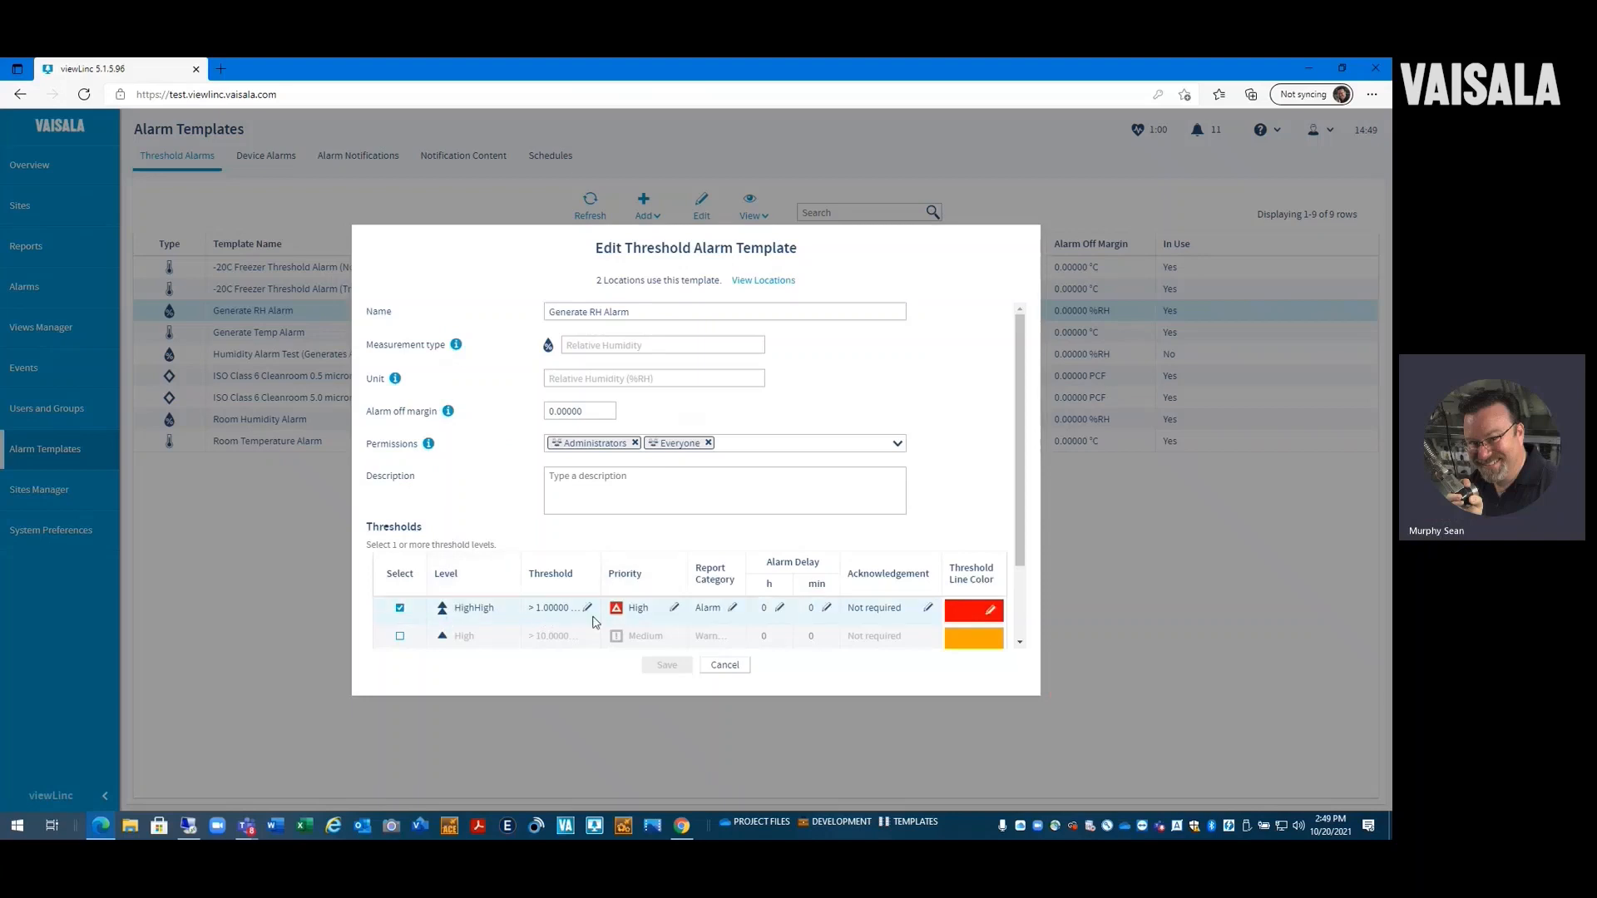
pyautogui.click(727, 665)
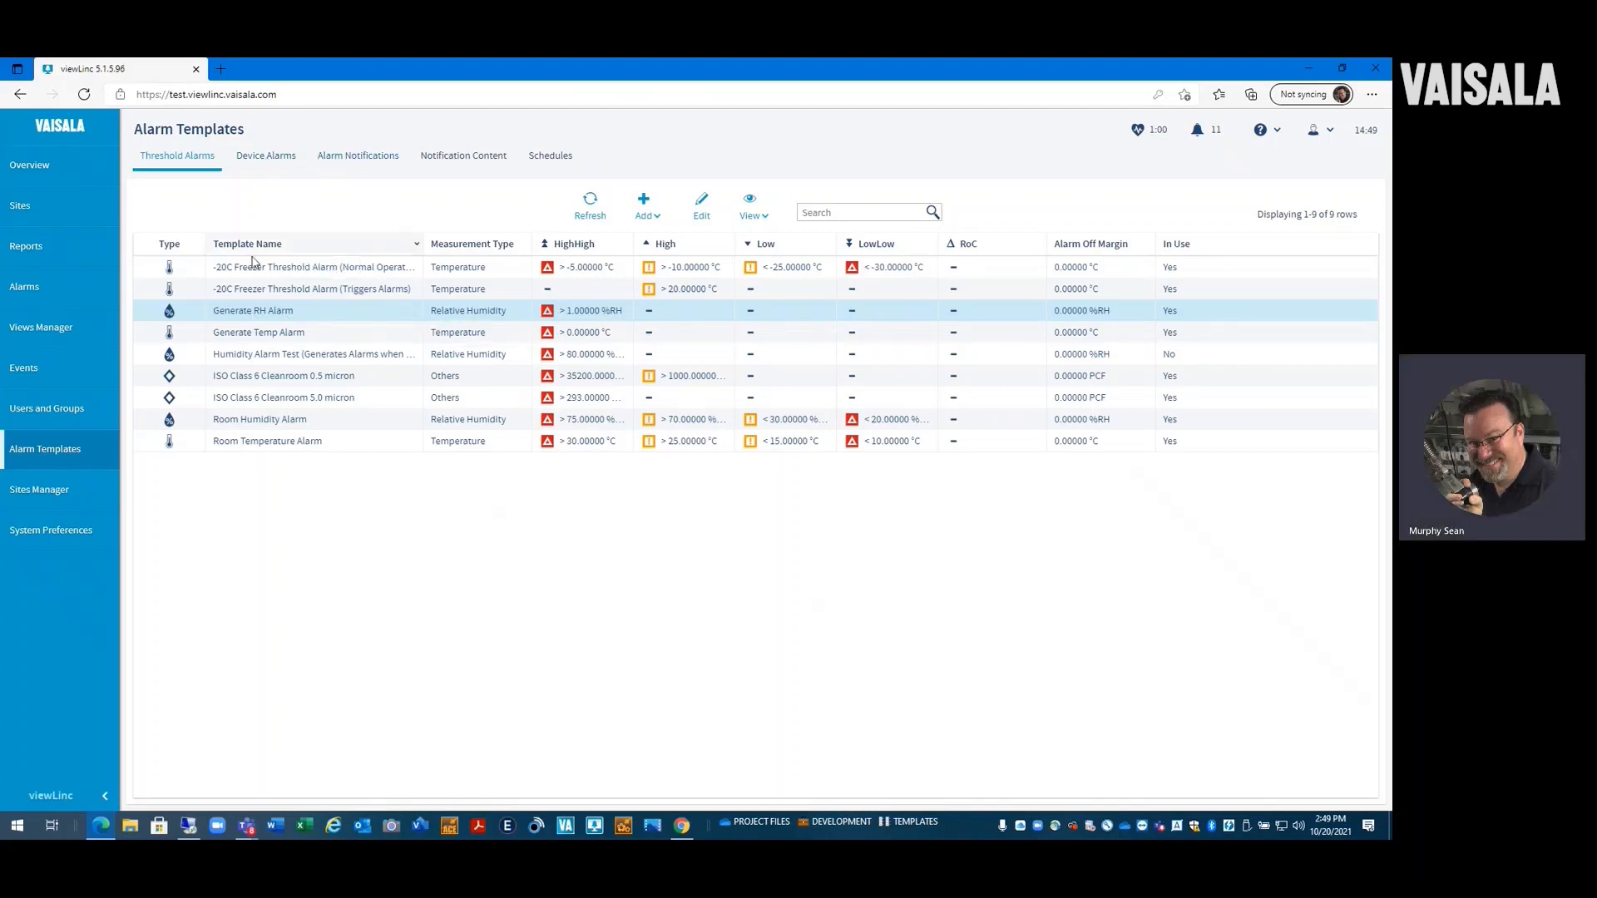
# Step: Start a threshold alarm for the Humidity (Demo Lab) location in Sites Manager, using the Generate RH Alarm template
pyautogui.click(59, 498)
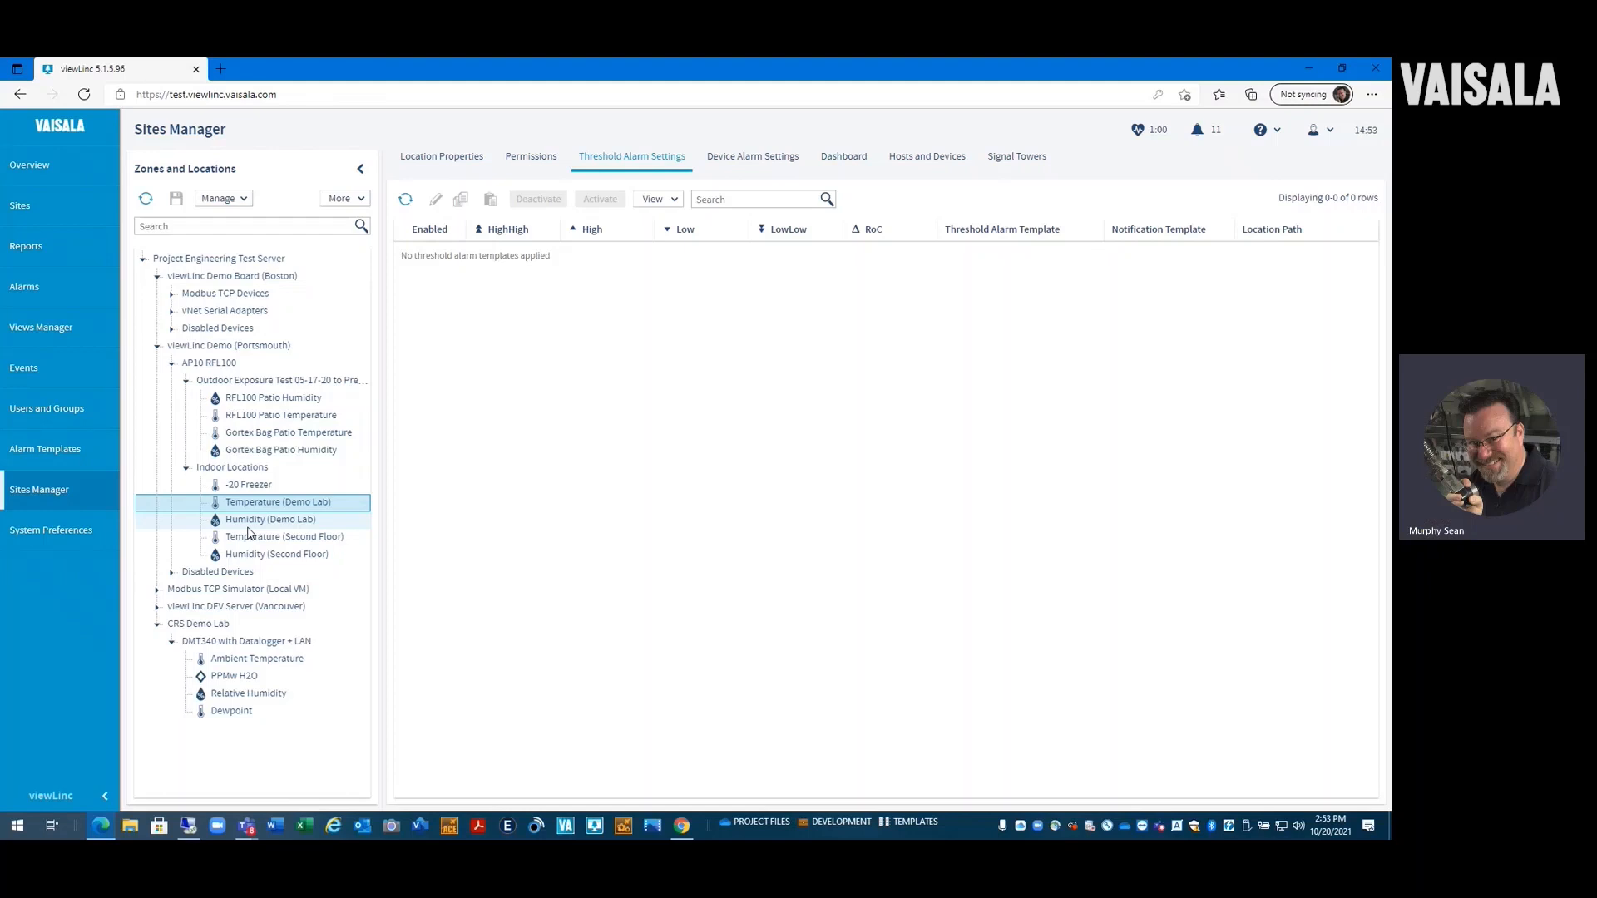
pyautogui.click(250, 523)
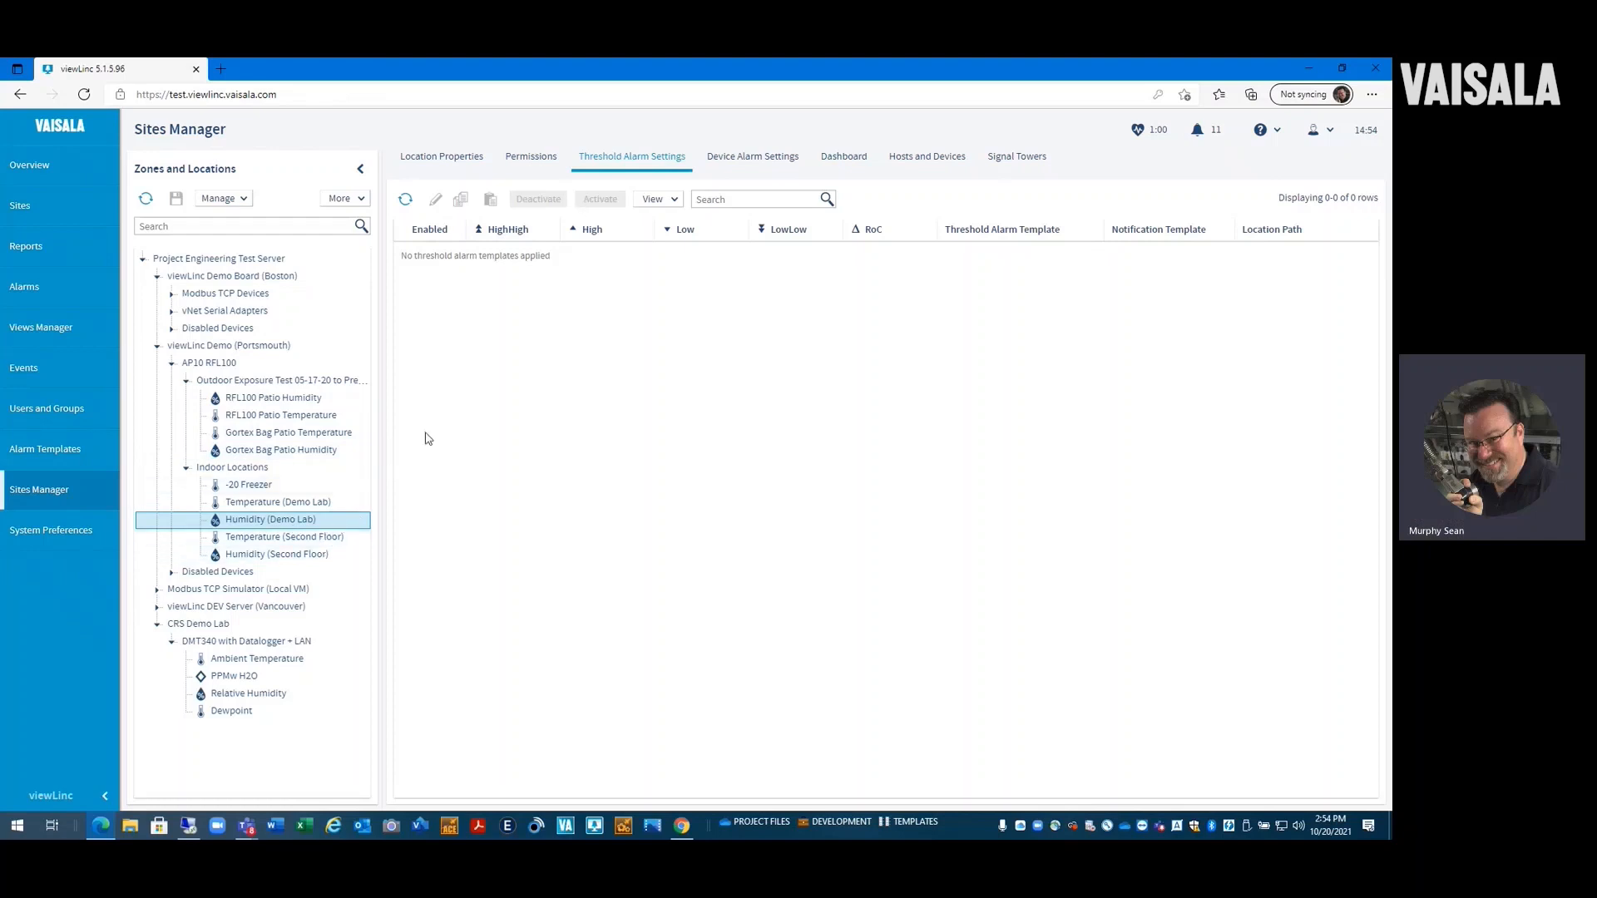
pyautogui.rightClick(313, 526)
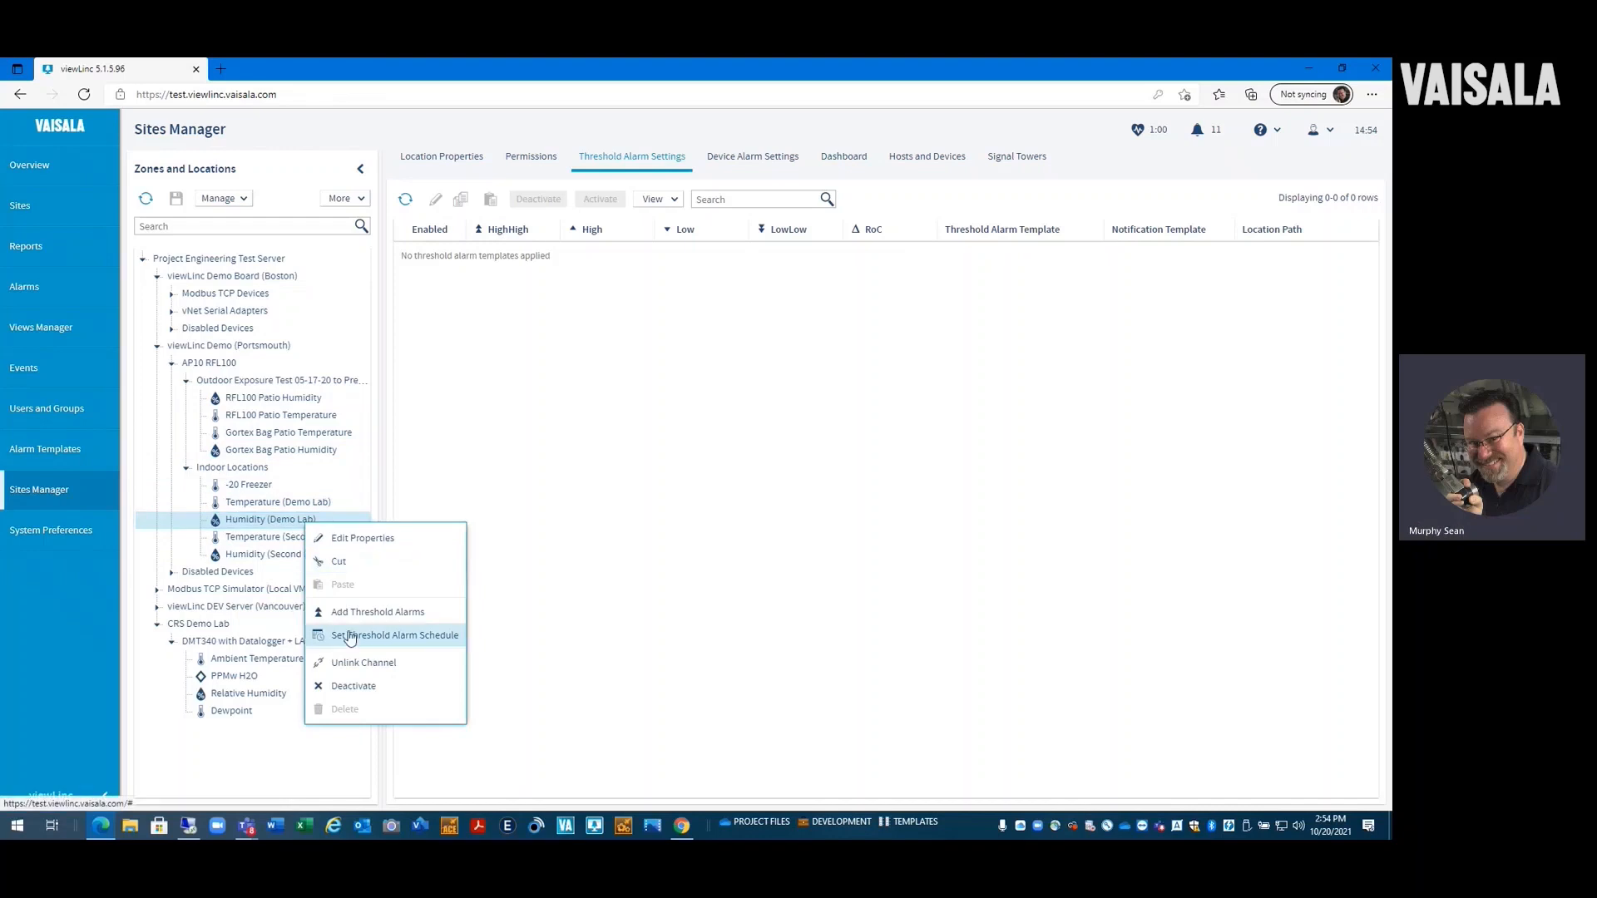
pyautogui.click(371, 617)
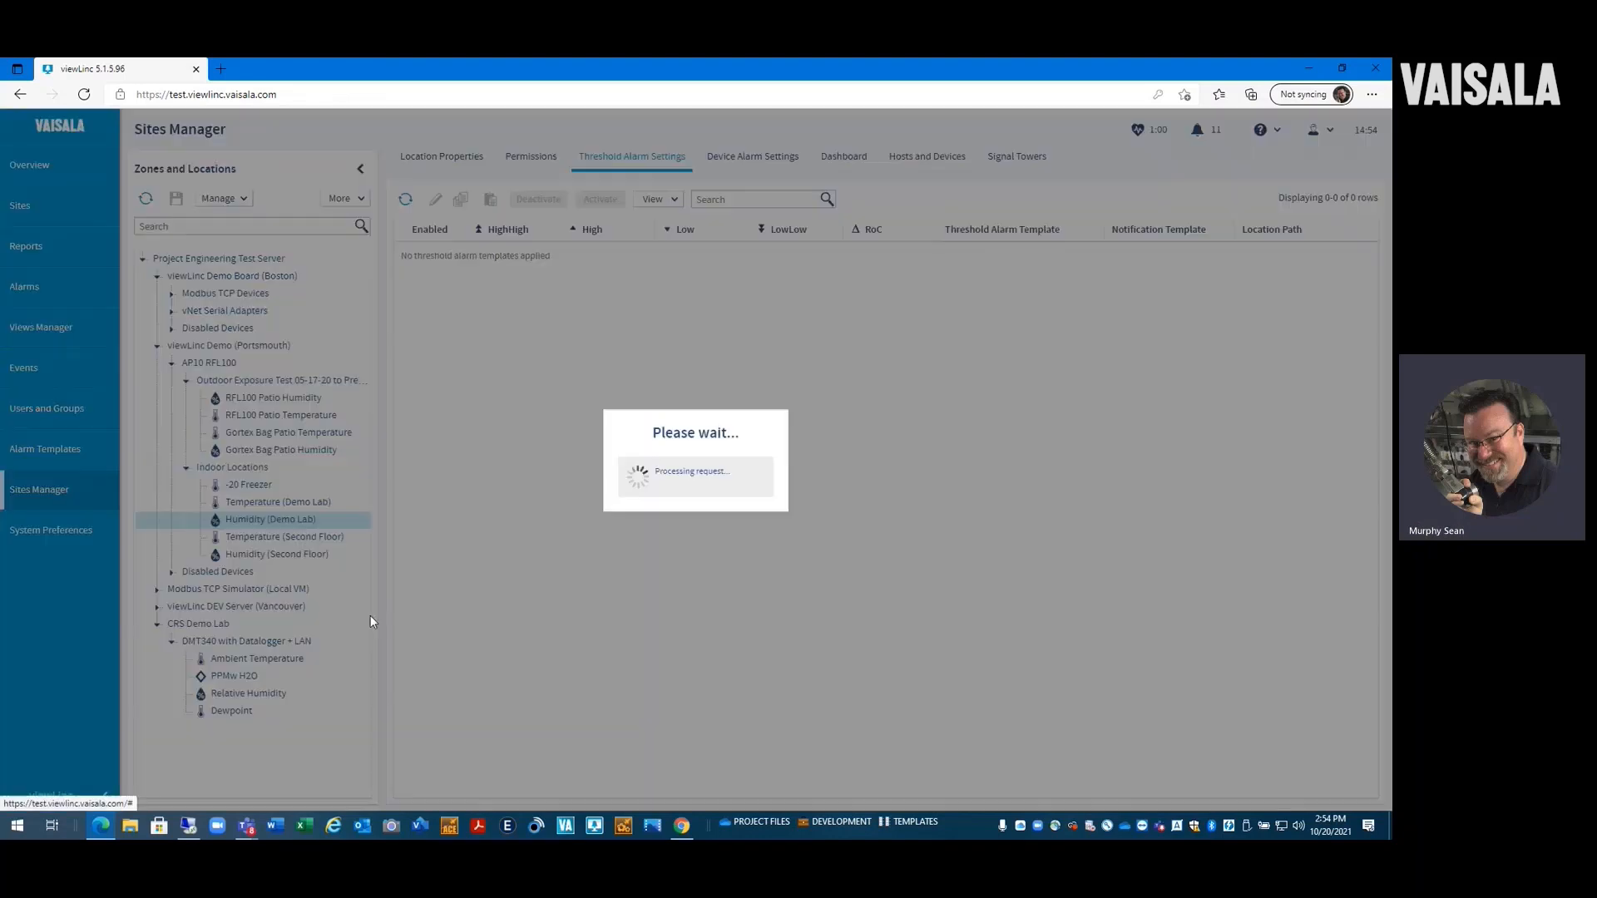
pyautogui.click(619, 417)
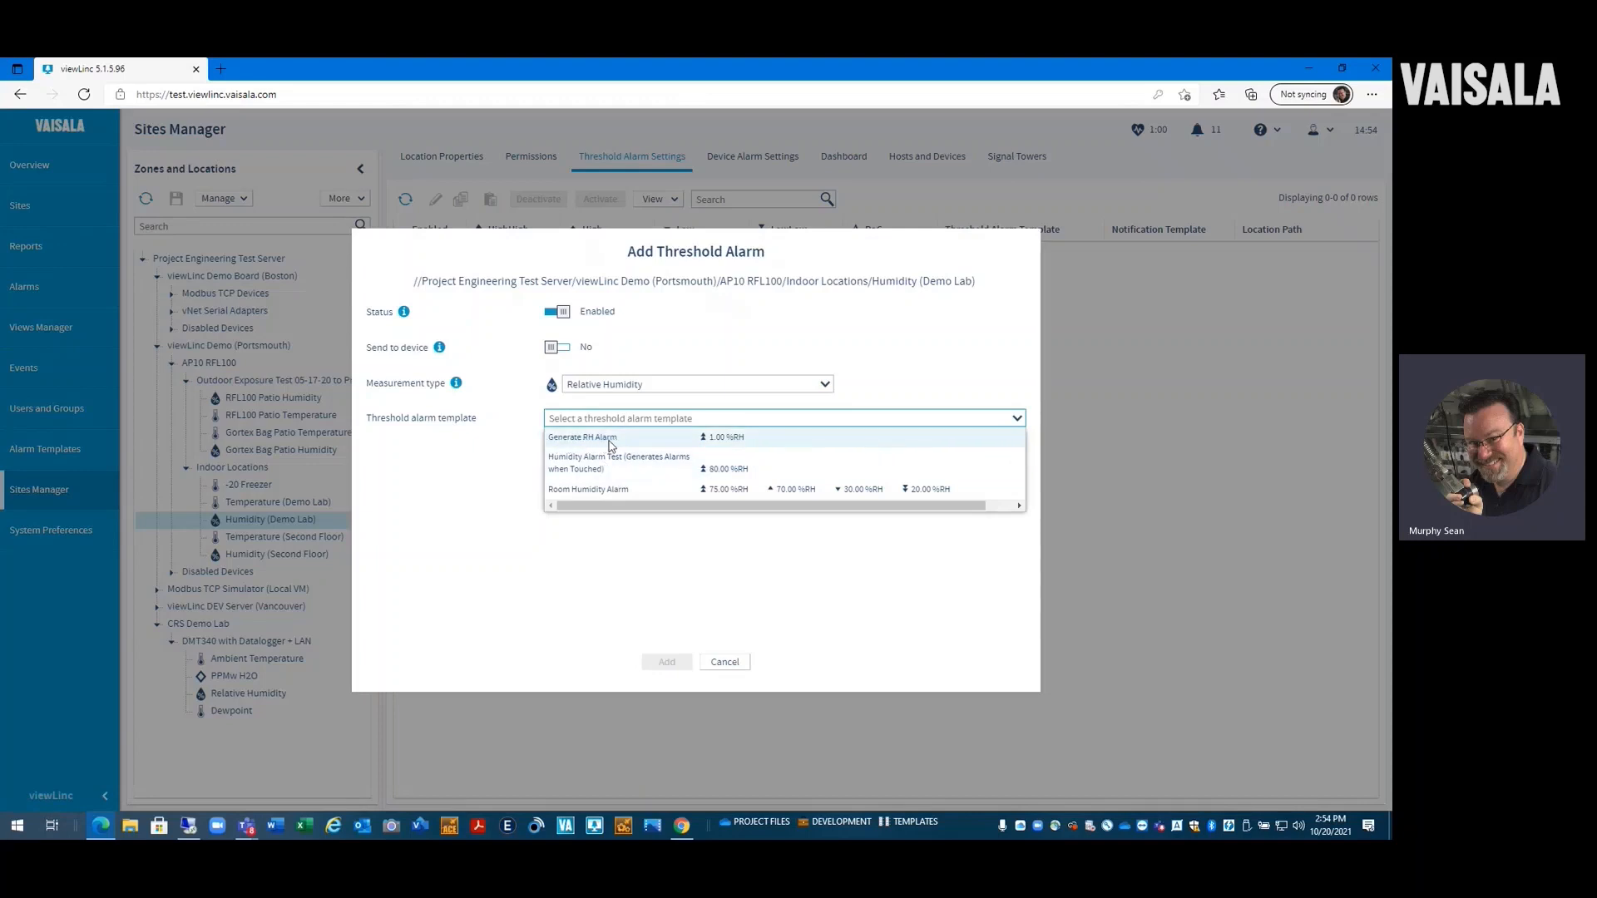
pyautogui.click(611, 441)
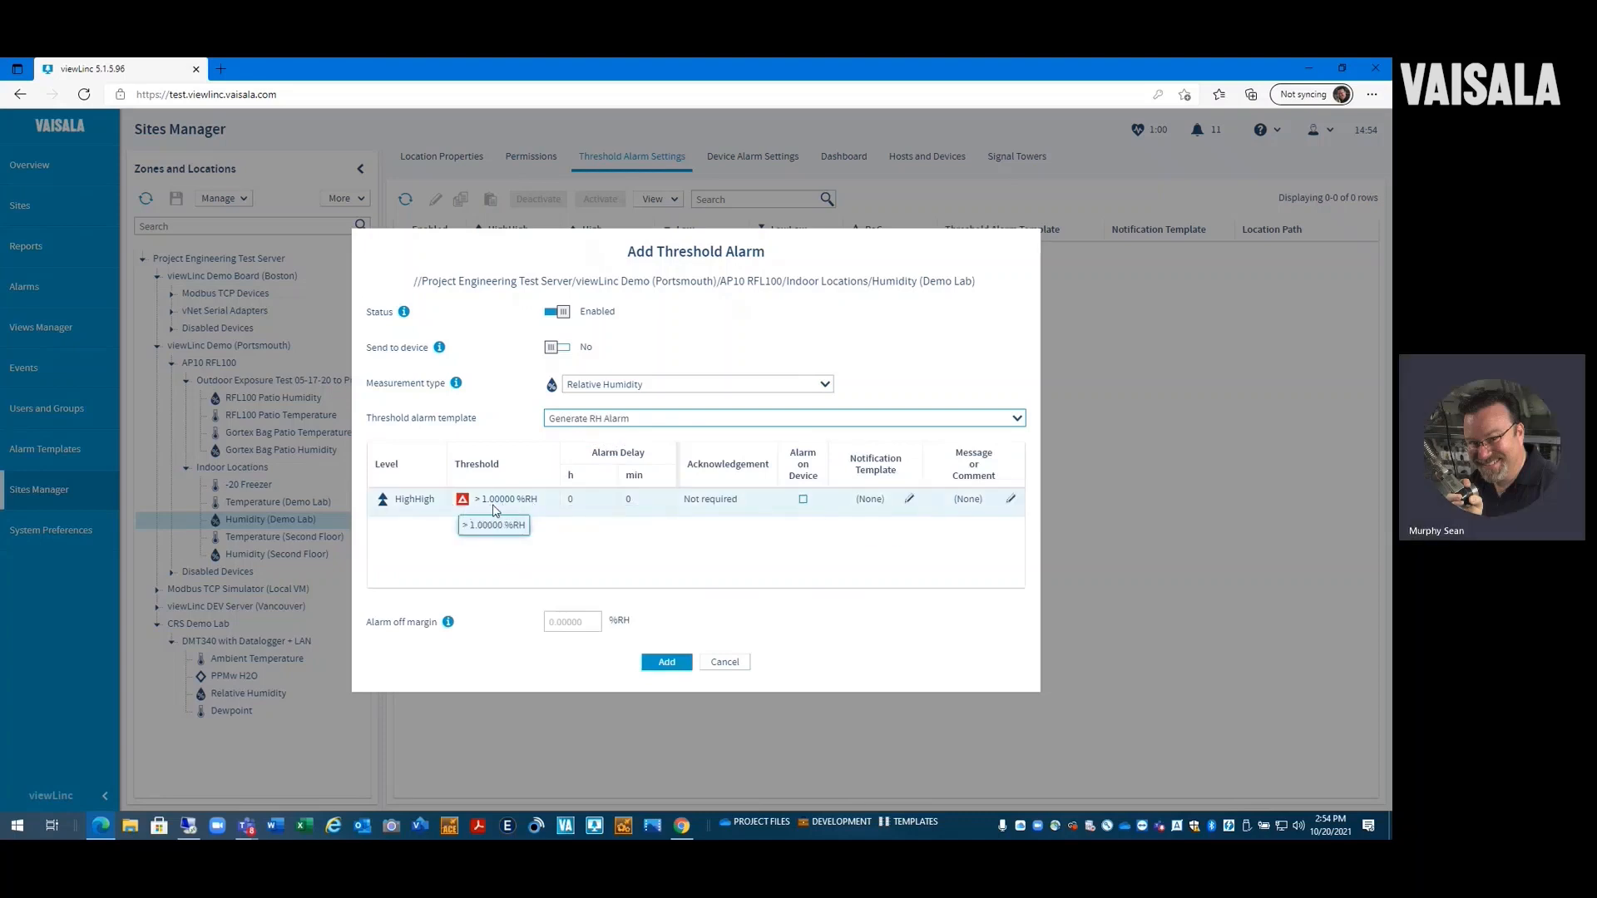
# Step: Assign the newly created test alarm notification template to the HighHigh level and add the threshold alarm to the location
pyautogui.click(907, 500)
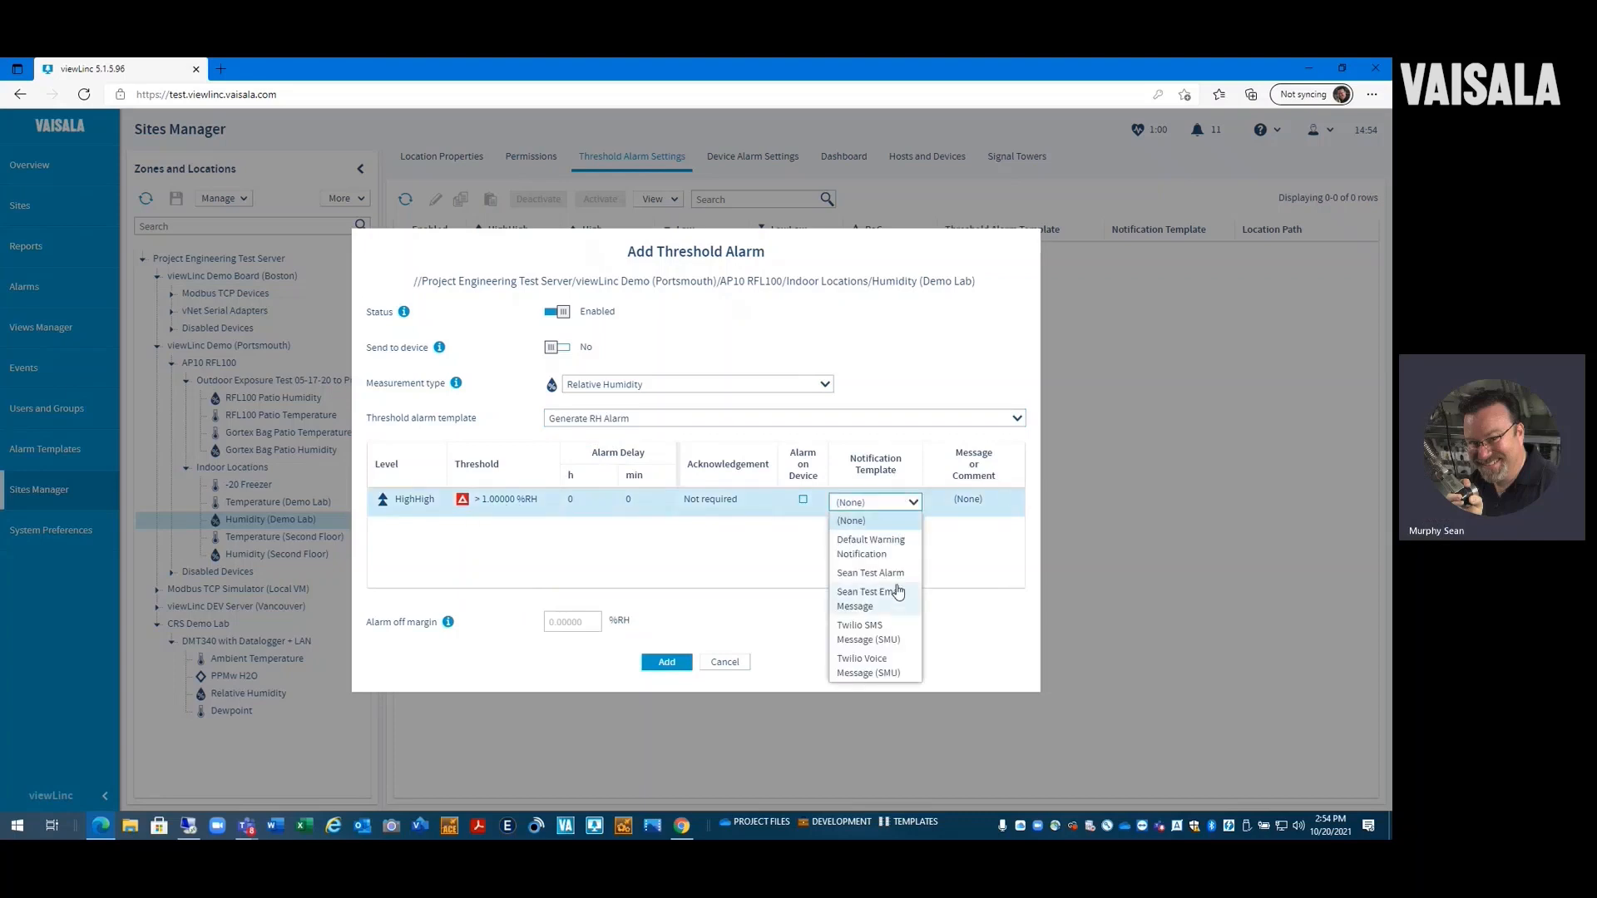
pyautogui.click(895, 574)
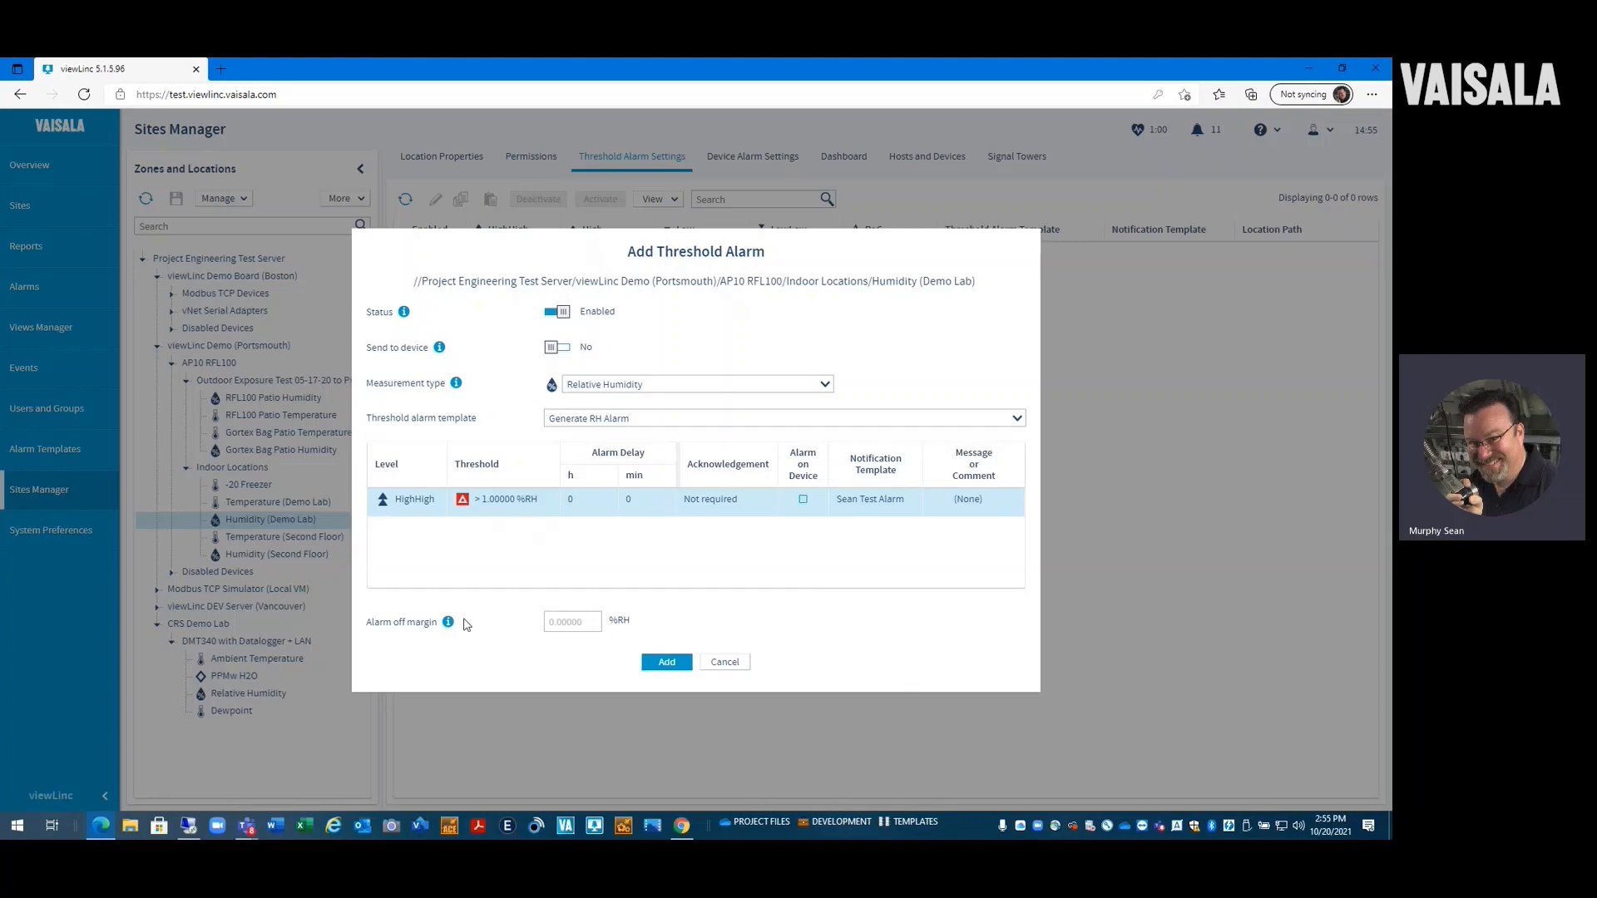
pyautogui.moveTo(454, 634)
pyautogui.click(666, 664)
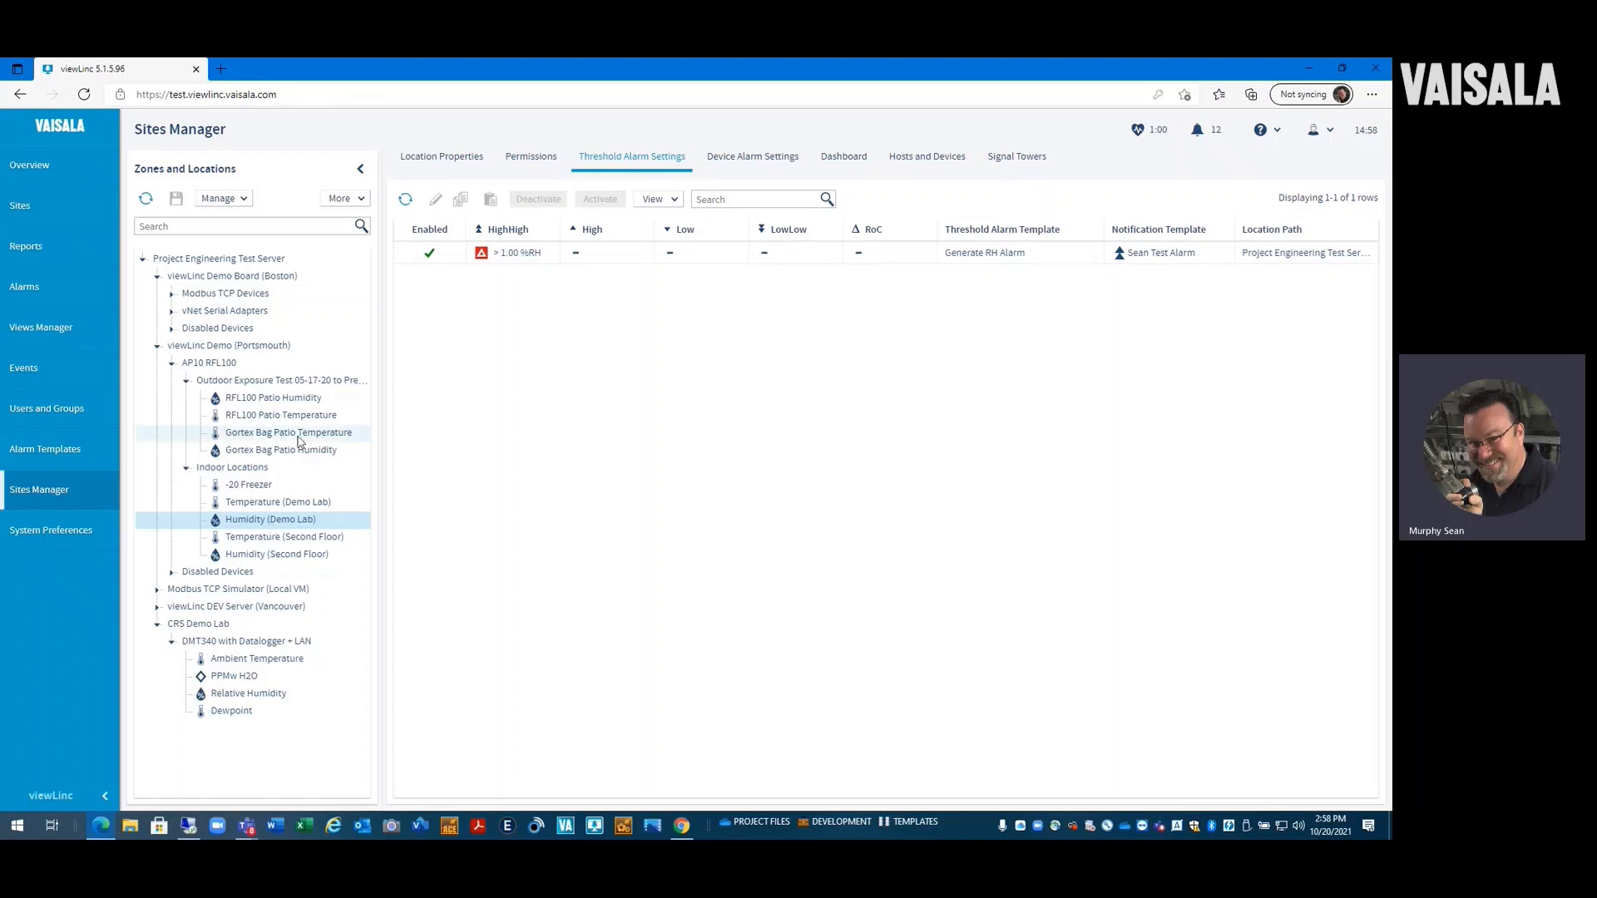
# Step: Check the viewLinc PIN in the smu user's account properties, leaving the account unchanged
pyautogui.click(47, 408)
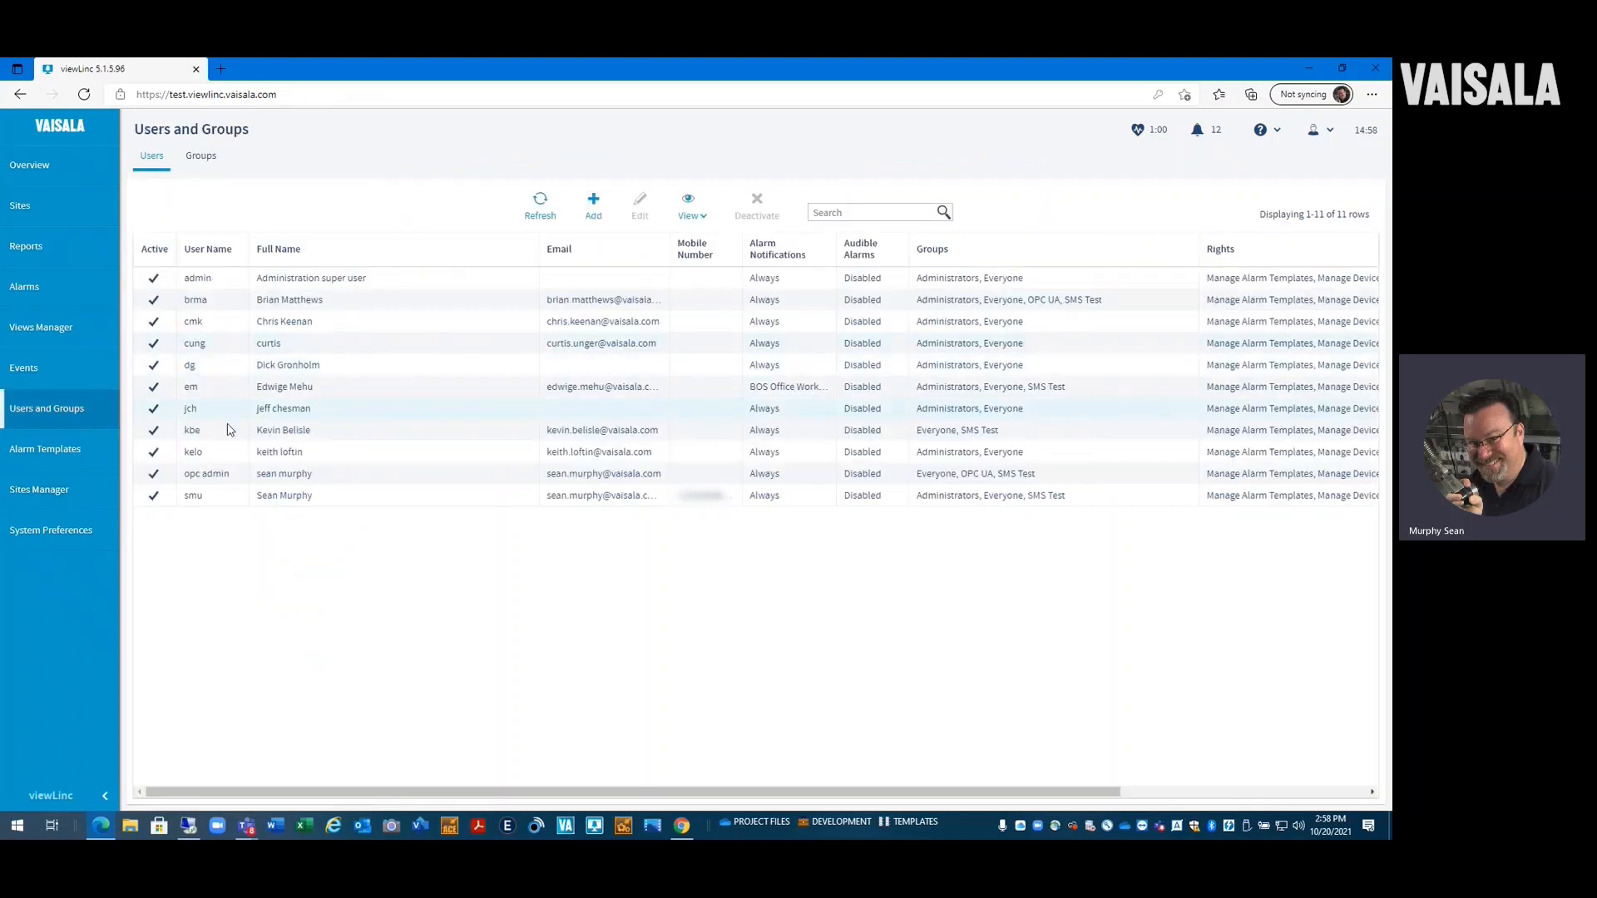
pyautogui.doubleClick(228, 499)
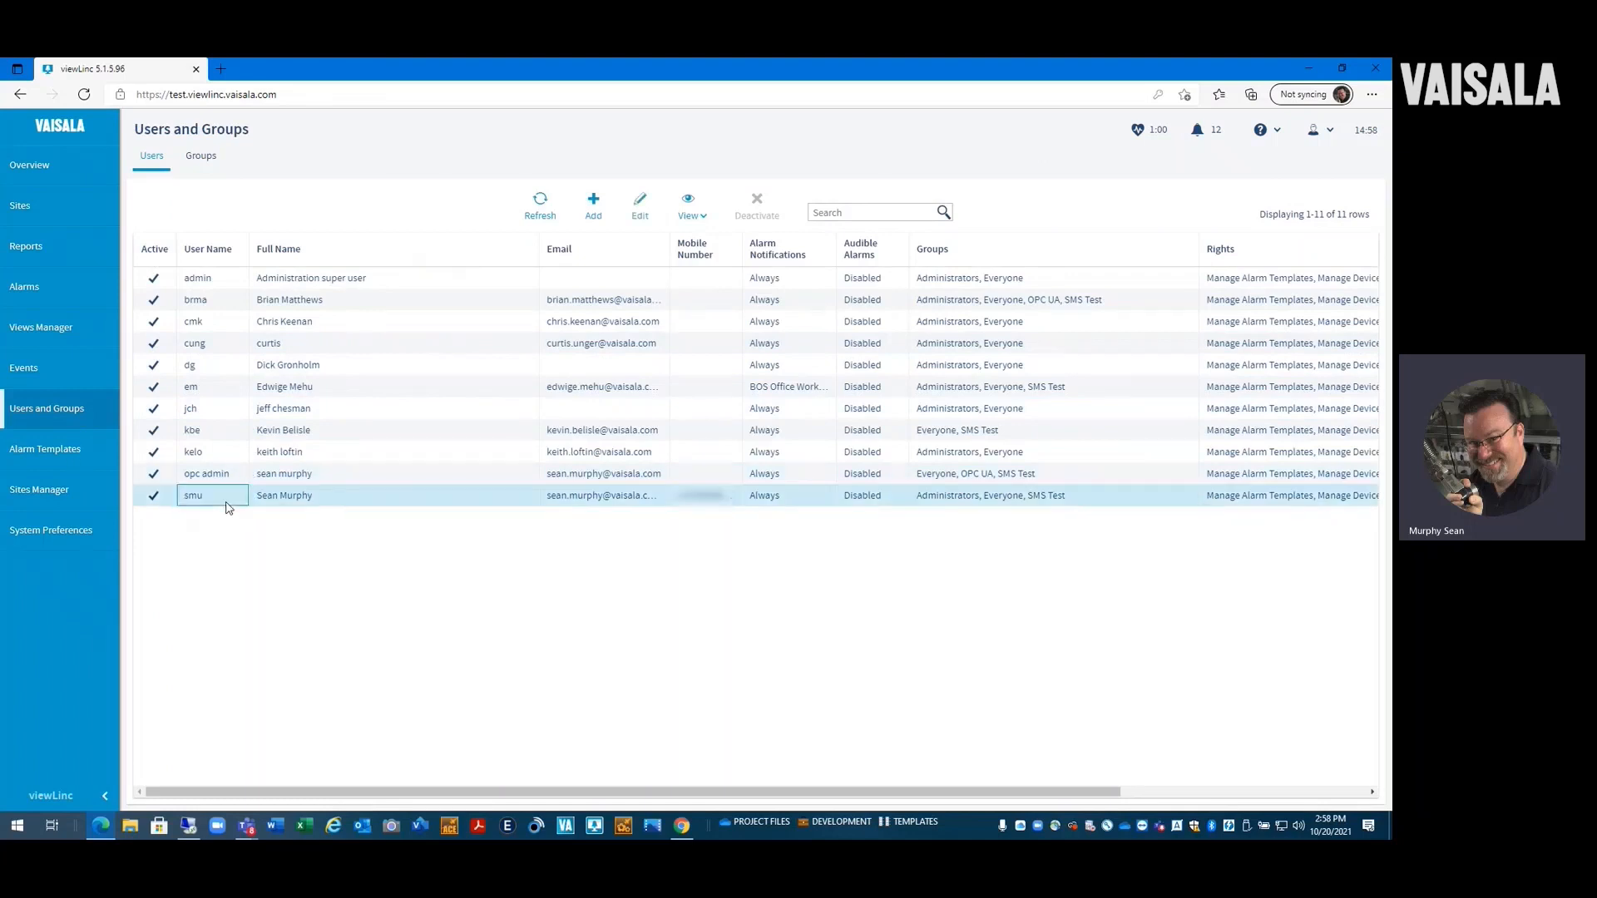
pyautogui.moveTo(682, 535); pyautogui.dragTo(654, 535)
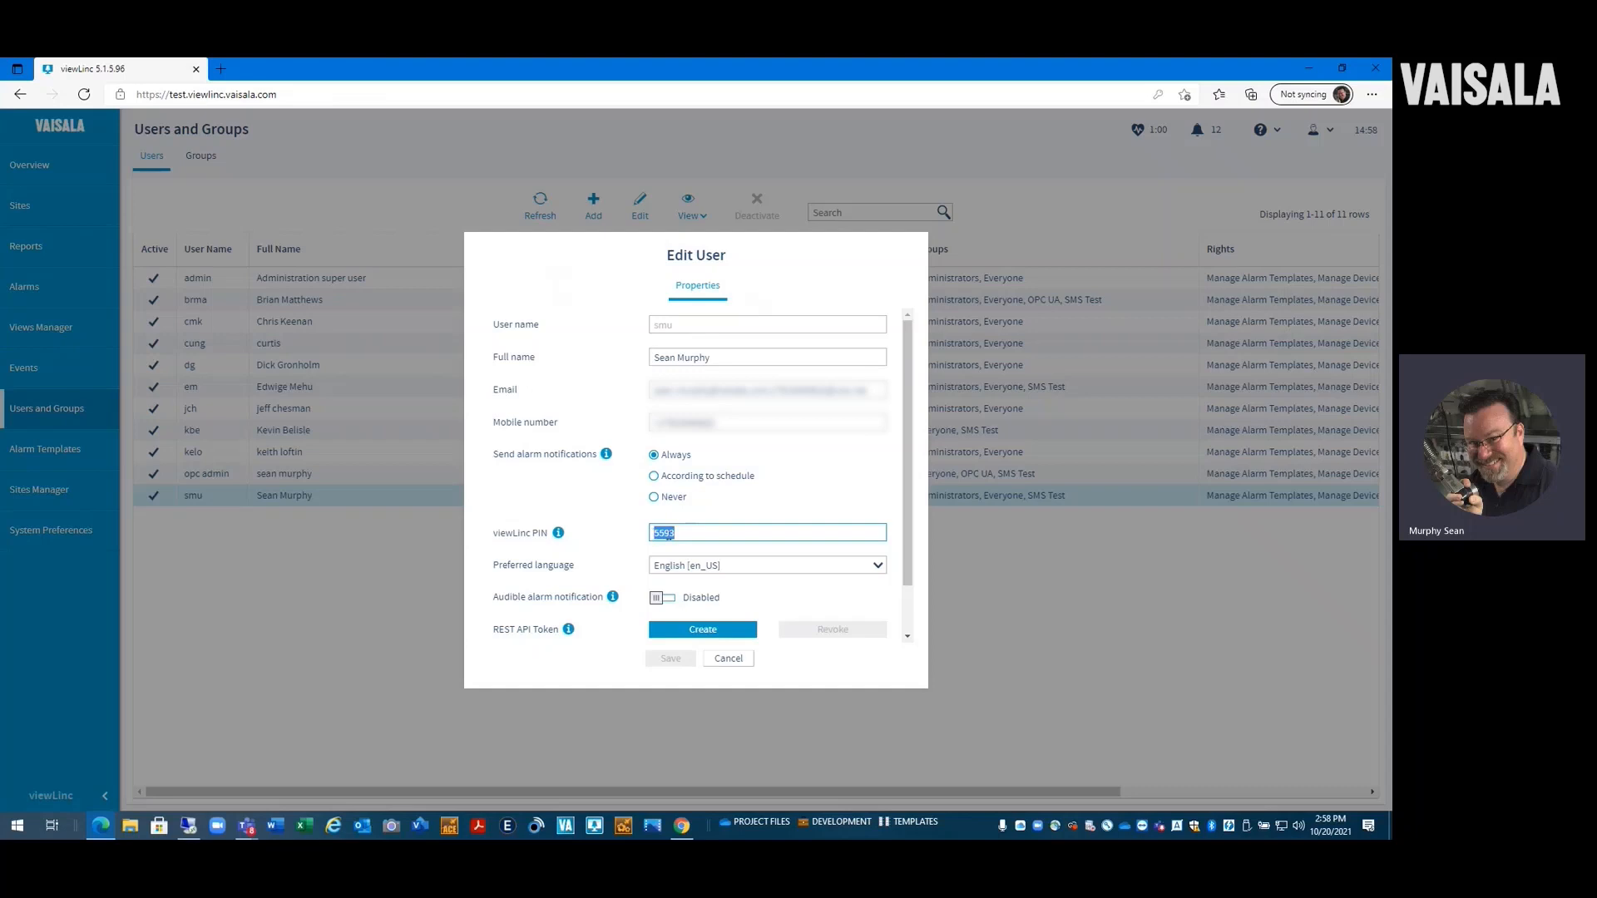
pyautogui.click(748, 659)
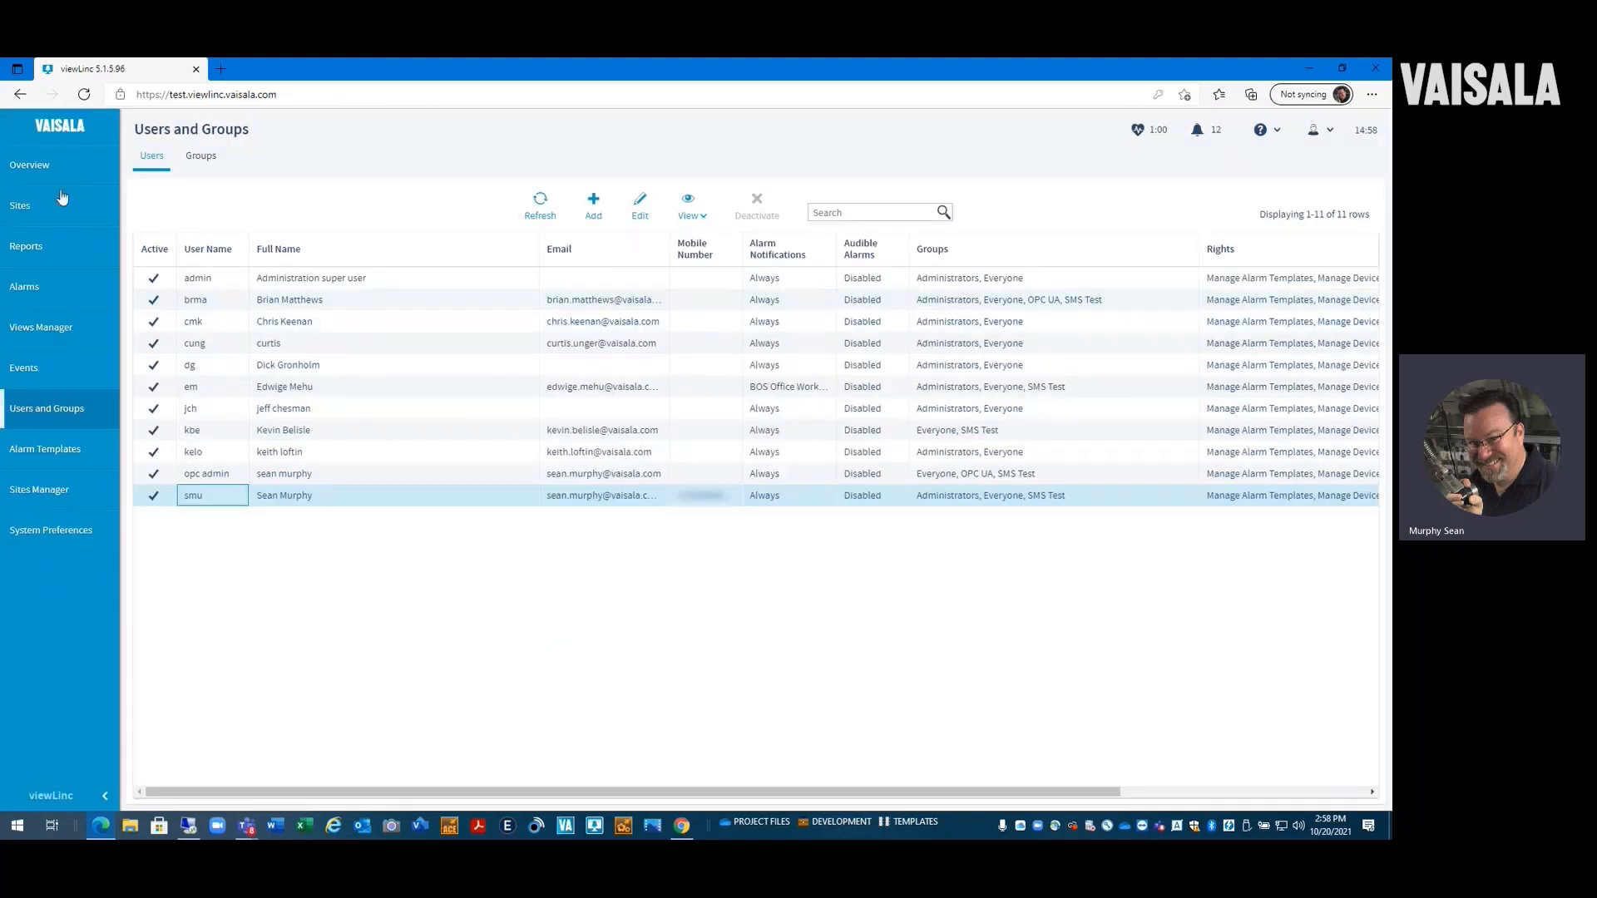
# Step: Check the Humidity (Demo Lab) location in Sites and plot its readings in a new trend
pyautogui.click(51, 492)
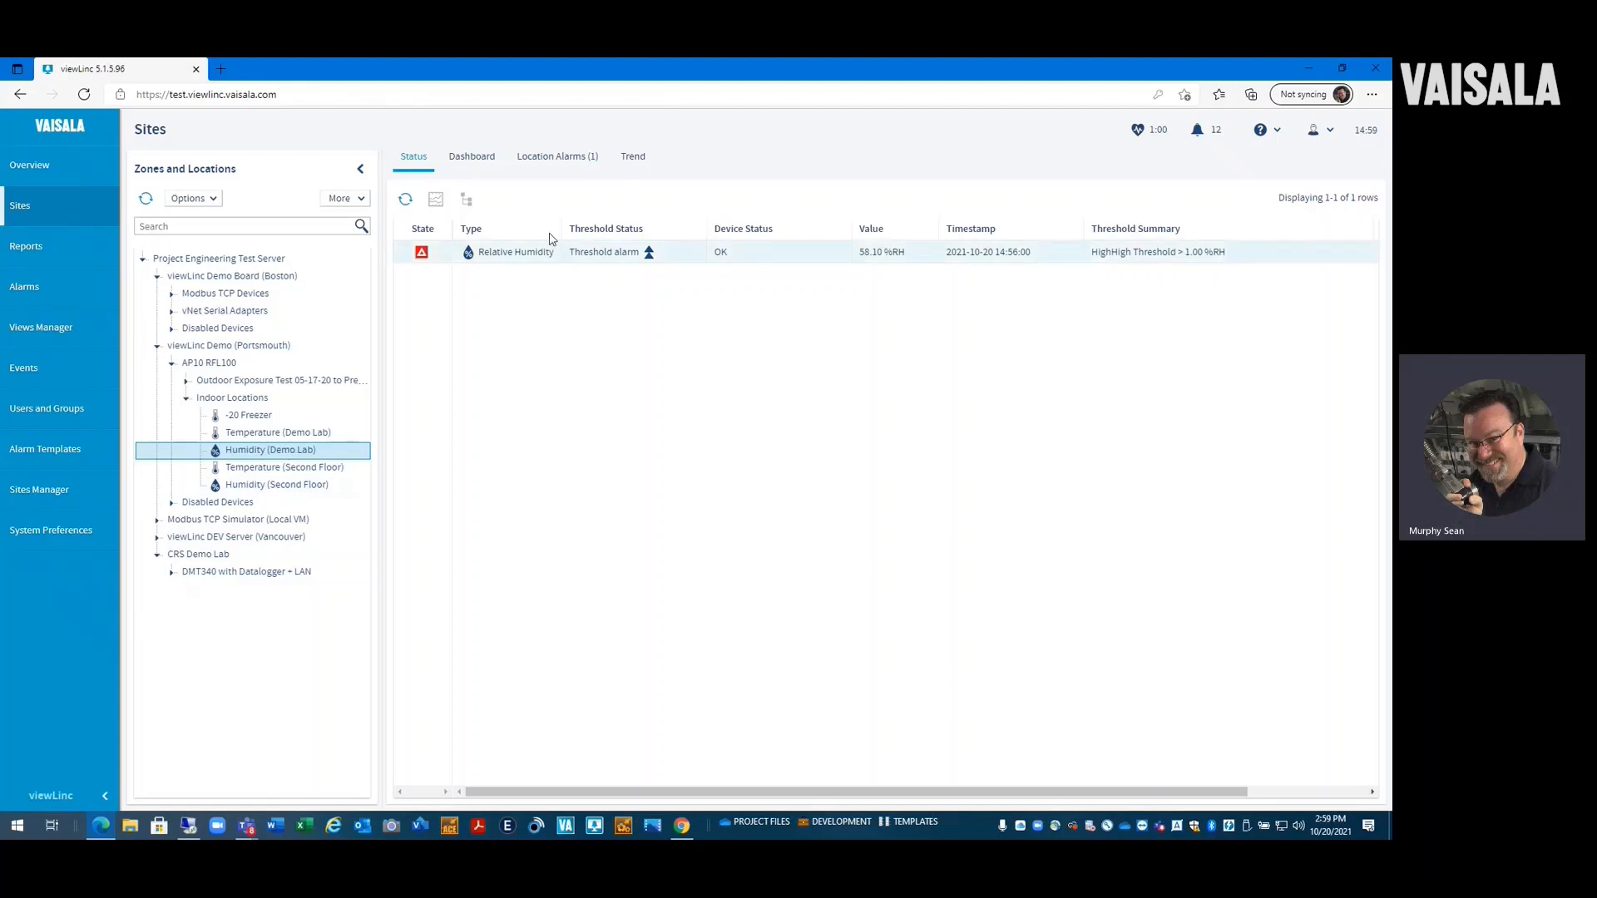
pyautogui.click(633, 157)
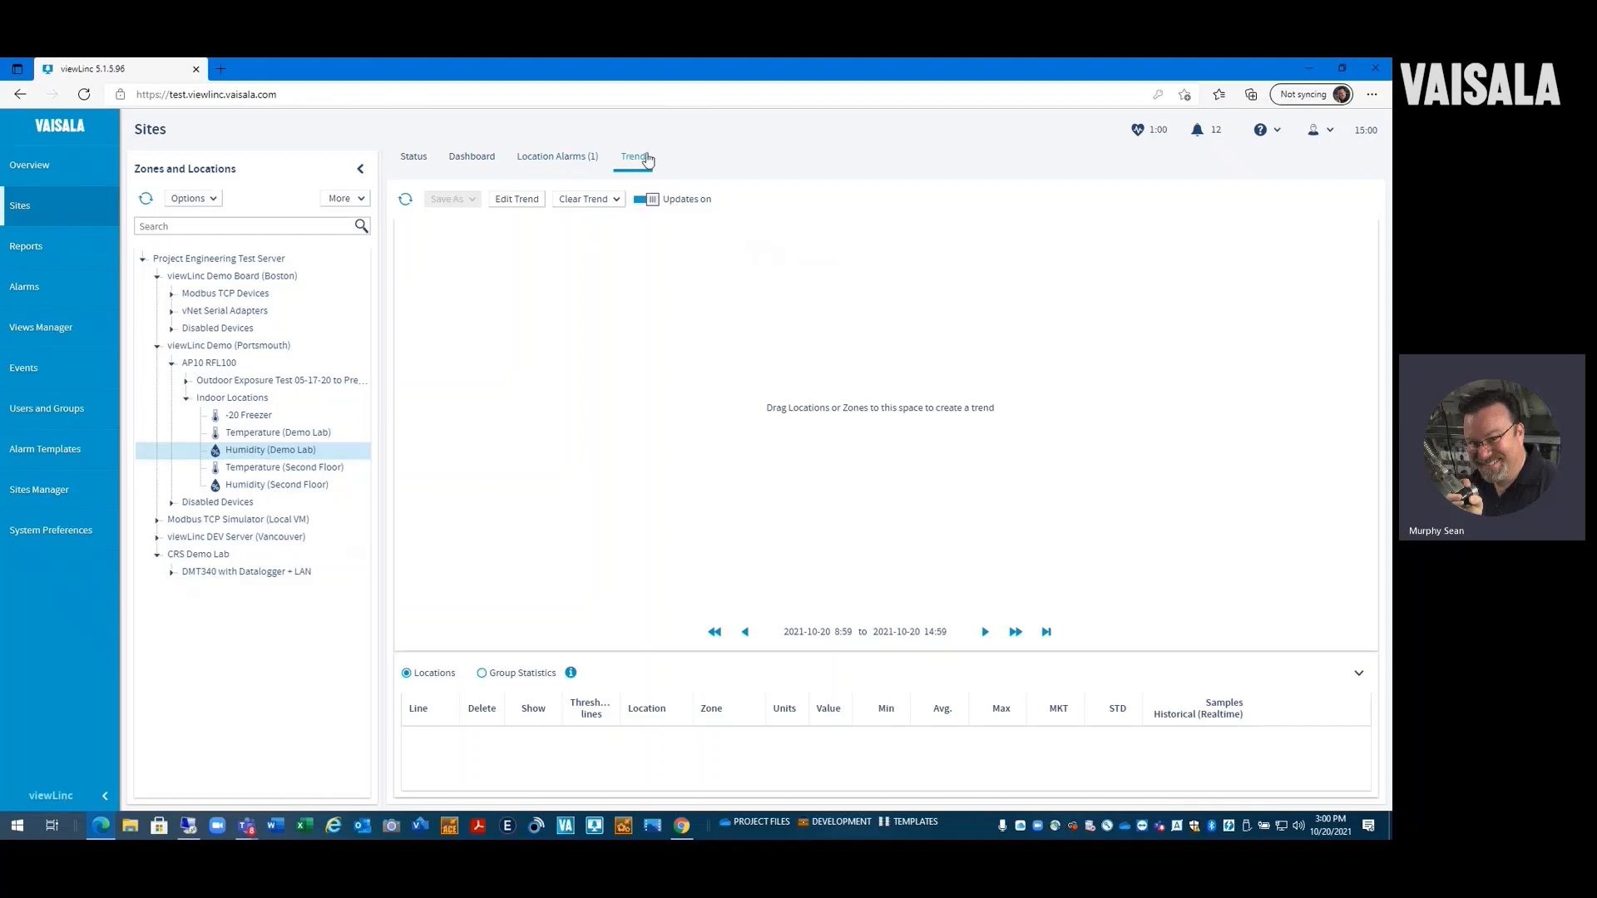
pyautogui.moveTo(233, 462); pyautogui.dragTo(741, 454)
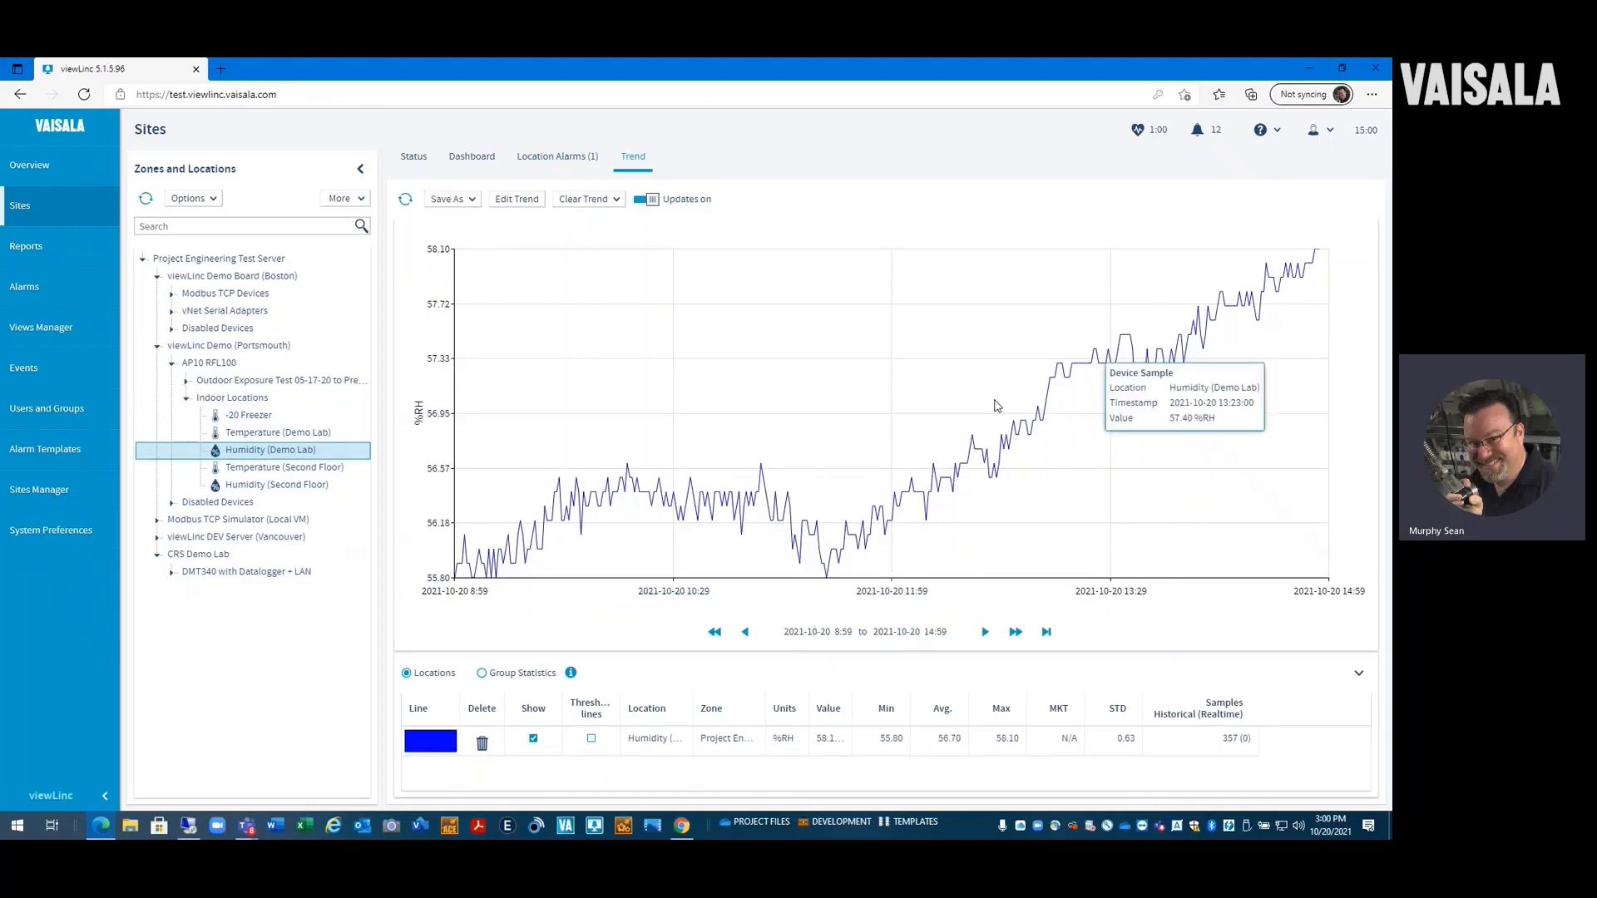
pyautogui.moveTo(529, 545)
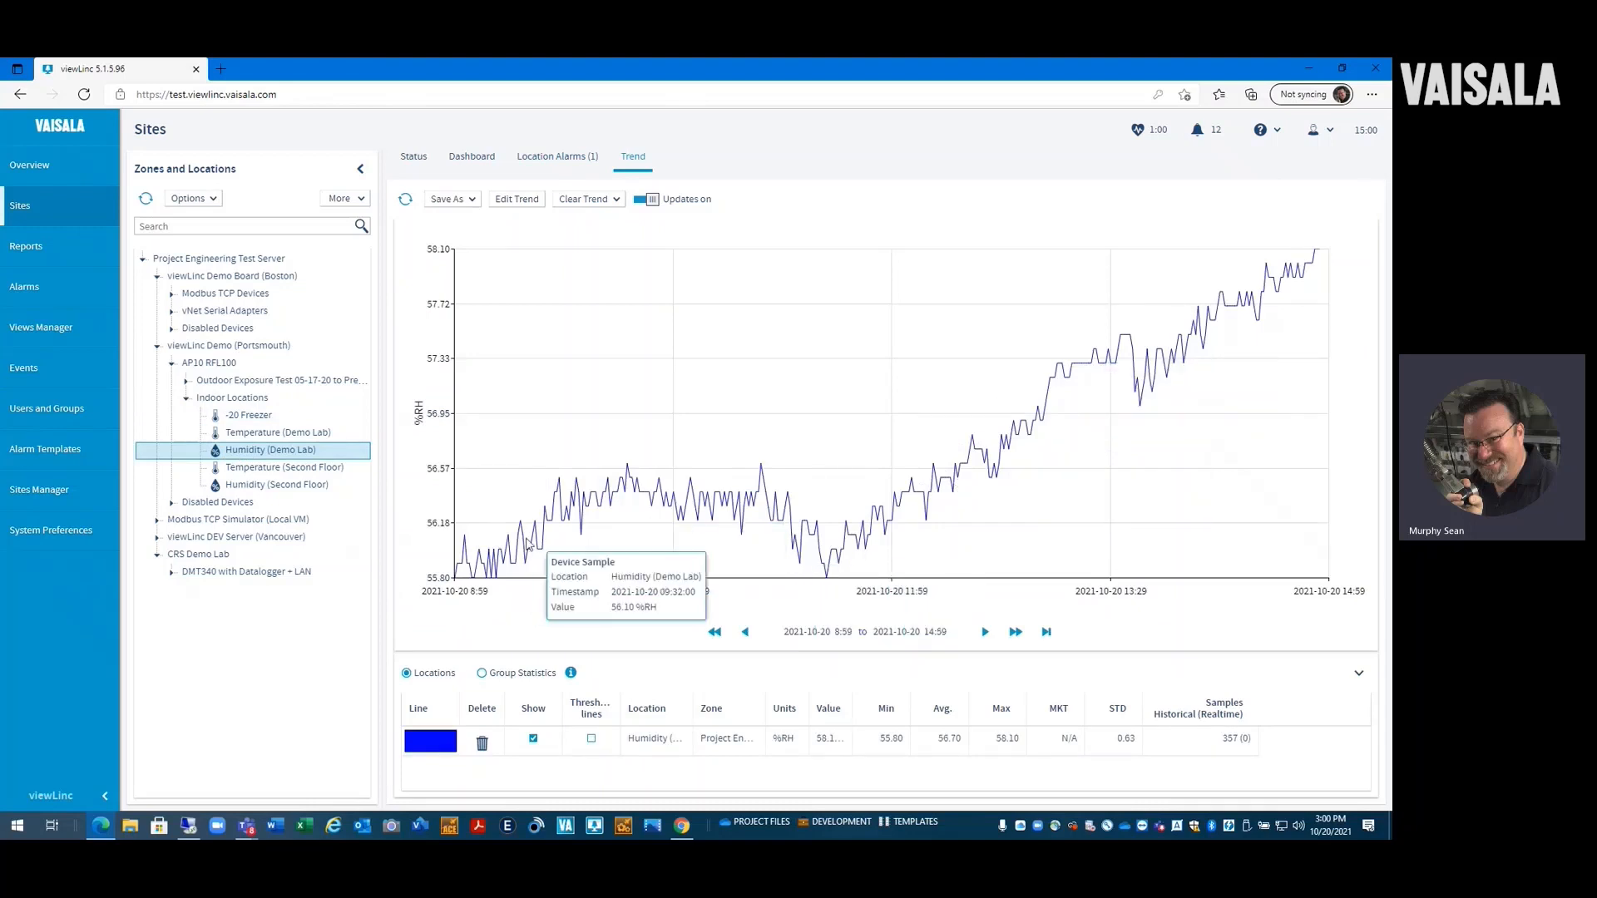
# Step: Set the trend duration to 1 hour, with realtime samples included and data markers shown
pyautogui.click(529, 205)
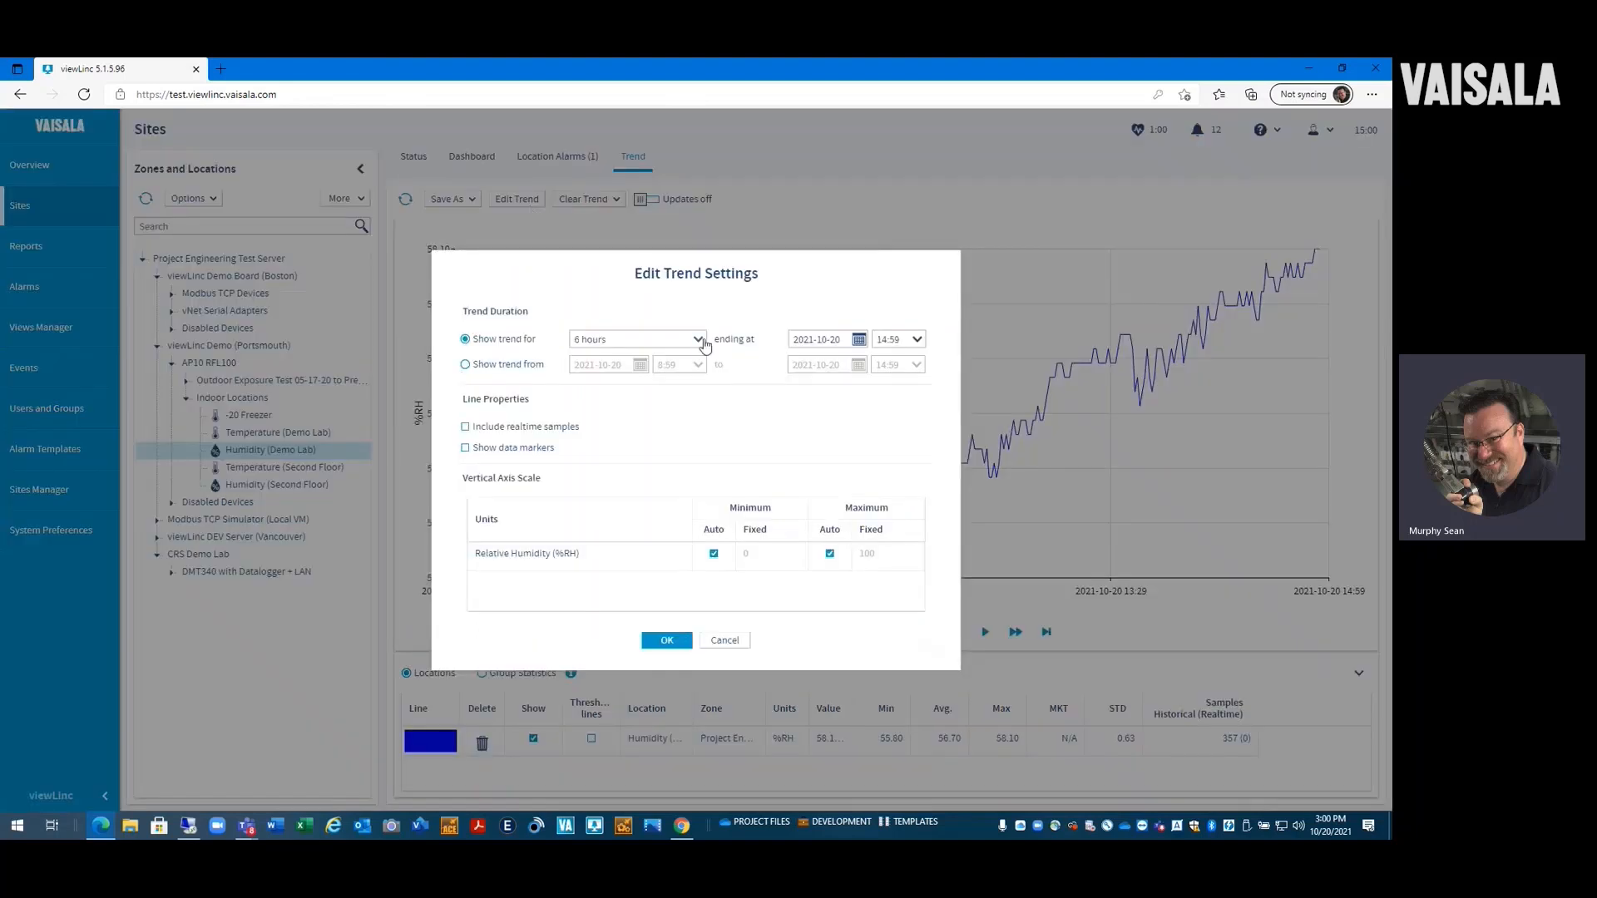
pyautogui.click(699, 340)
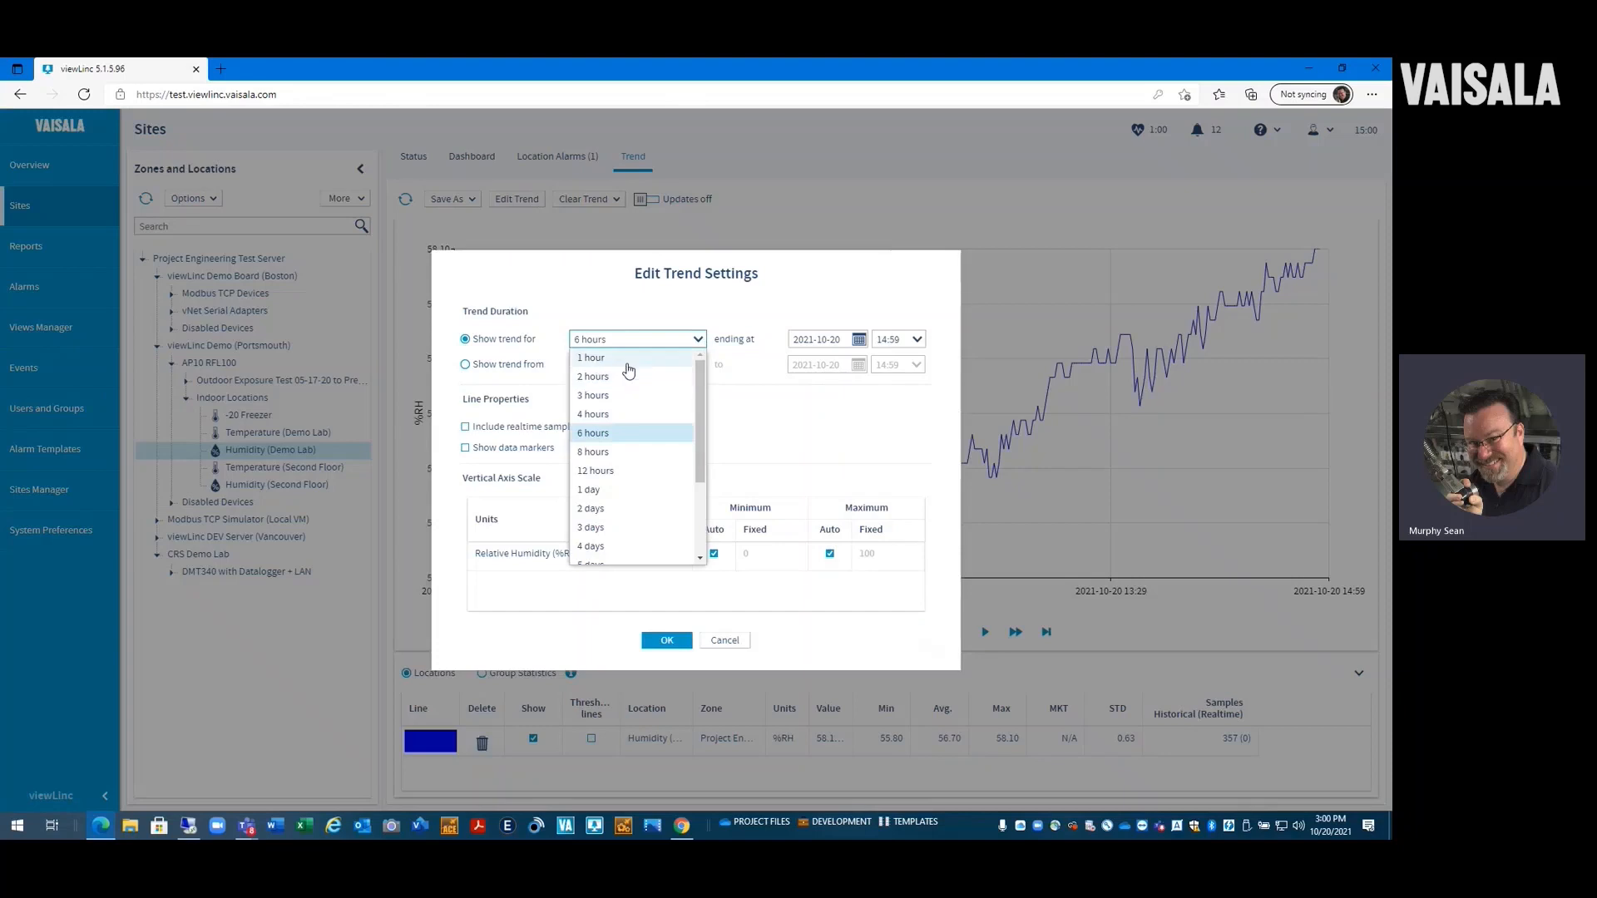
pyautogui.click(628, 359)
pyautogui.click(470, 428)
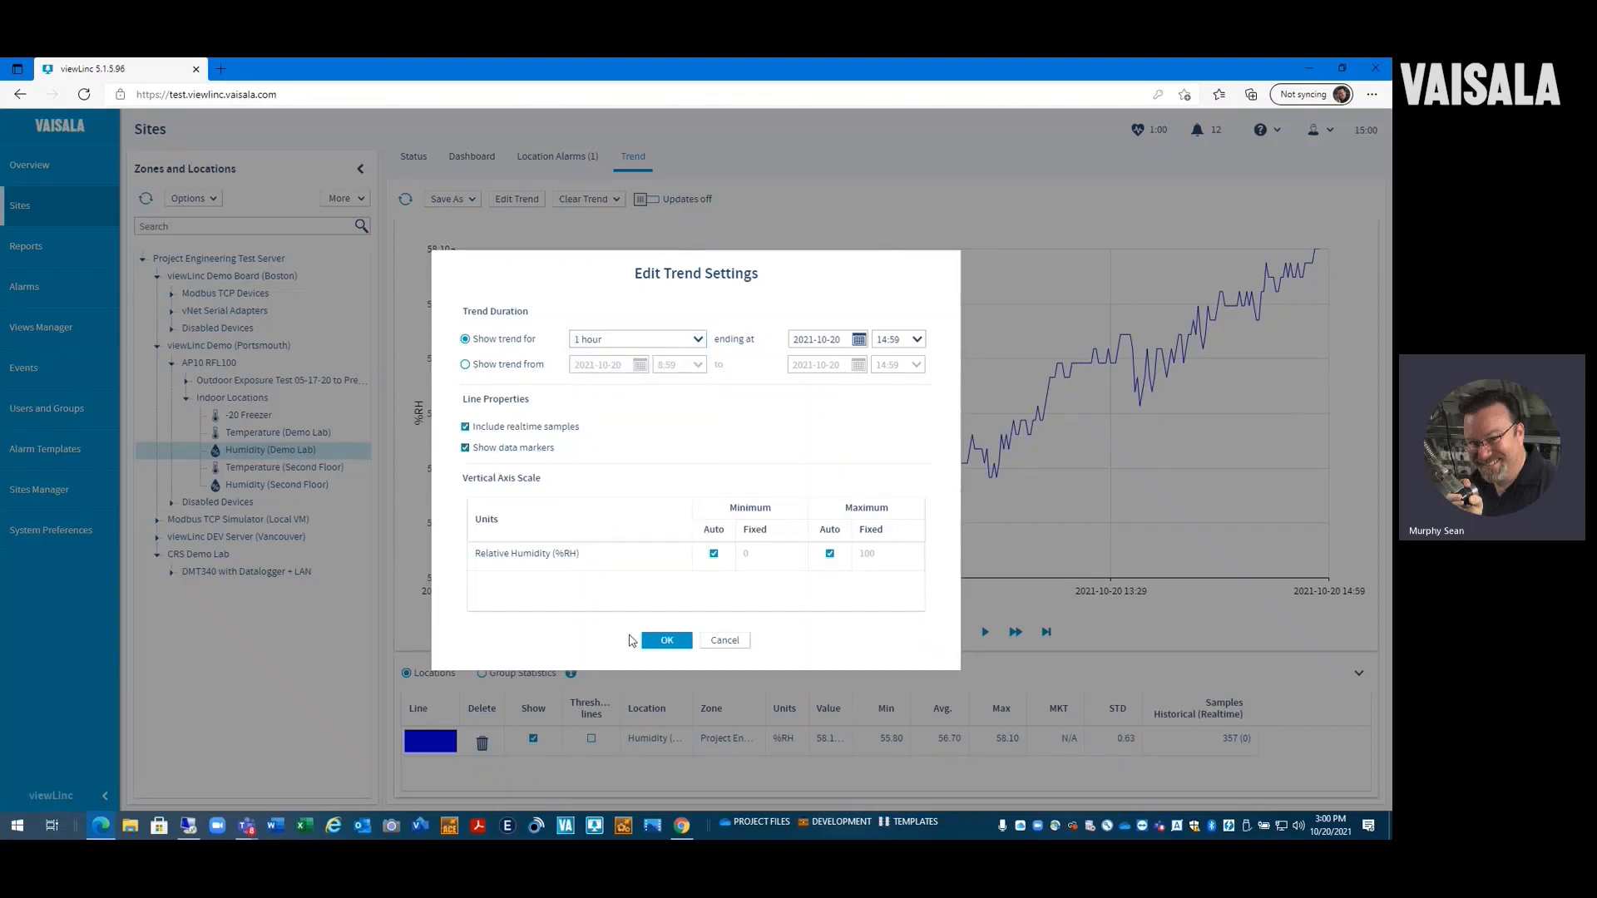
pyautogui.click(667, 640)
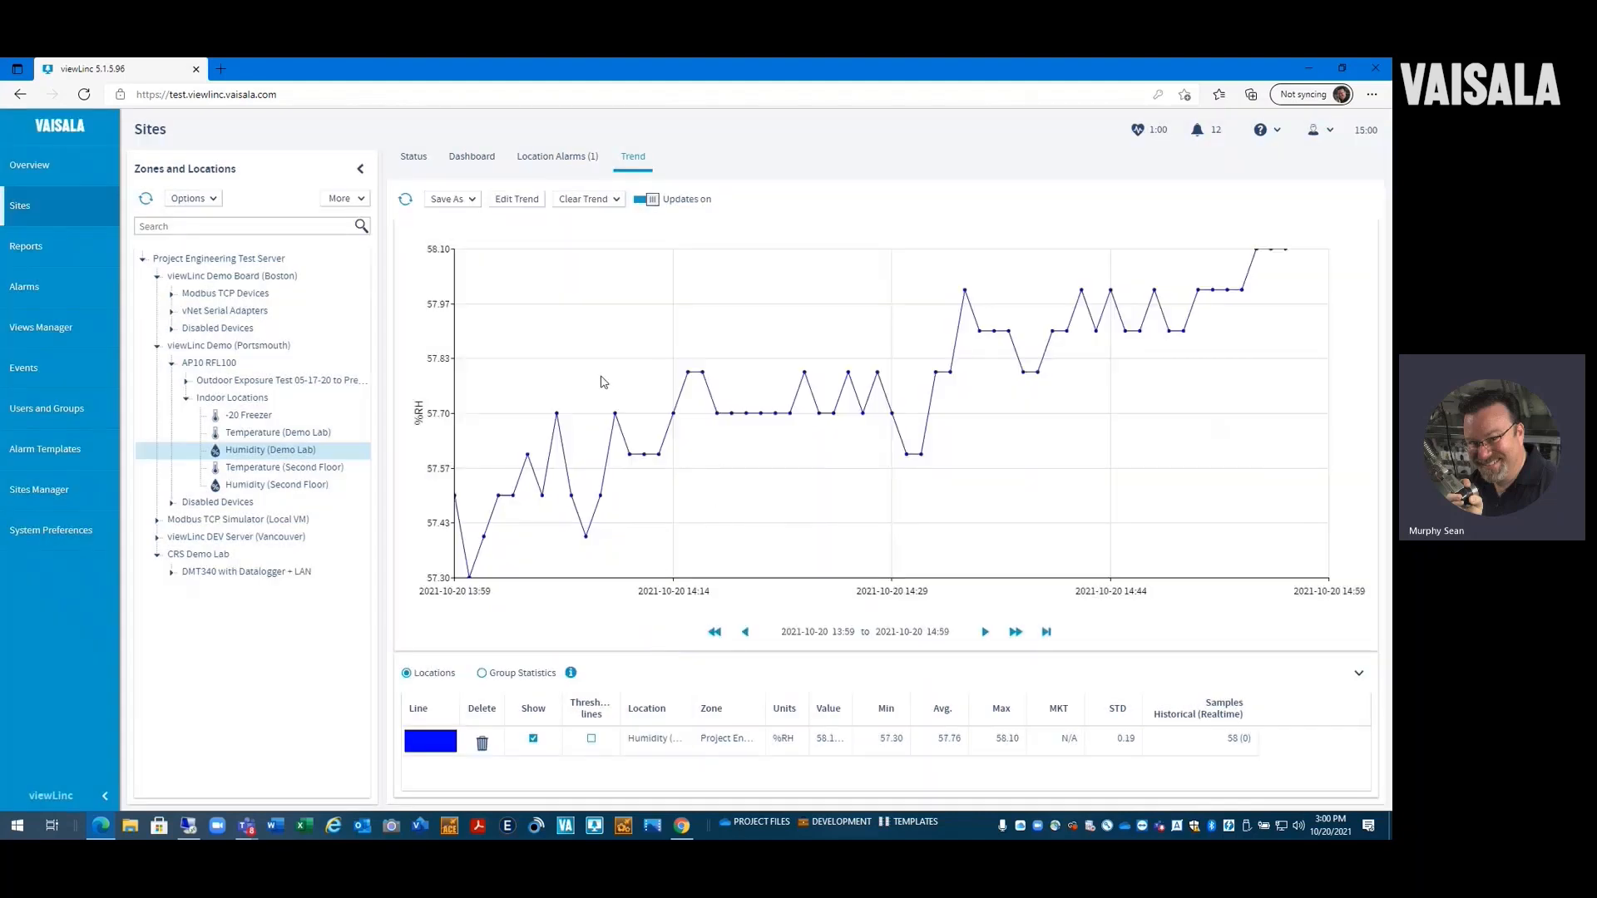
# Step: Advance the trend to the latest time and show threshold lines for Humidity (Demo Lab), inspecting the HighHigh threshold and recent samples
pyautogui.click(1047, 633)
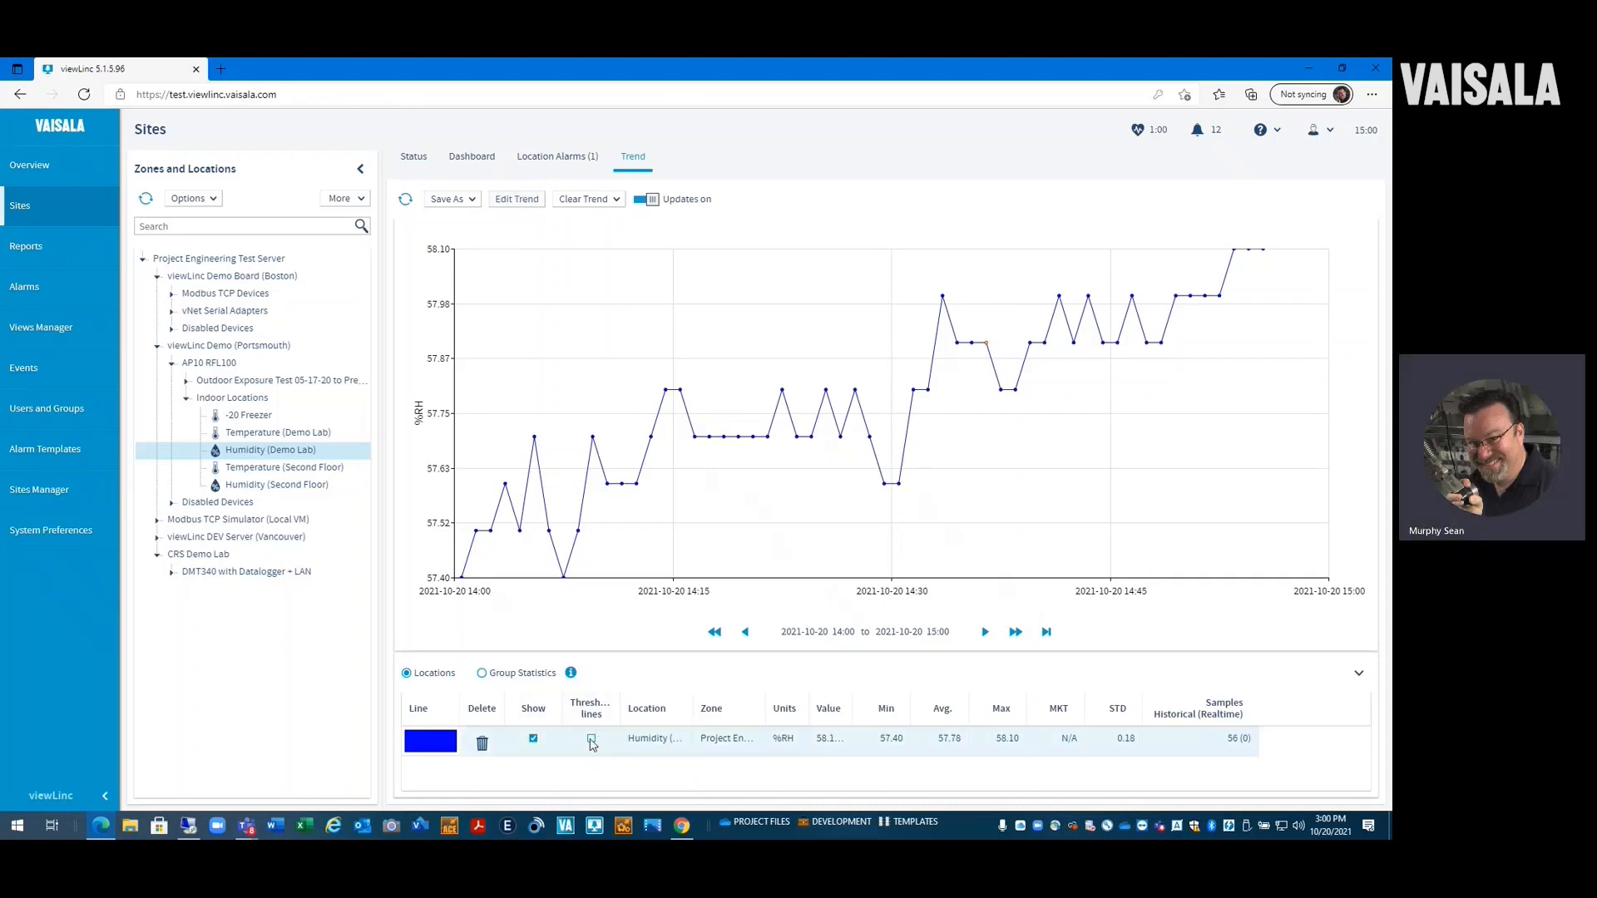
pyautogui.moveTo(620, 712); pyautogui.dragTo(664, 716)
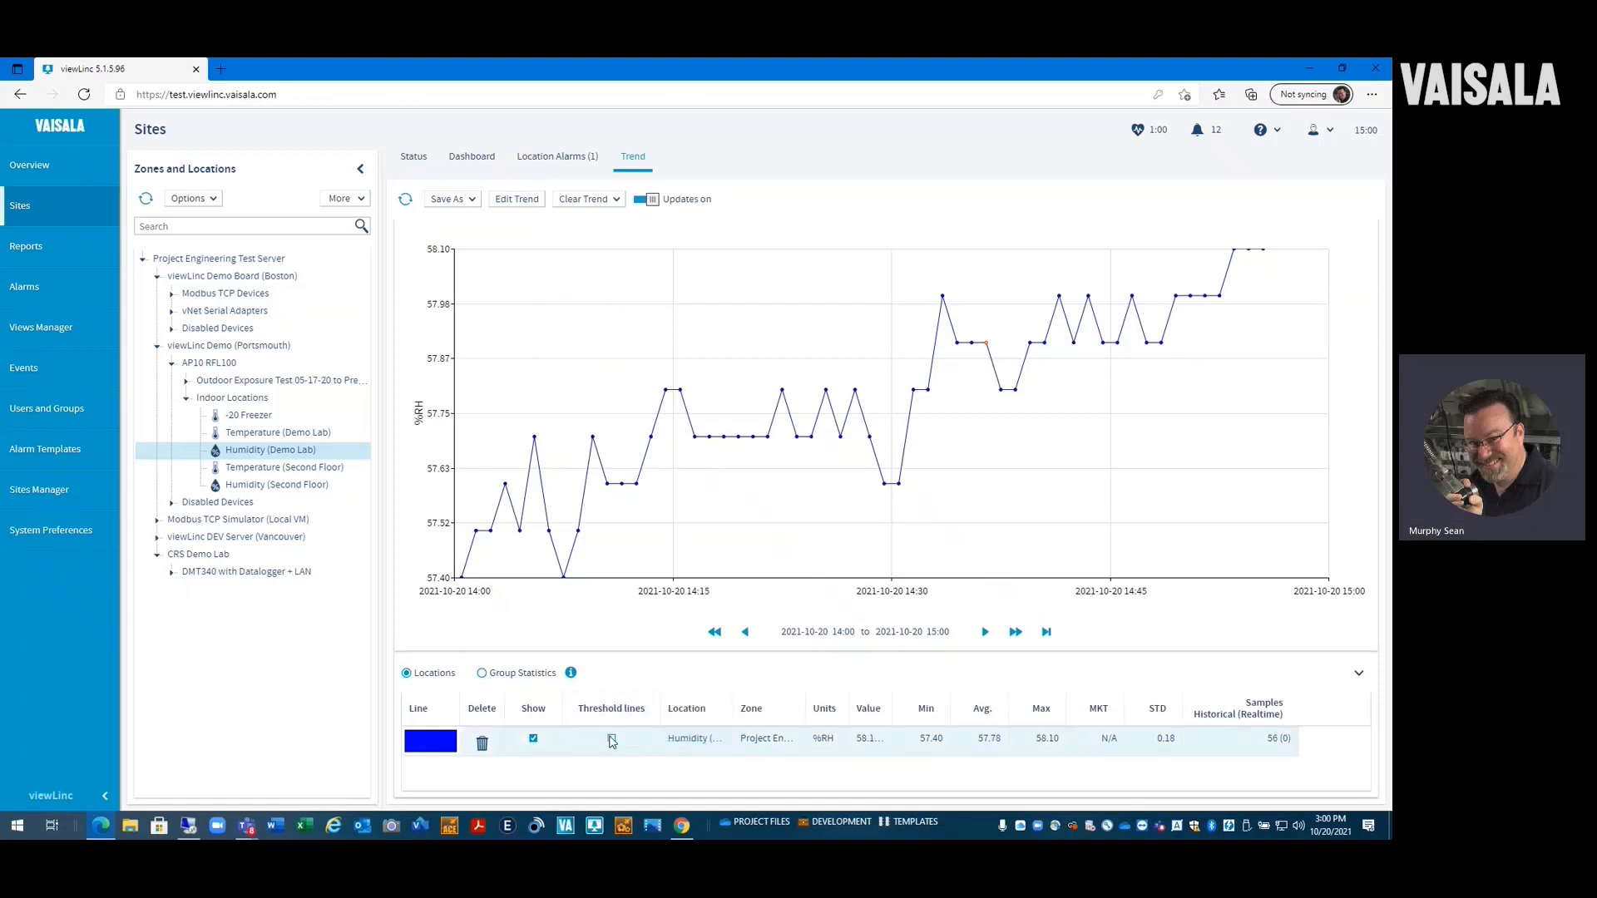
pyautogui.click(612, 739)
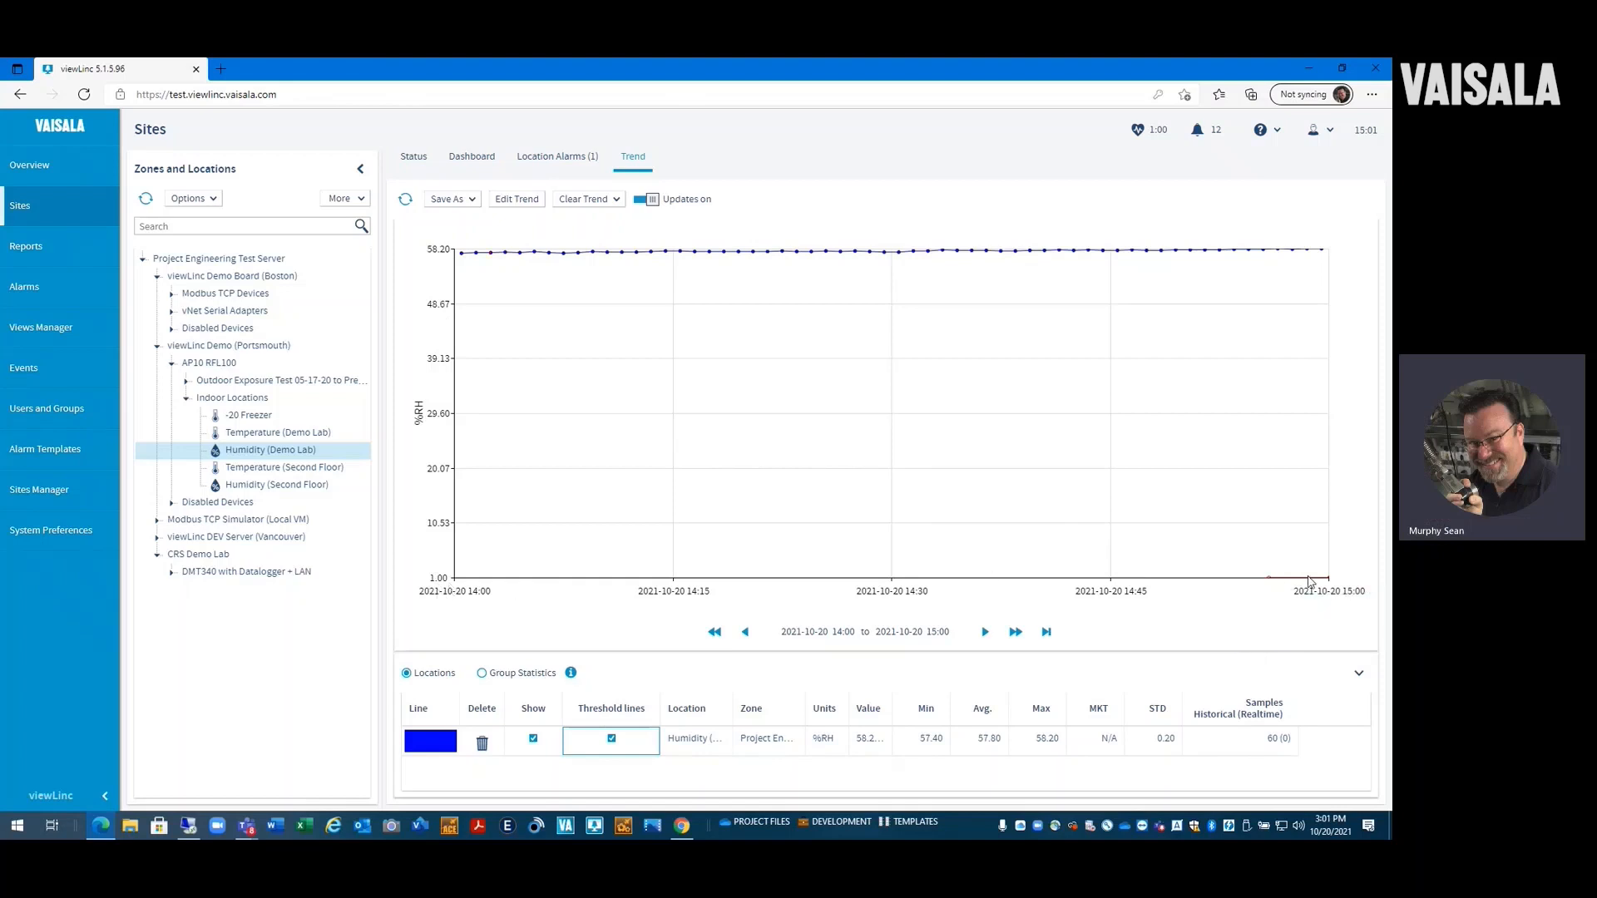
pyautogui.moveTo(1327, 581)
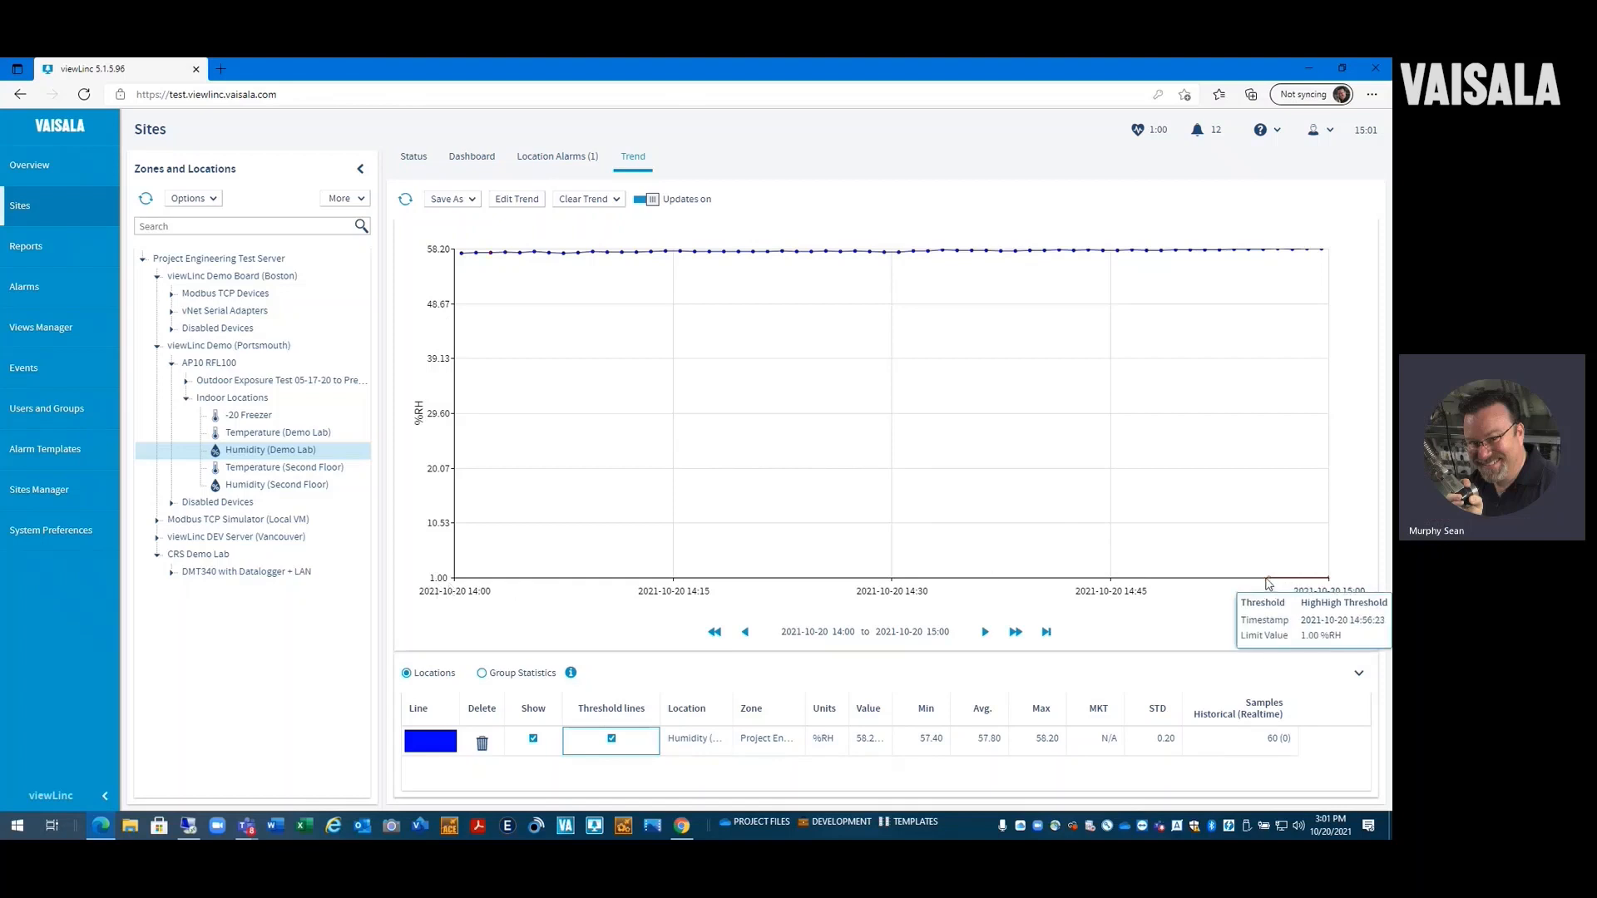
pyautogui.moveTo(1286, 258)
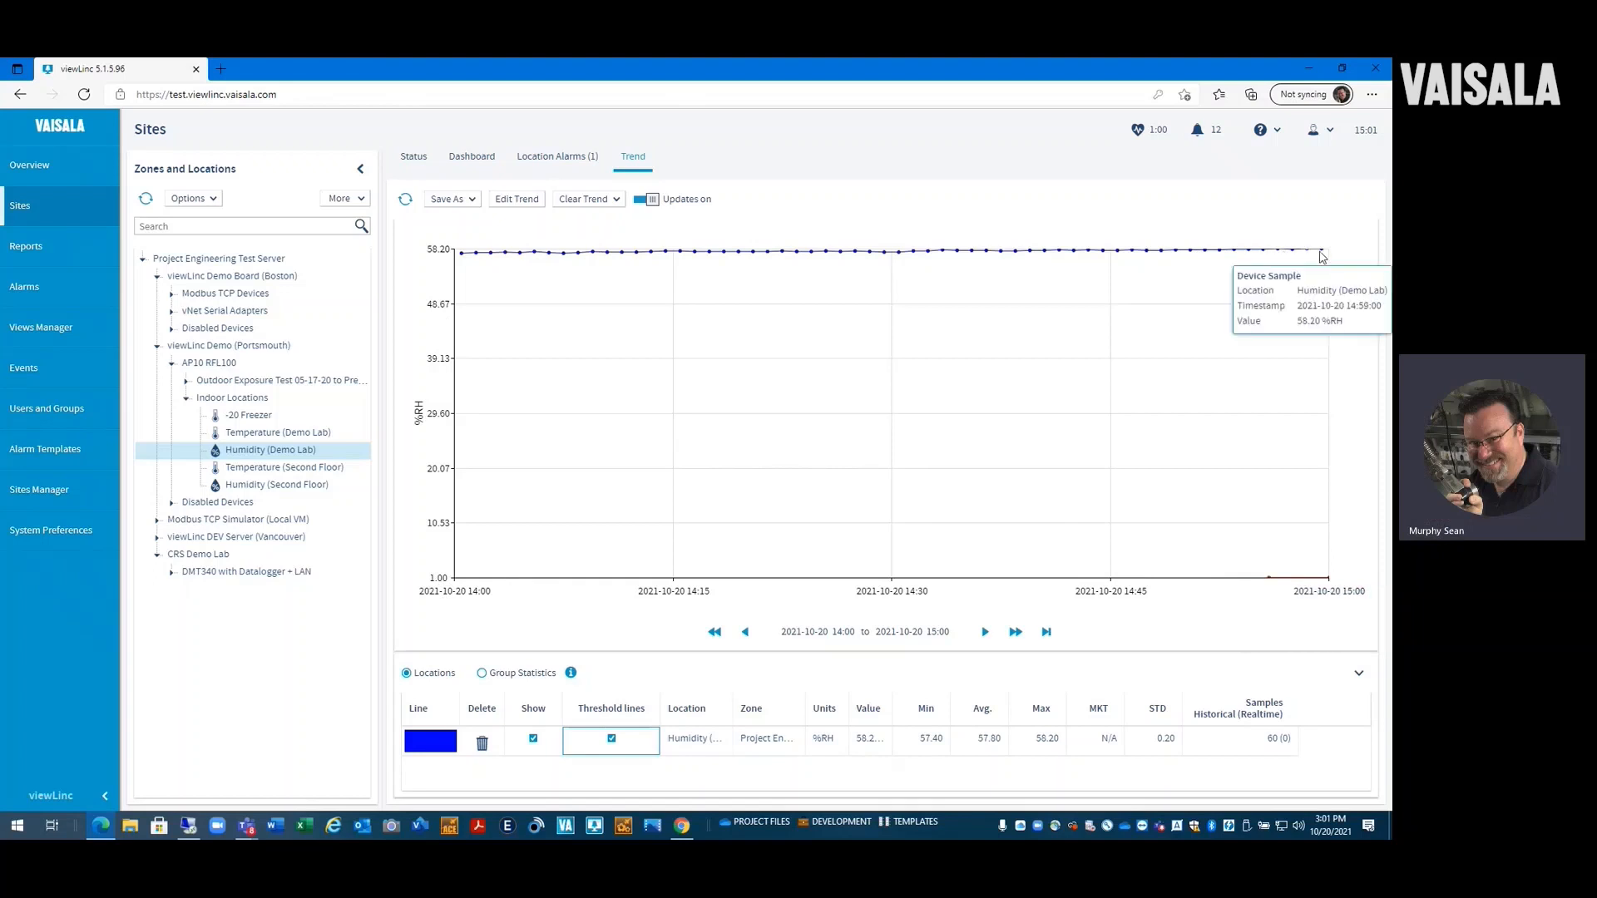
pyautogui.moveTo(1272, 582)
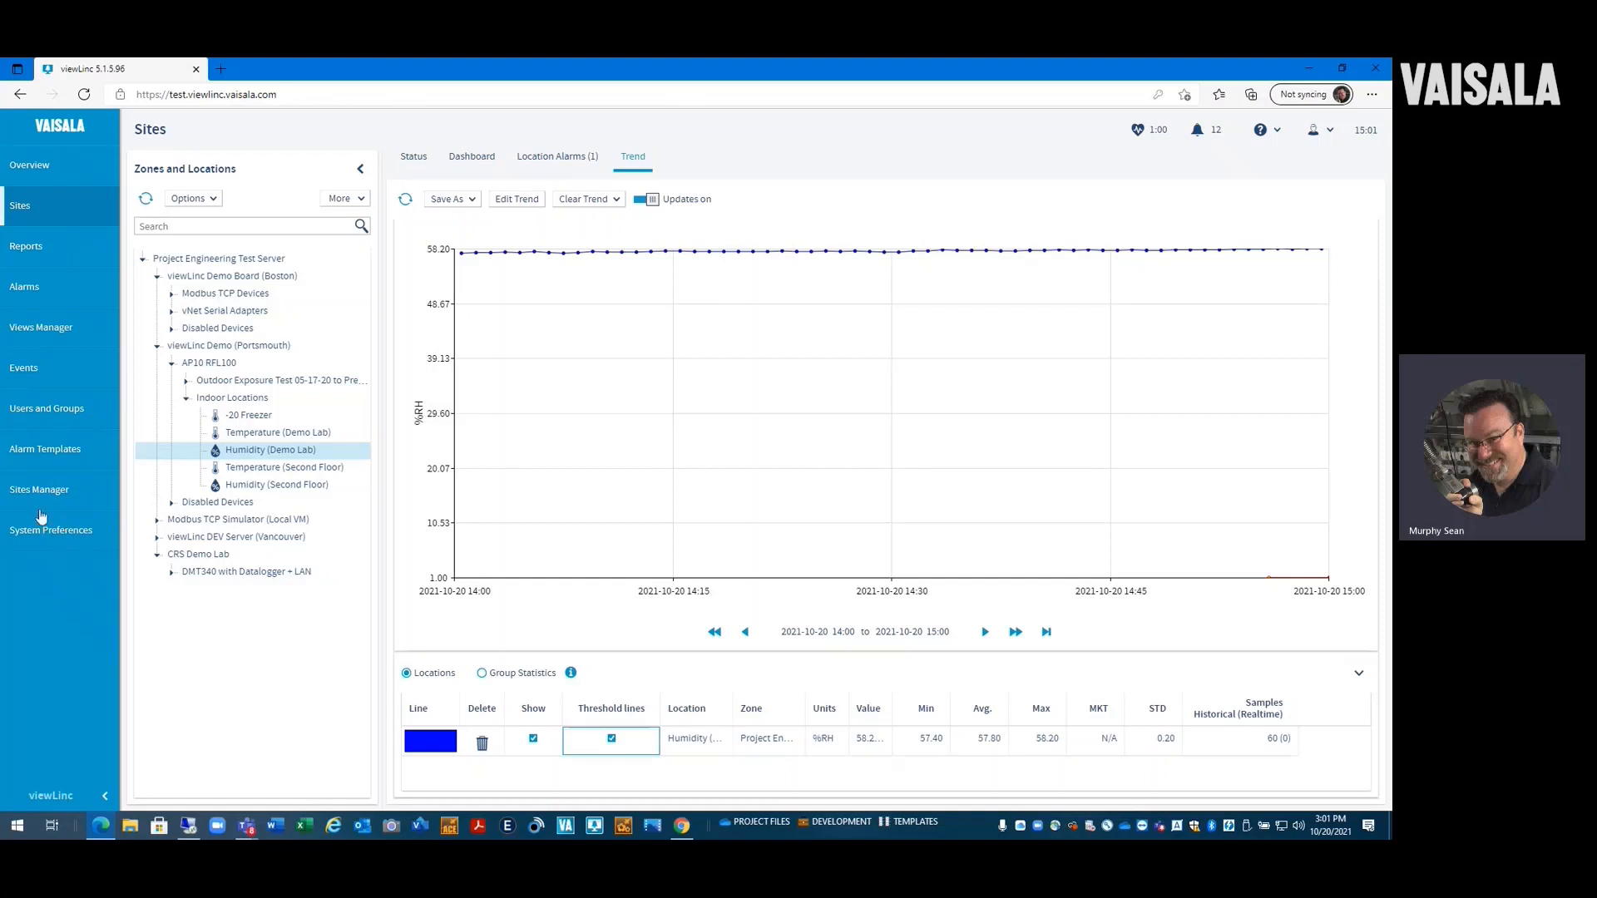
# Step: Review the details of the sent SMS text in the event log, including its accepted recipients
pyautogui.click(46, 381)
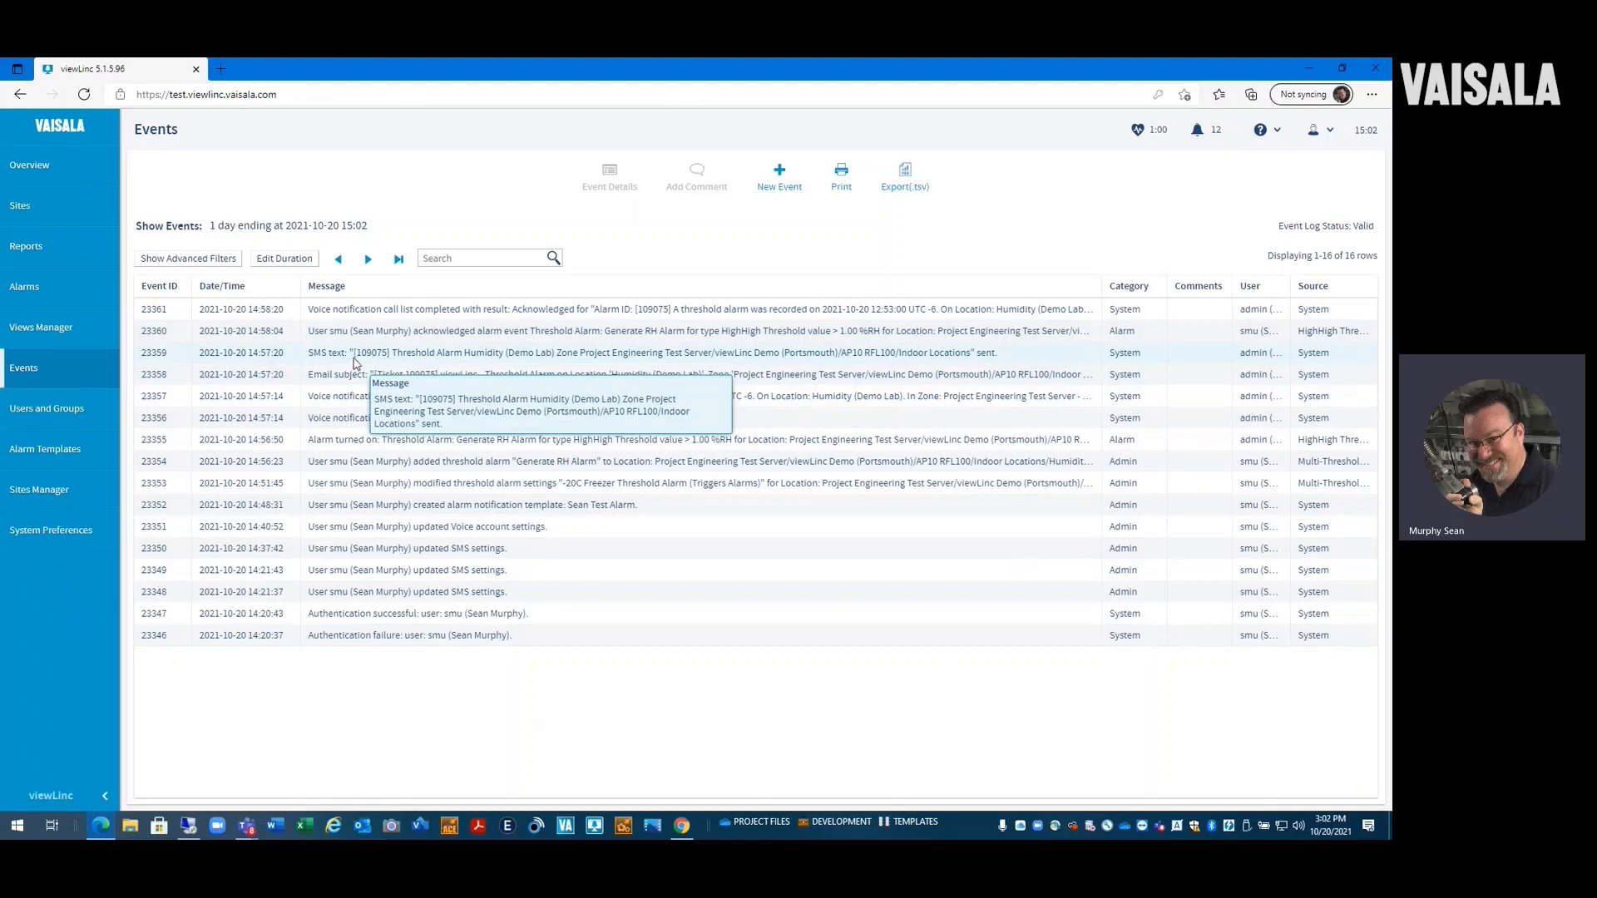
pyautogui.doubleClick(989, 356)
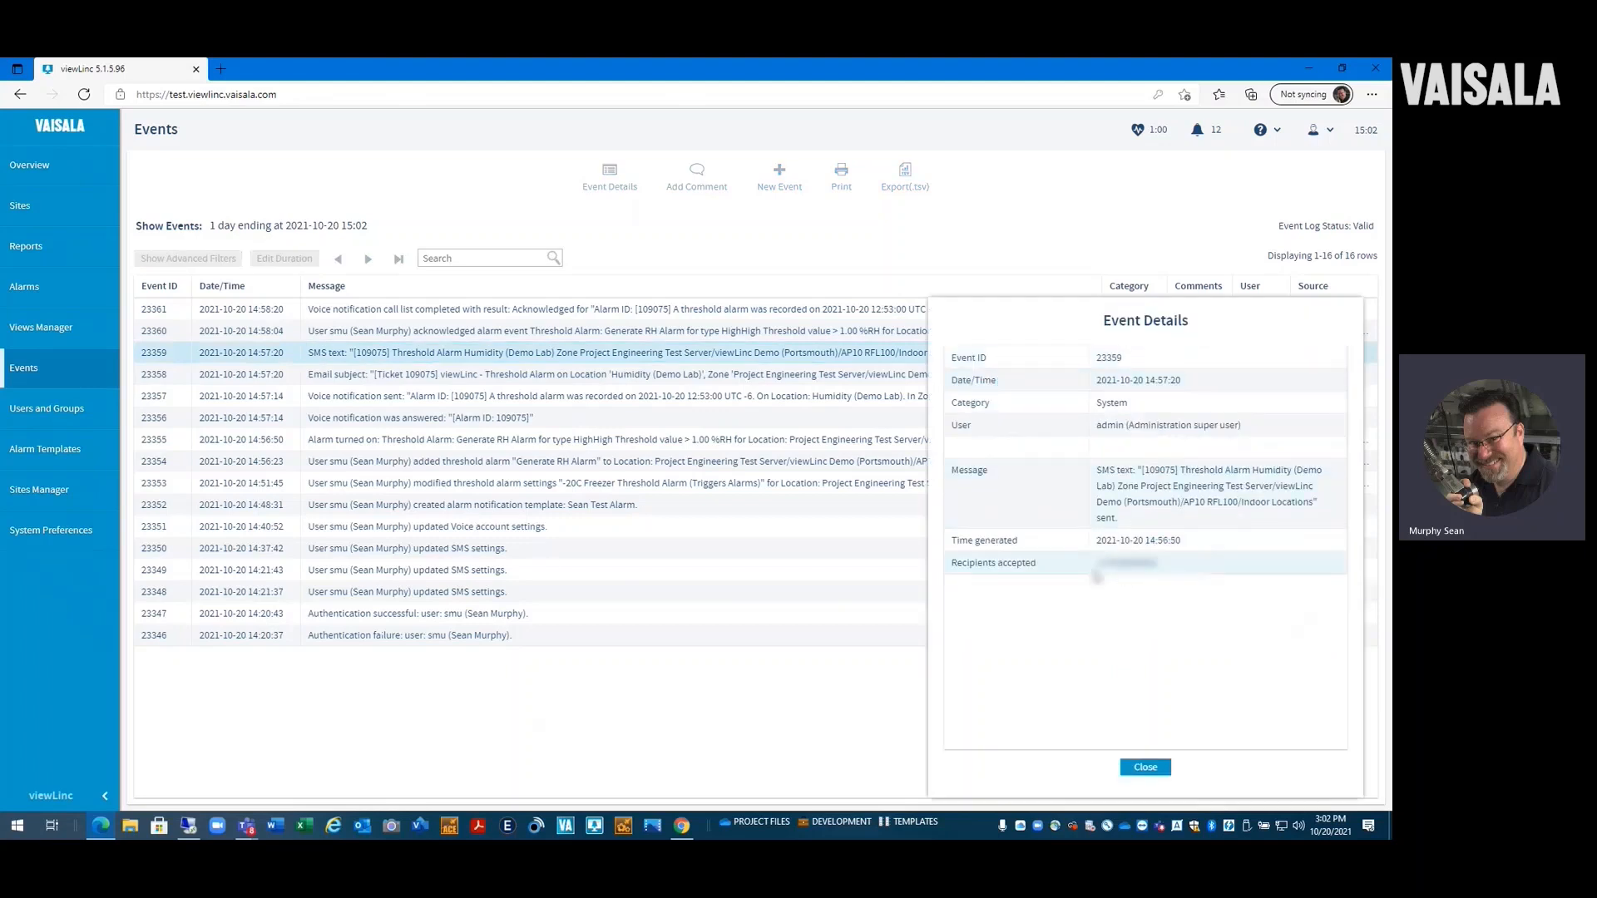
pyautogui.click(1146, 767)
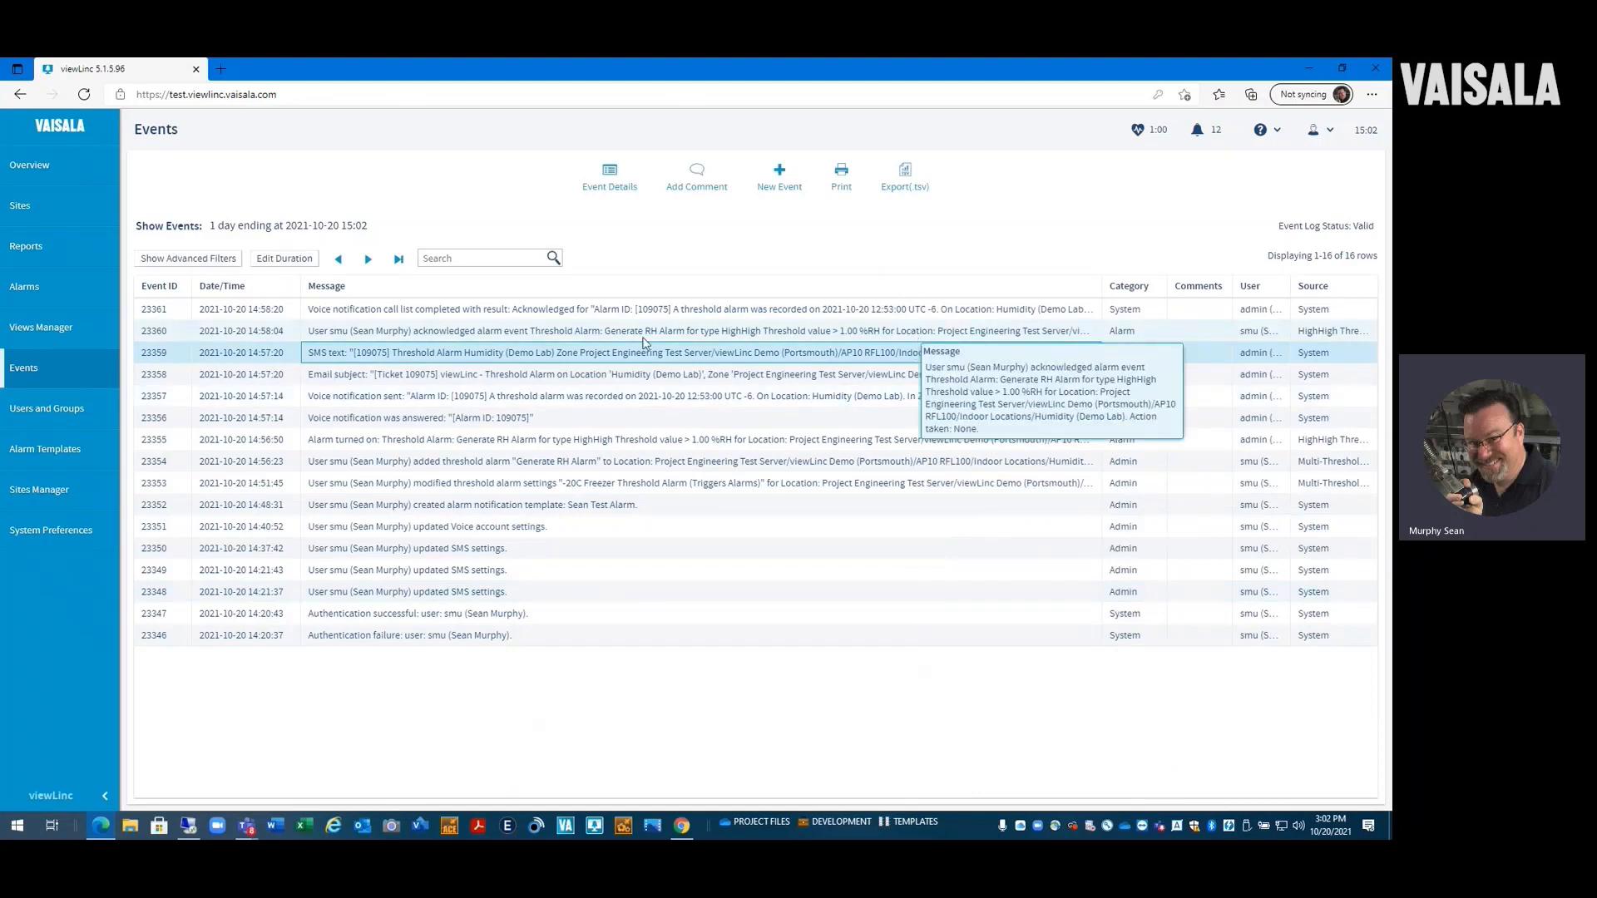
# Step: Review the alarm acknowledgement event's full details, including the threshold, user and comments, and close them
pyautogui.doubleClick(497, 333)
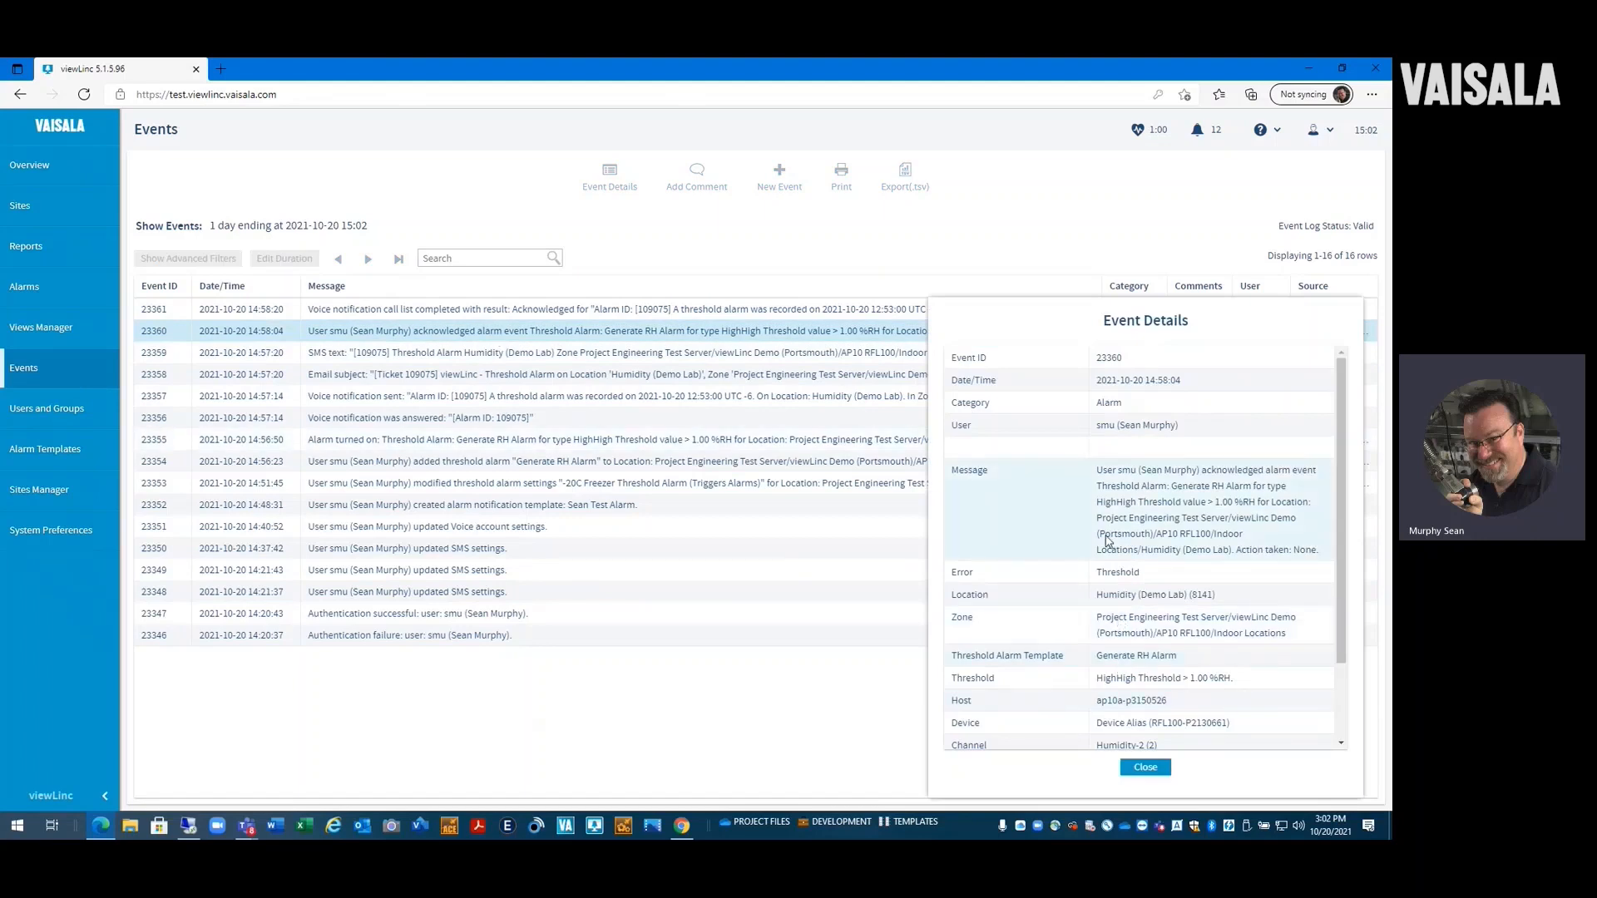
pyautogui.scroll(-2, 1131, 640)
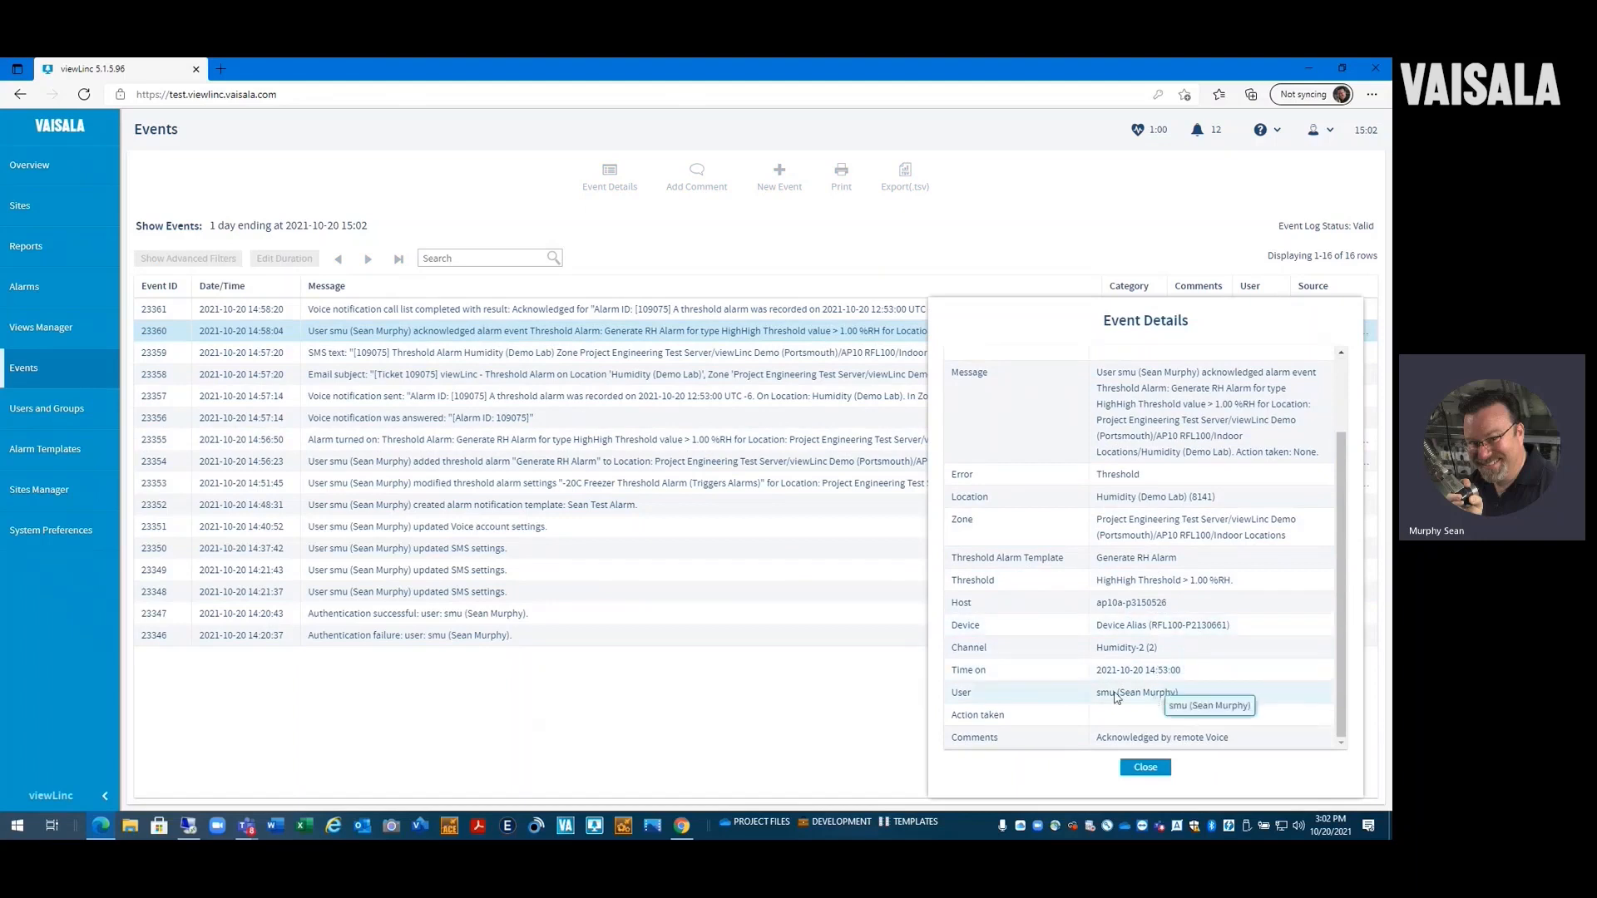
pyautogui.scroll(1, 1148, 707)
pyautogui.scroll(-1, 1148, 709)
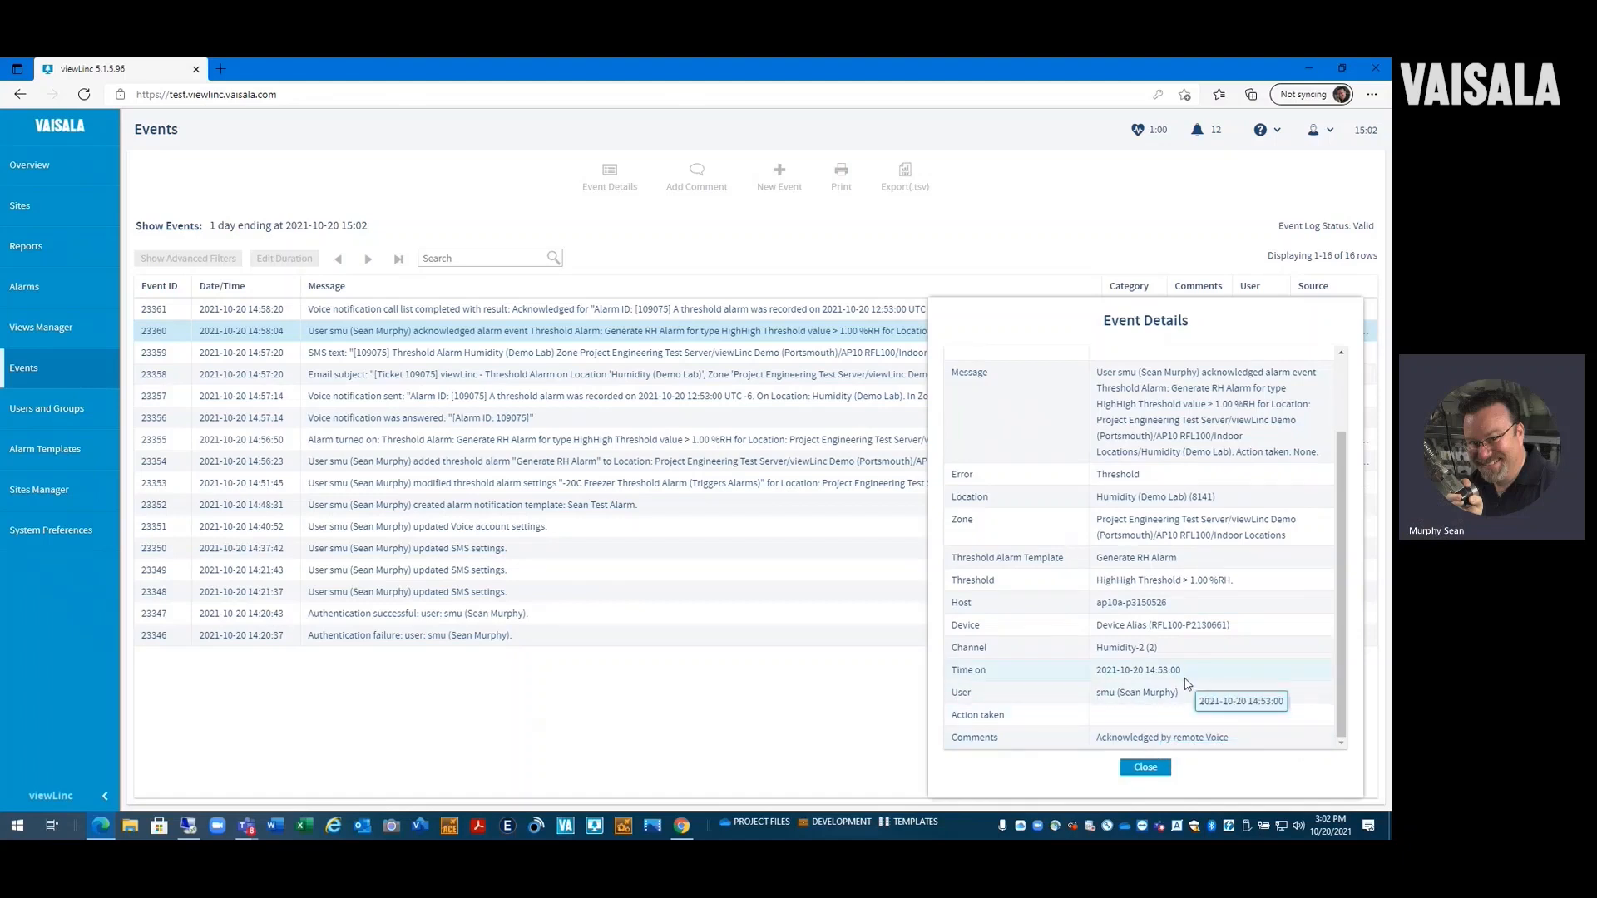
pyautogui.scroll(3, 1185, 682)
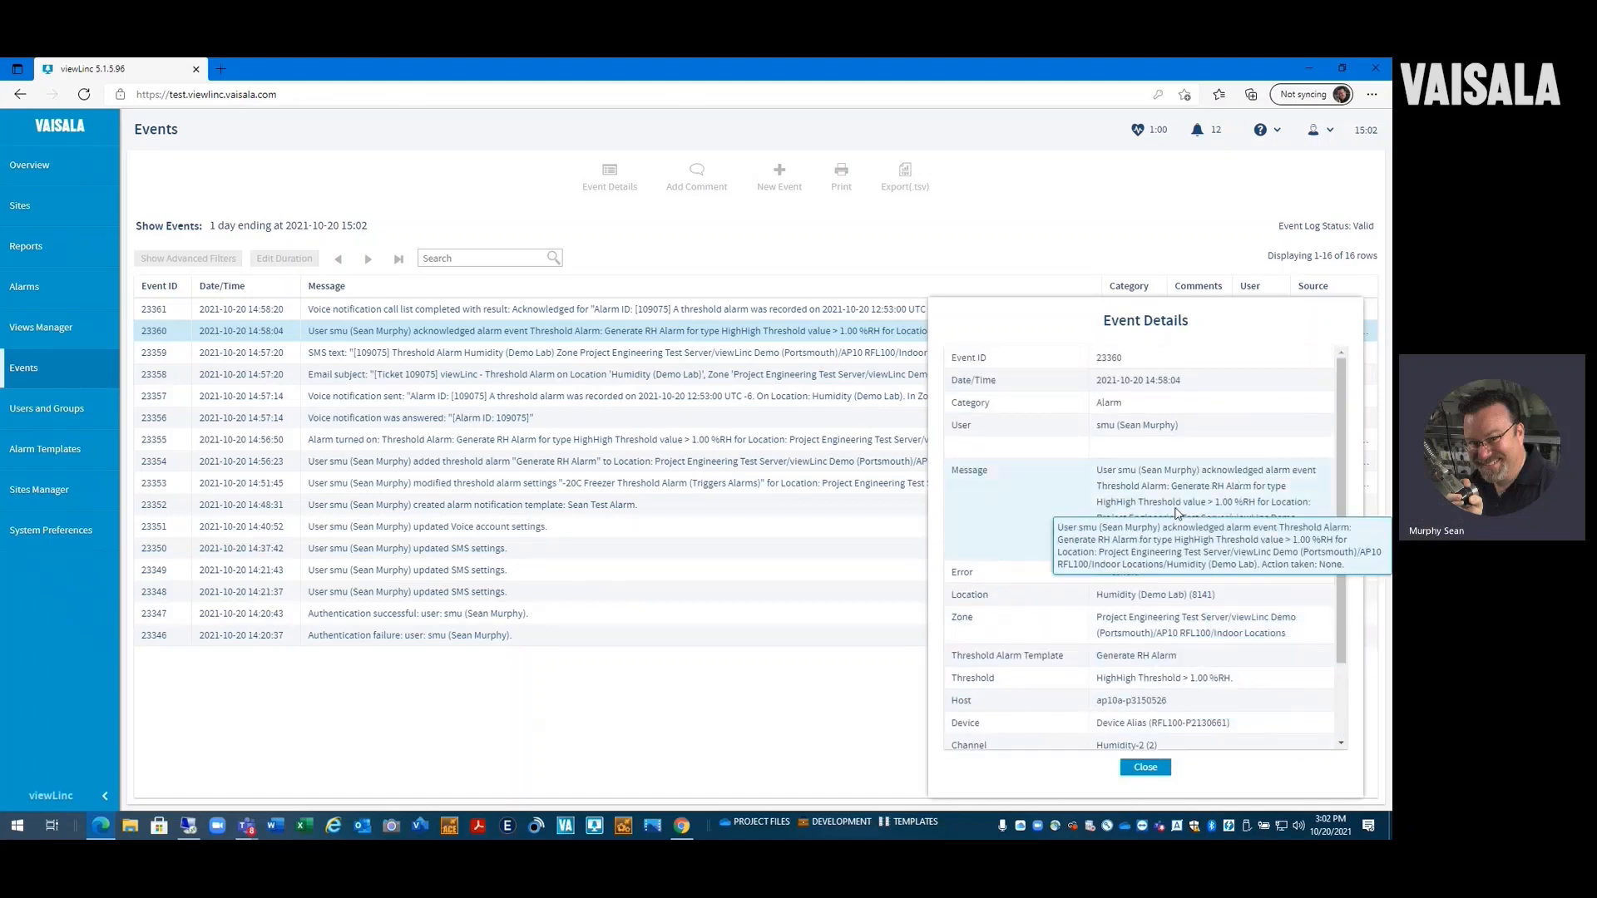
pyautogui.click(1145, 766)
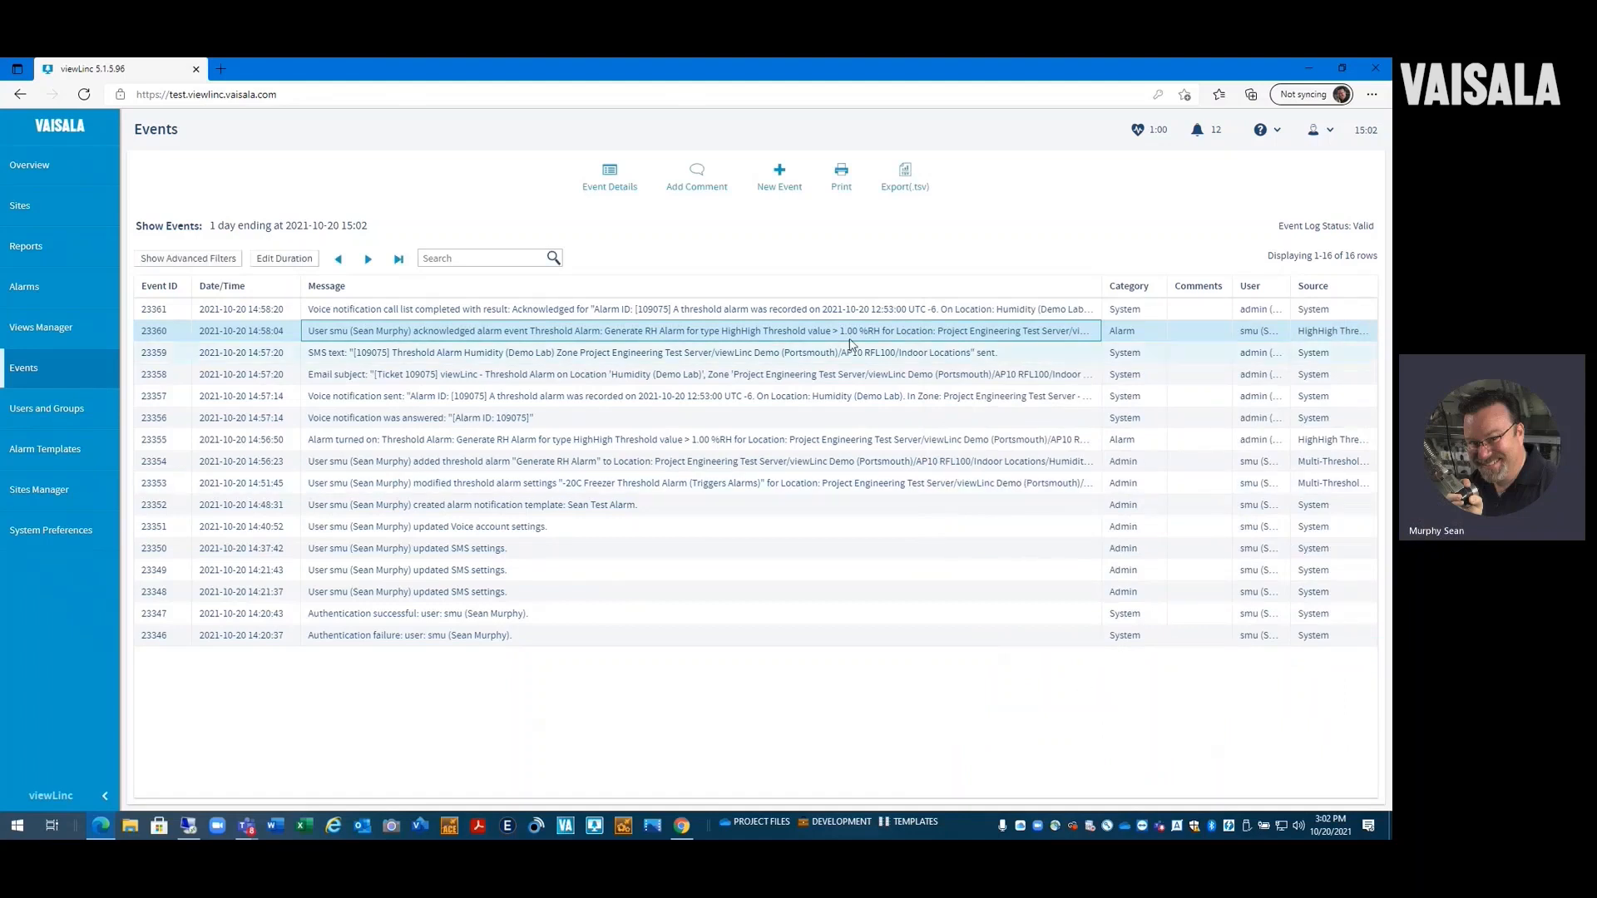
# Step: Review the event details of the completed voice notification call list and of the sent alarm email
pyautogui.click(858, 314)
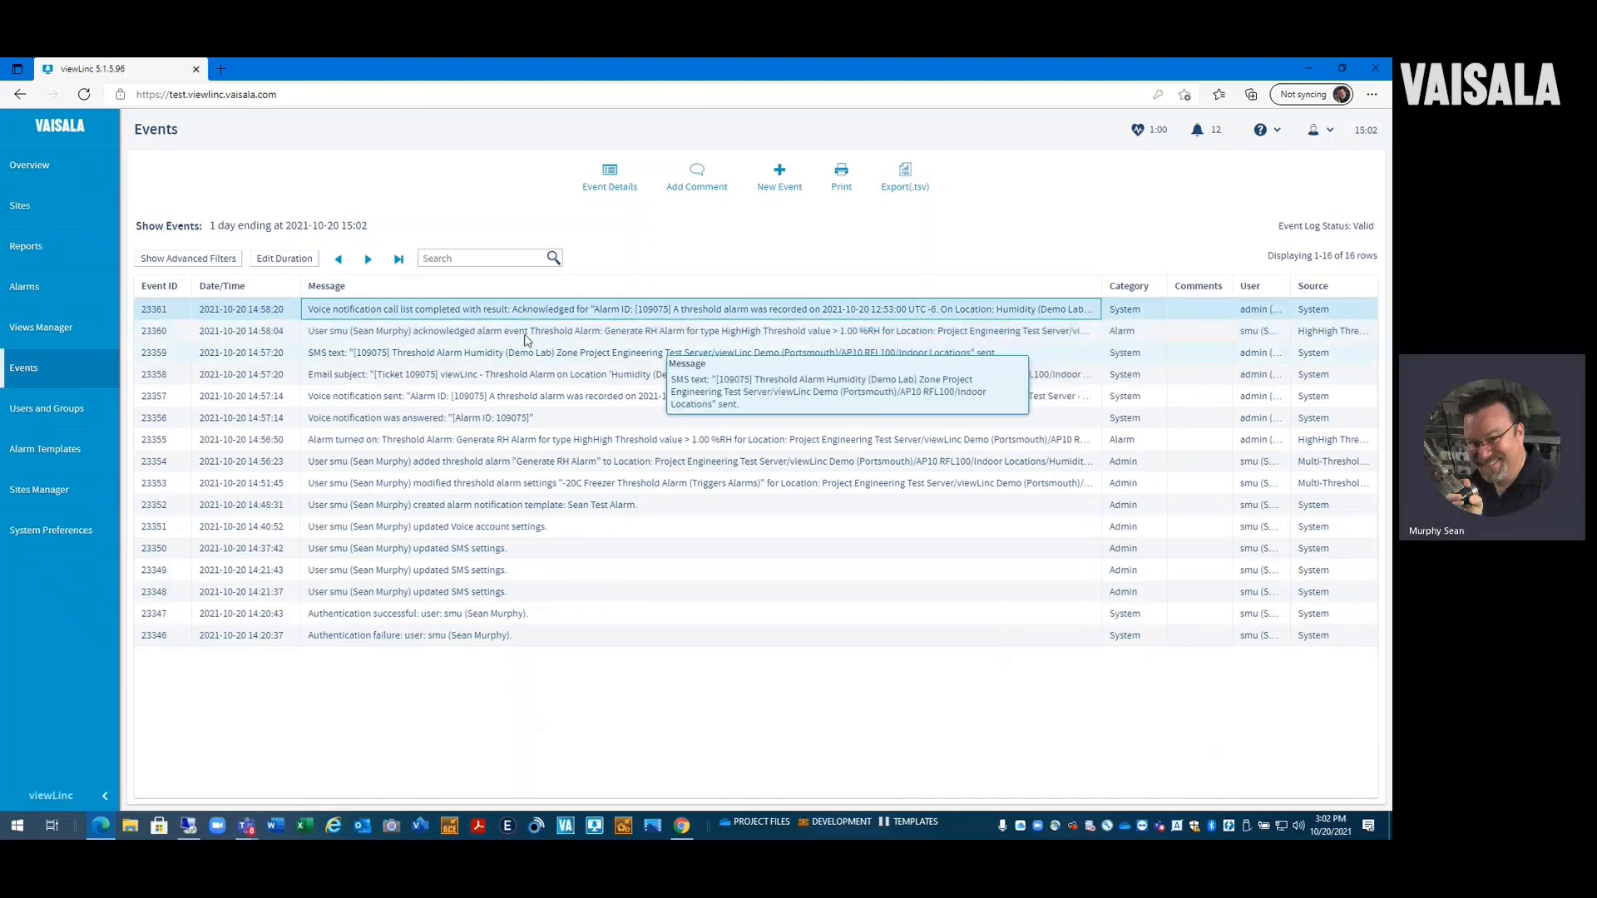
pyautogui.doubleClick(434, 313)
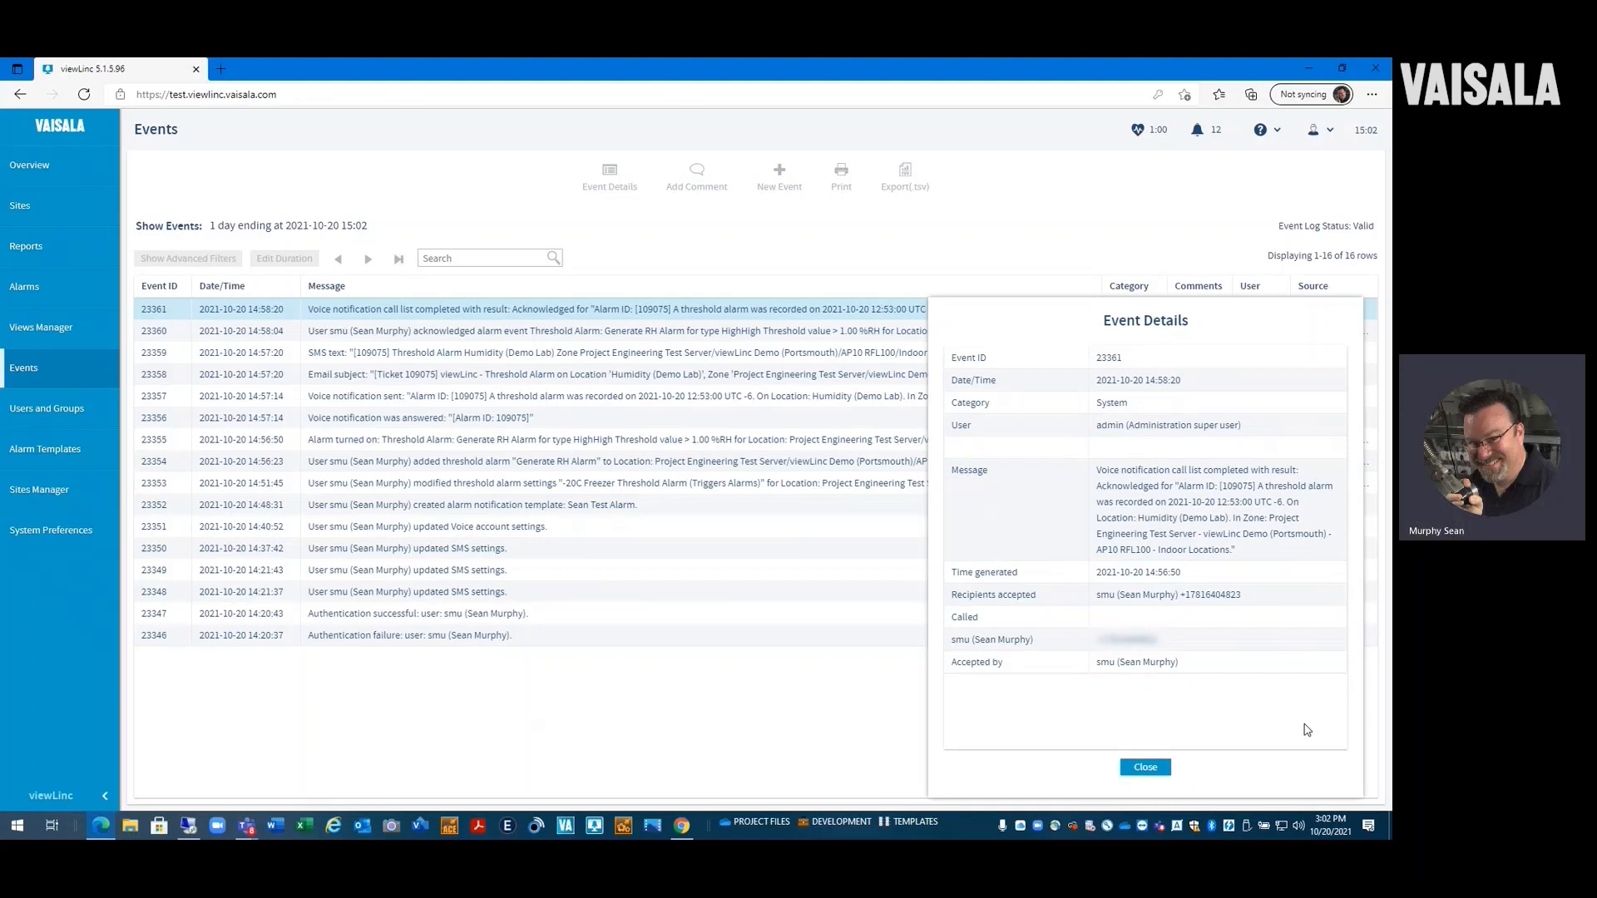
pyautogui.click(1146, 767)
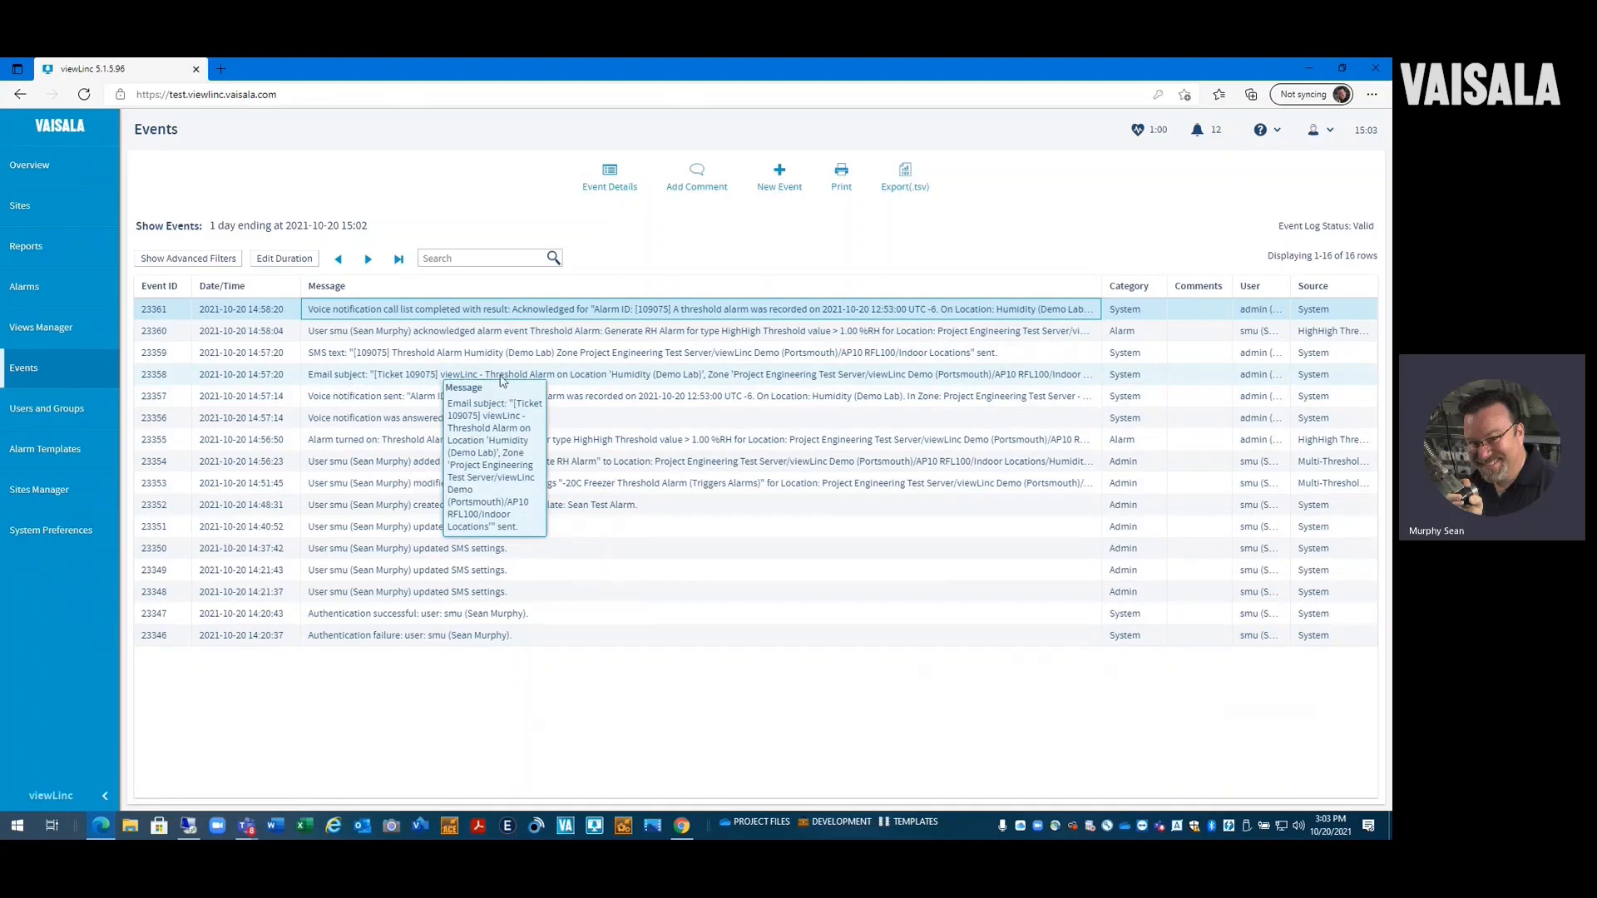
pyautogui.doubleClick(595, 382)
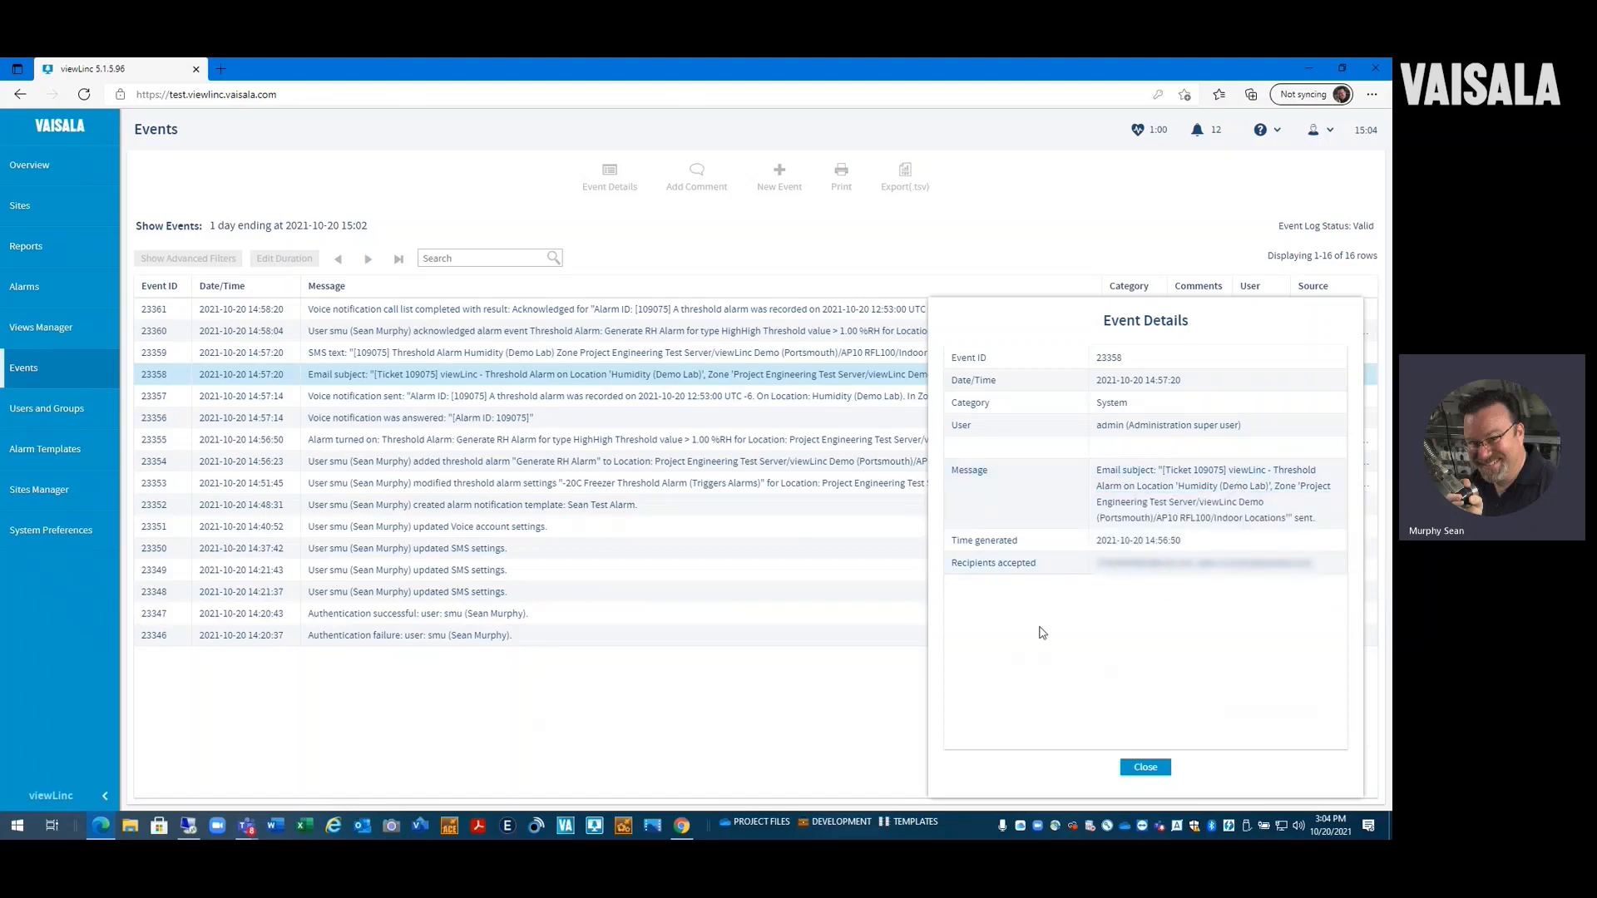
pyautogui.click(1152, 769)
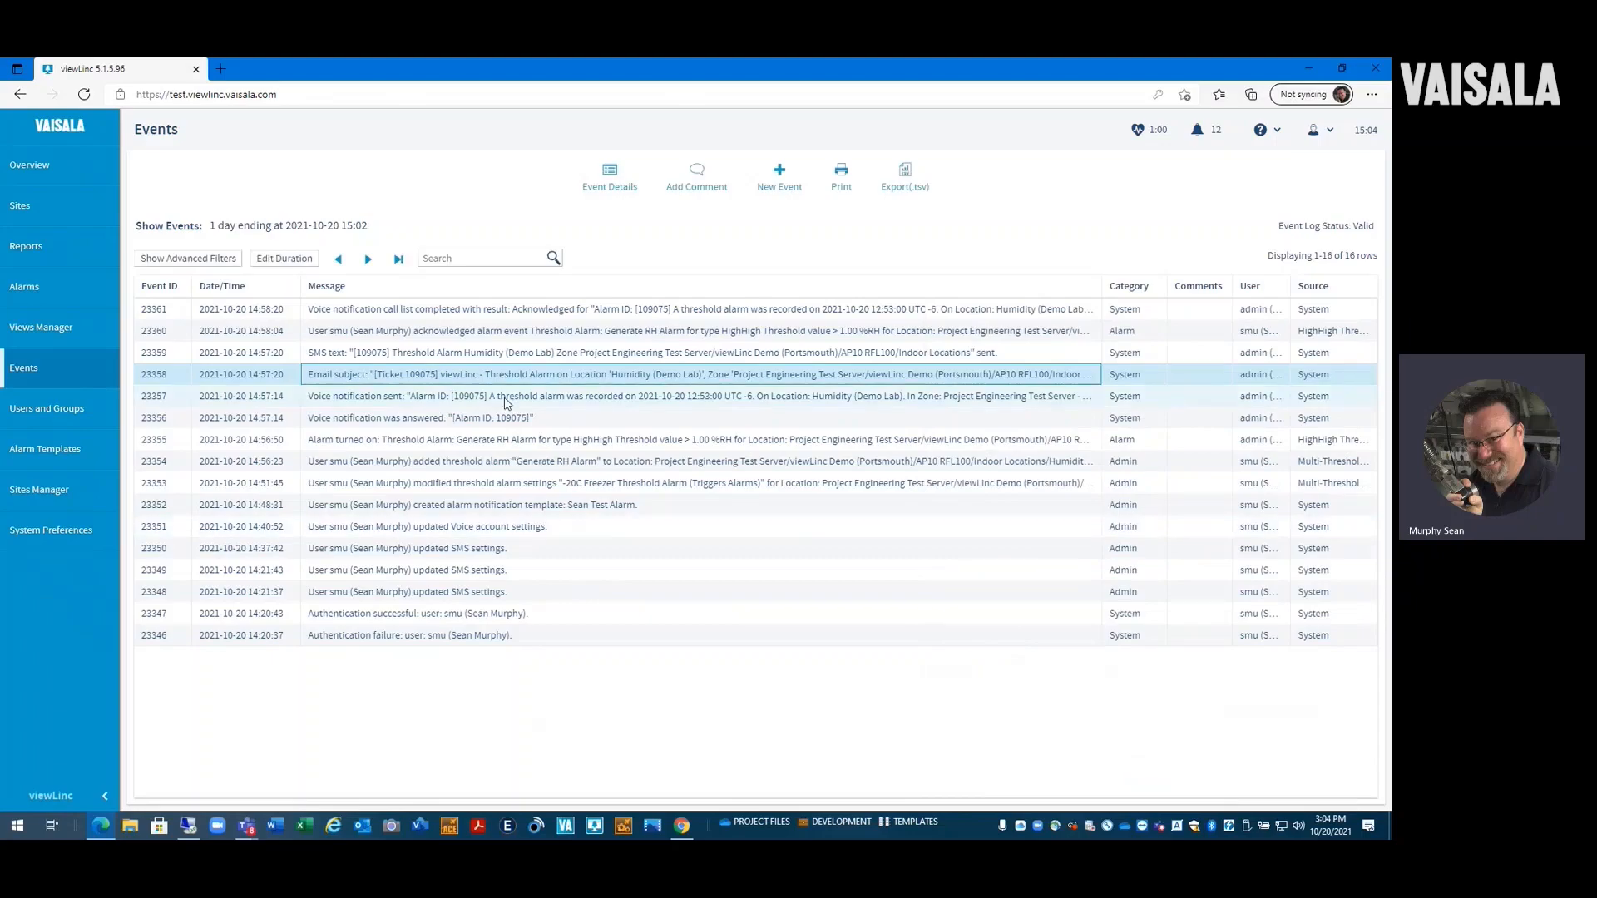